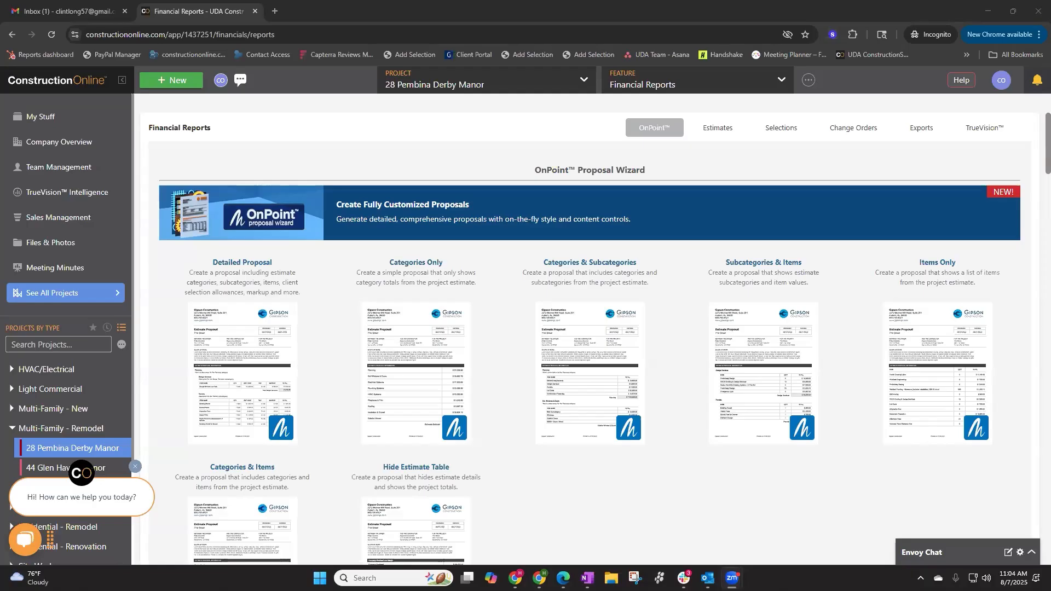
Dismiss the chat greeting and look through the OnPoint proposal templates in the project's financial reports
left_click(135, 467)
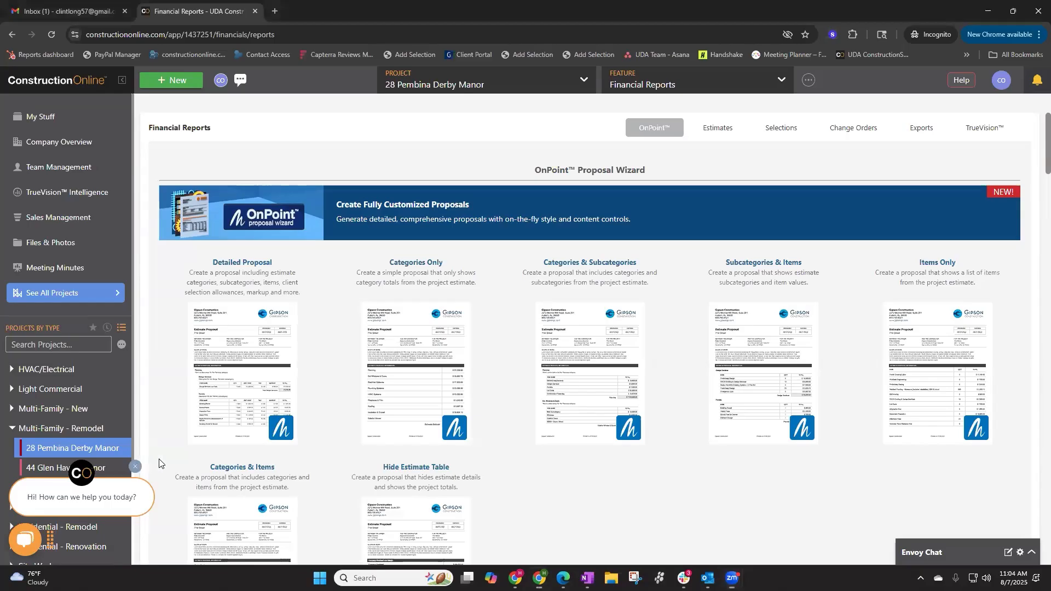
mouse_move(606, 427)
scroll(770, 481, "down", 1)
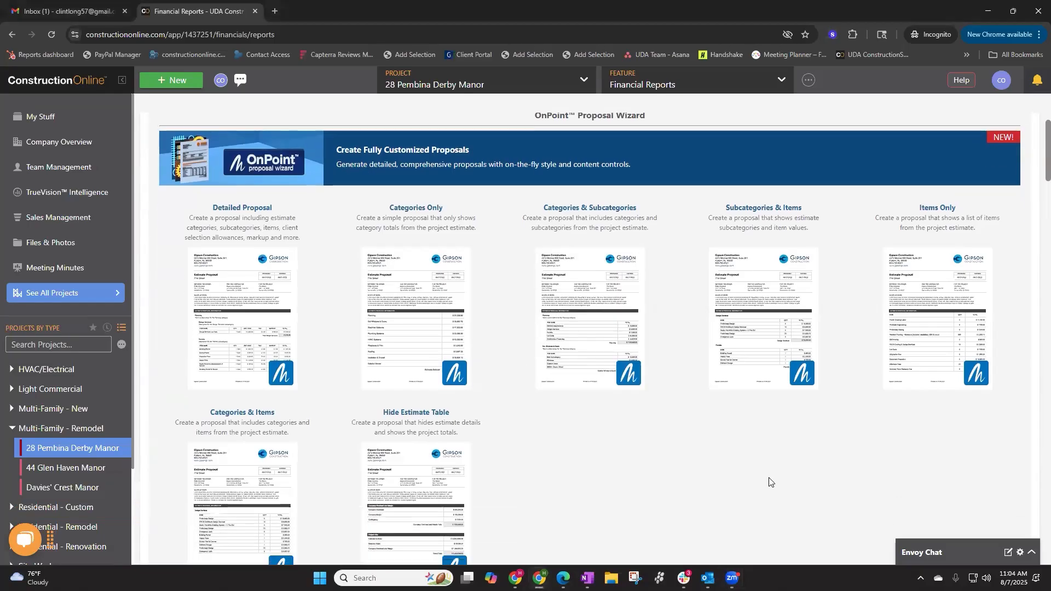
scroll(773, 473, "down", 1)
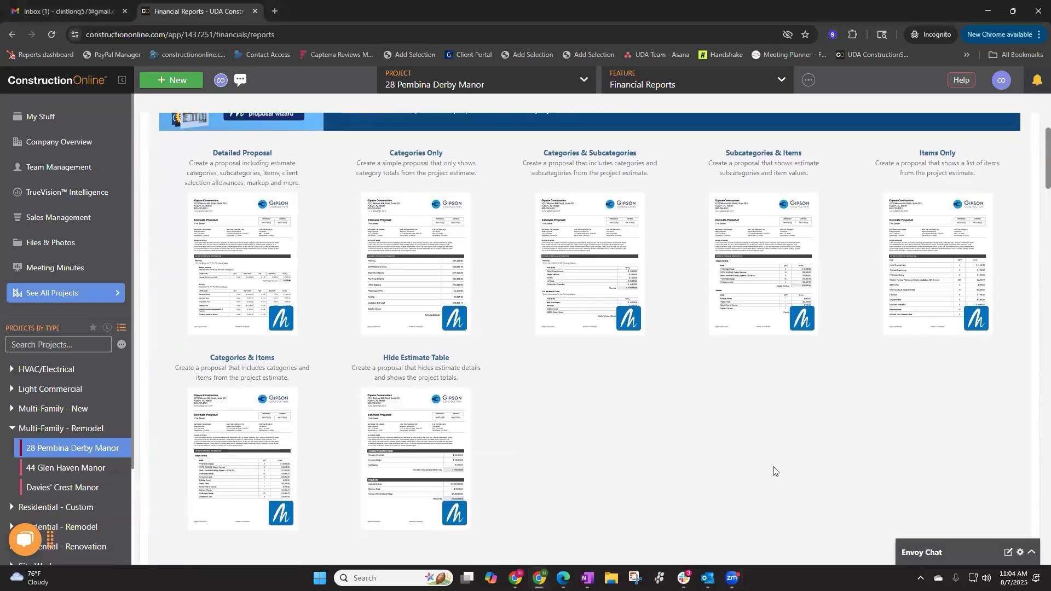
scroll(773, 470, "up", 1)
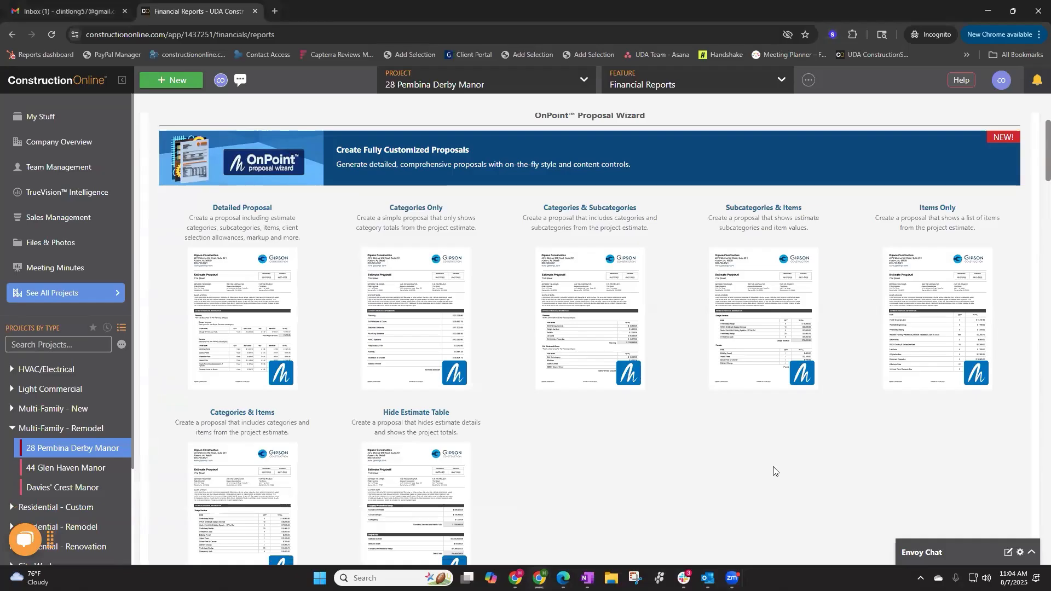
scroll(773, 471, "up", 1)
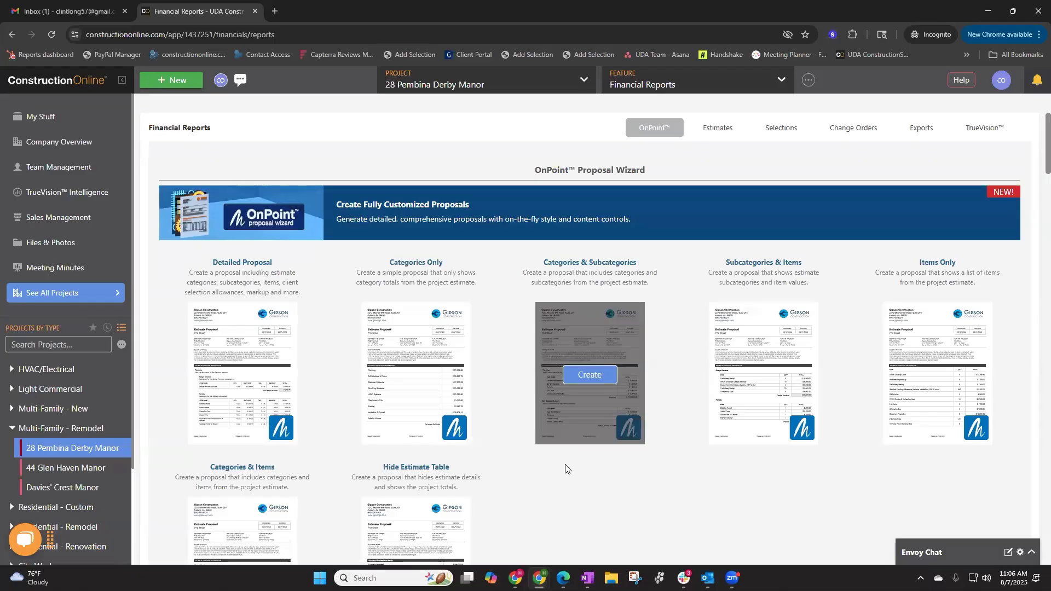
scroll(646, 478, "down", 1)
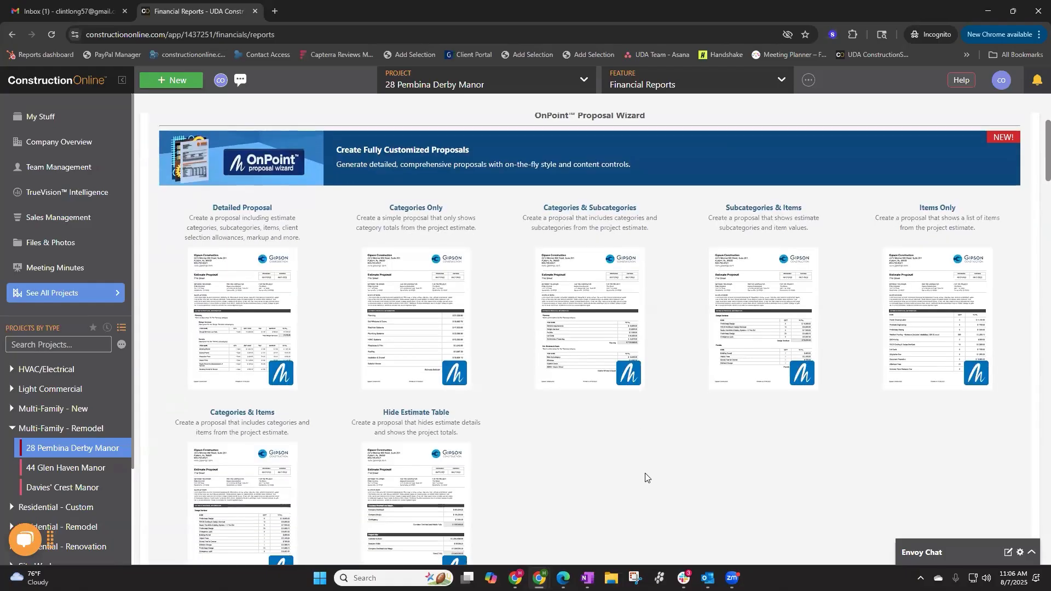
scroll(645, 478, "up", 1)
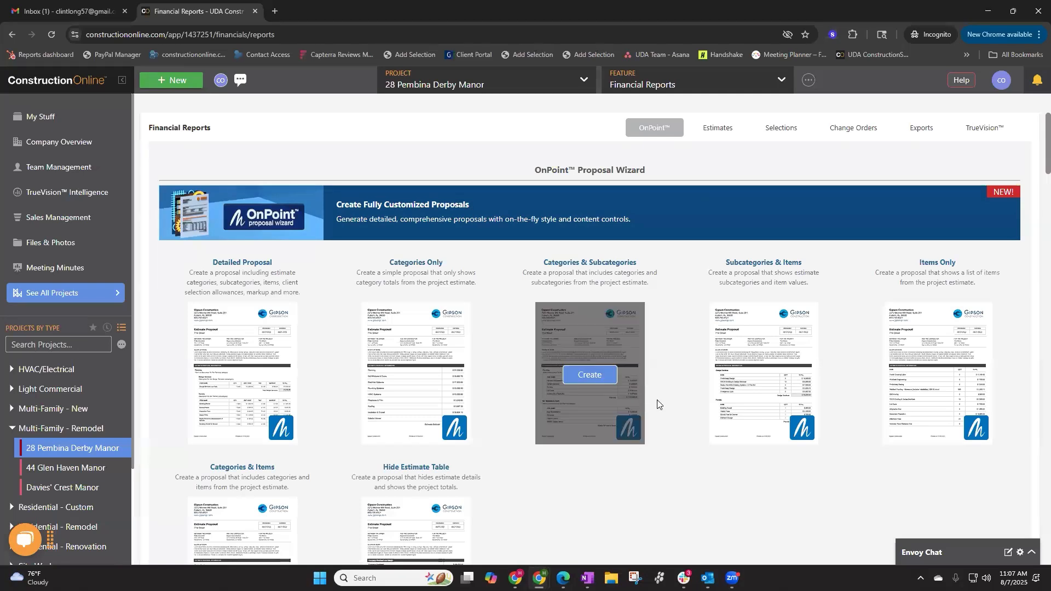
scroll(607, 510, "down", 2)
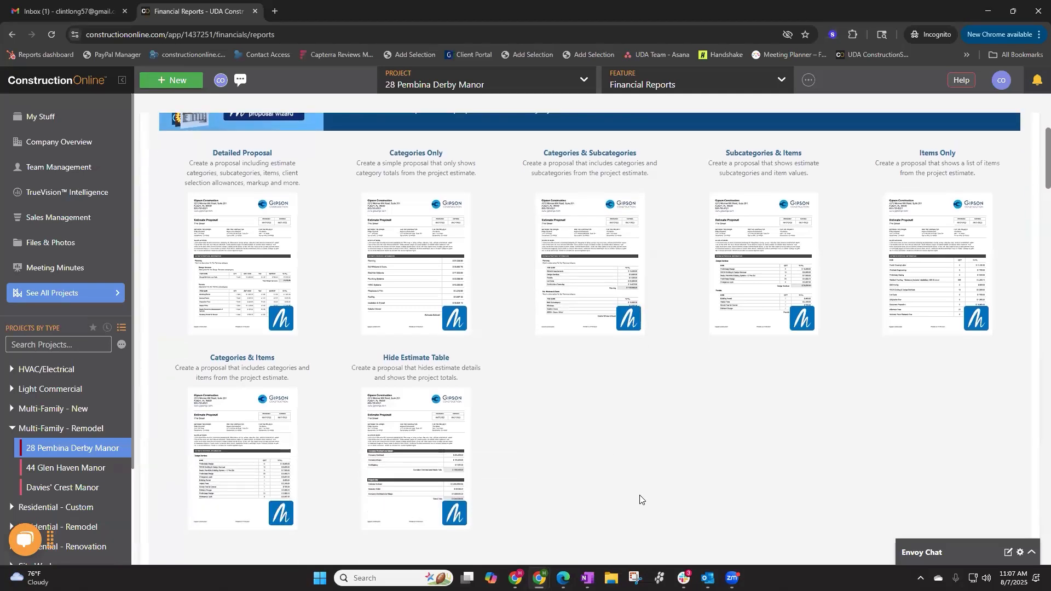
scroll(821, 487, "down", 2)
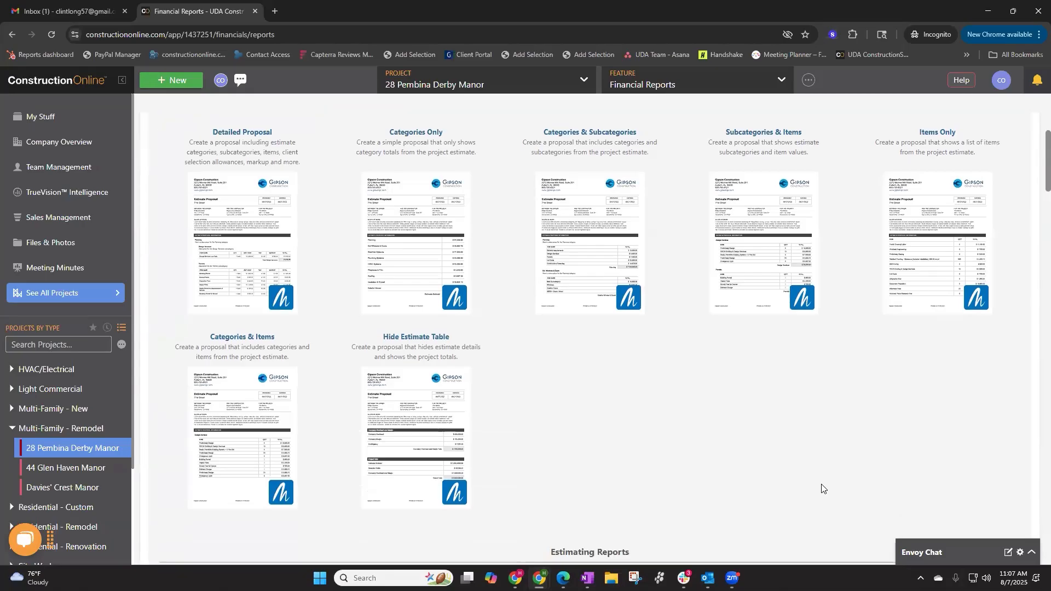
scroll(821, 488, "up", 2)
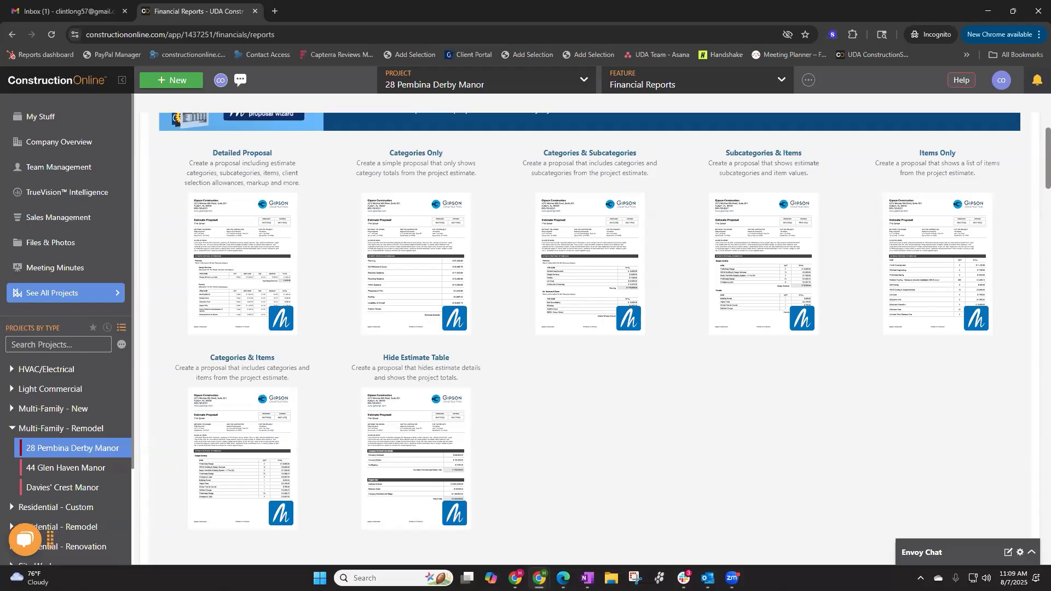
Start a new proposal from the Detailed Proposal template and look over its settings
mouse_move(263, 246)
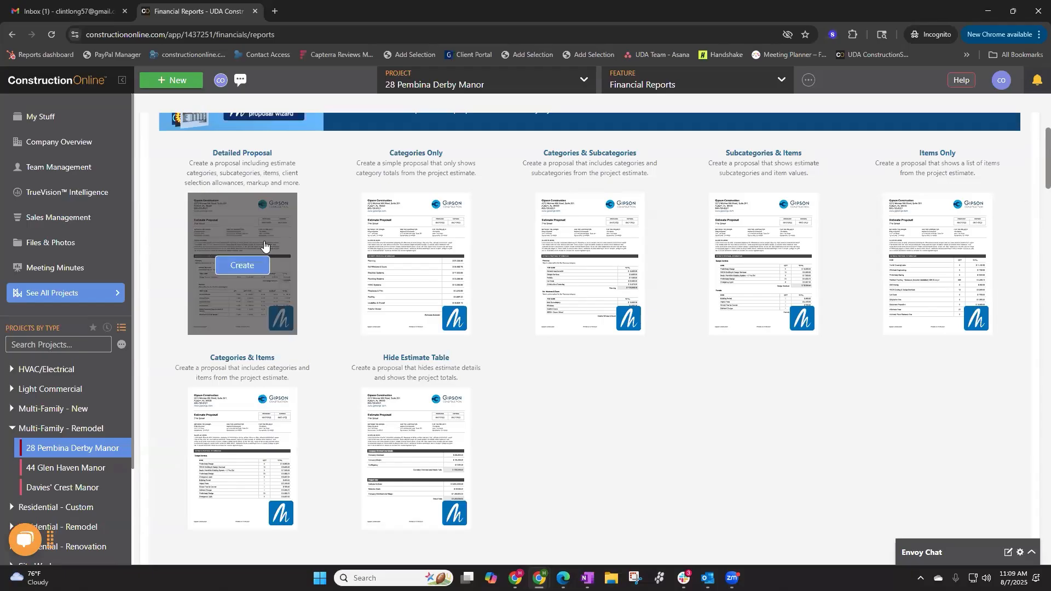
left_click(253, 267)
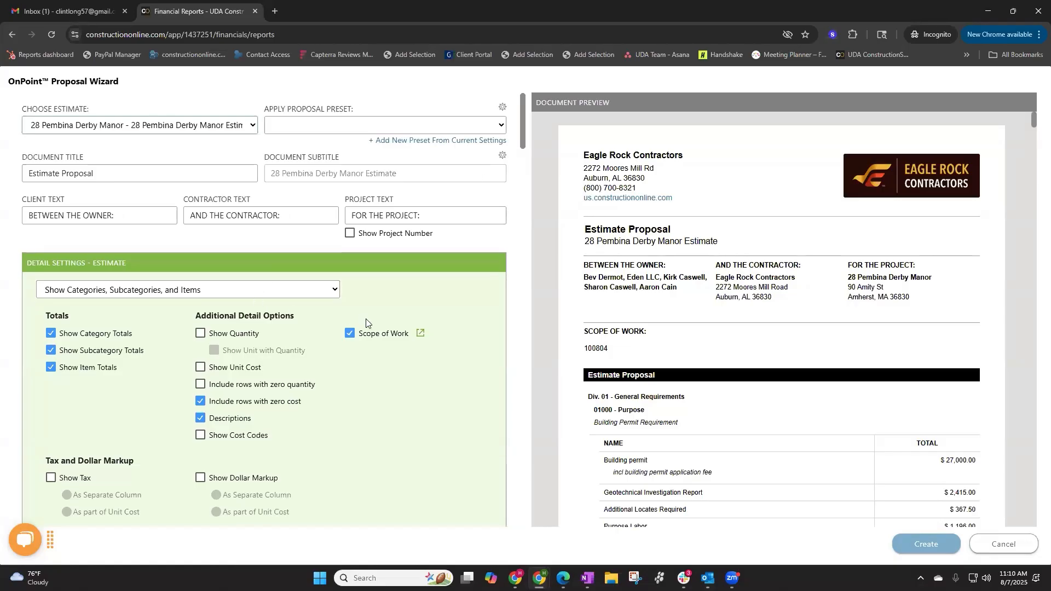
scroll(366, 323, "down", 7)
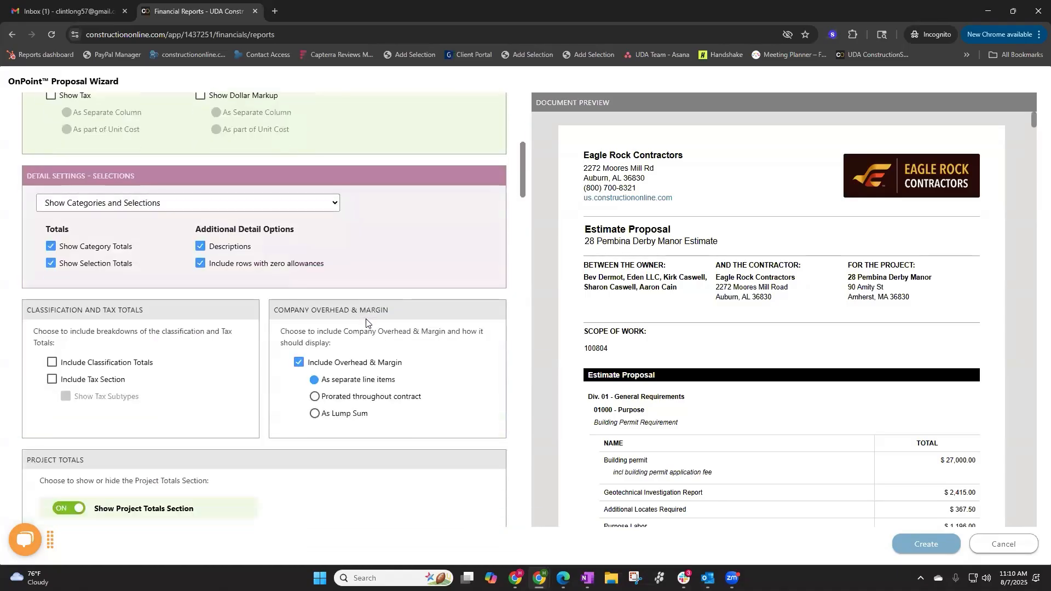
scroll(366, 323, "up", 7)
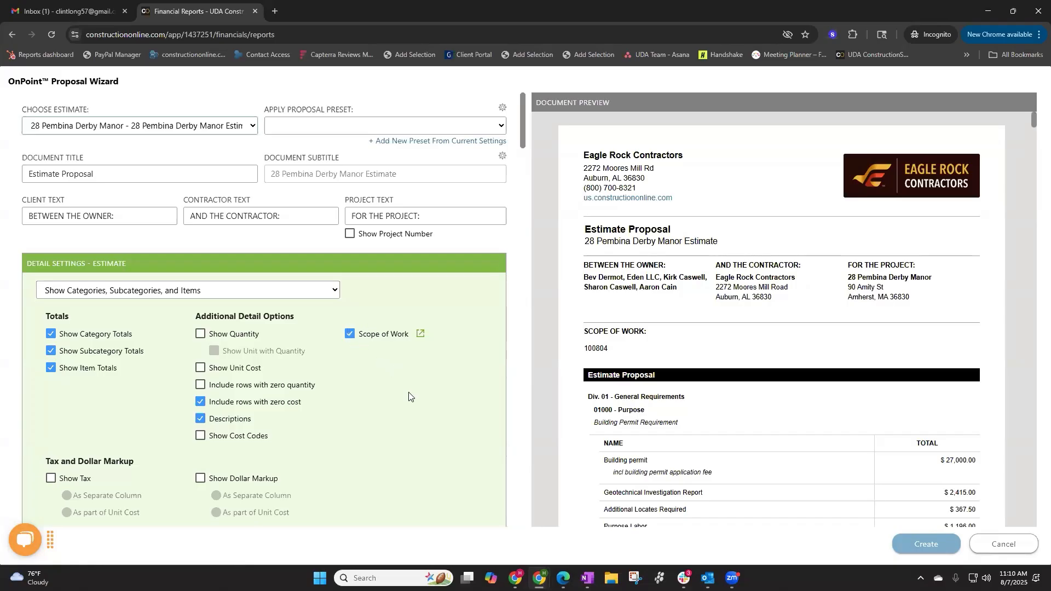
Turn off item totals in the estimate detail settings, keeping descriptions shown and cost codes hidden
scroll(434, 397, "down", 1)
scroll(434, 398, "down", 1)
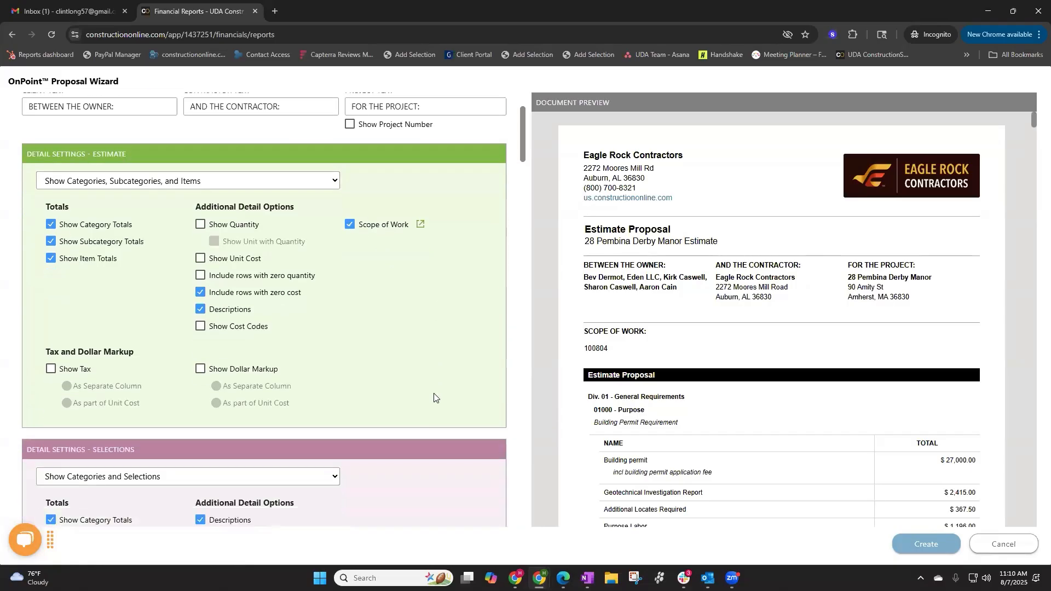
left_click(217, 316)
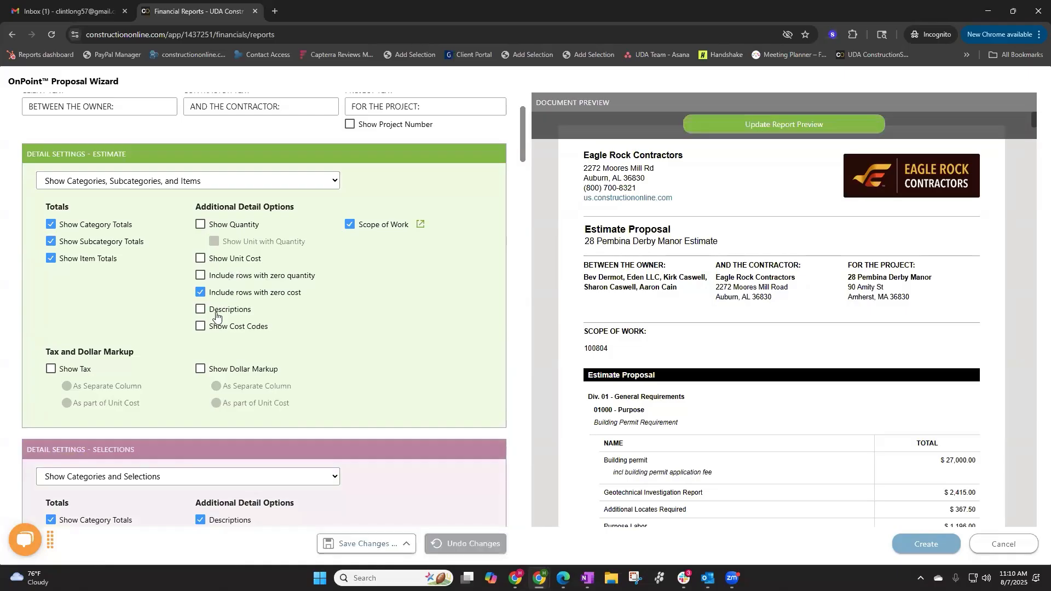
left_click(216, 317)
left_click(76, 256)
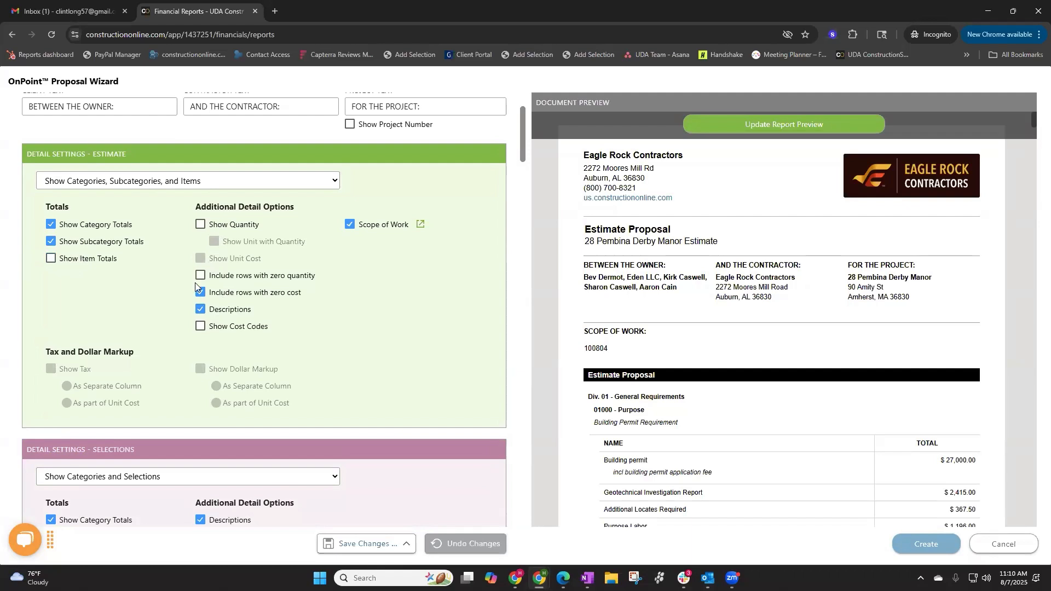
left_click(197, 334)
left_click(197, 334)
Examine the proposal's detail settings and how items and subcategory totals are laid out in the document preview
scroll(219, 333, "down", 4)
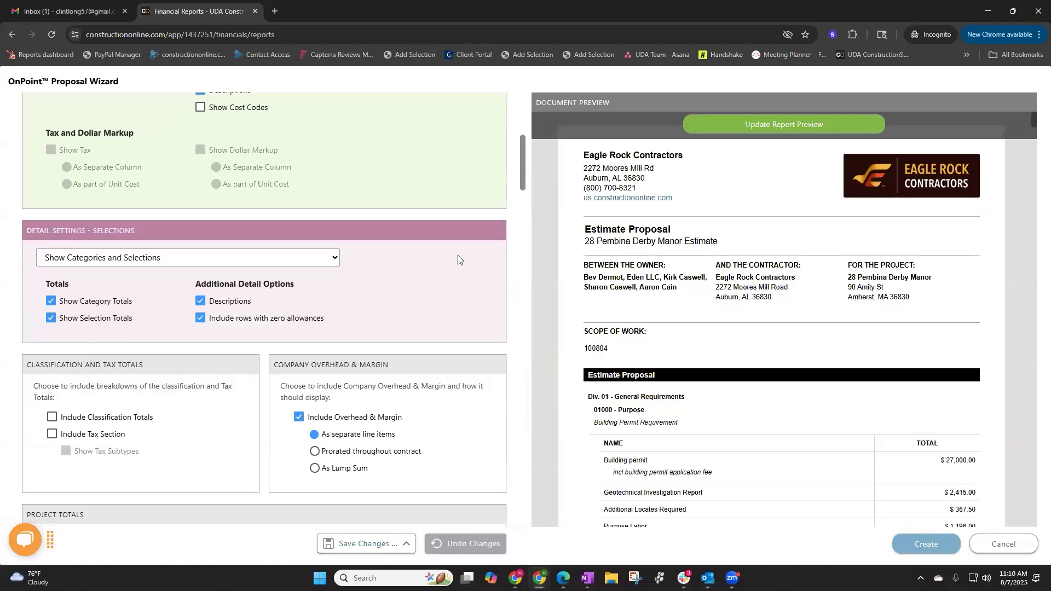
scroll(454, 245, "up", 4)
scroll(477, 240, "up", 2)
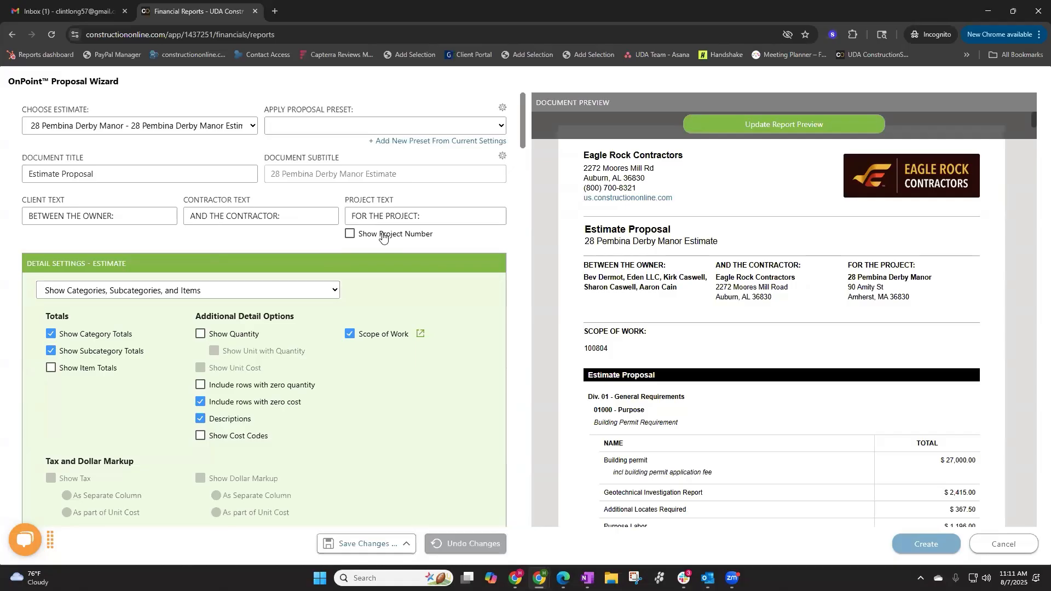
scroll(382, 241, "down", 1)
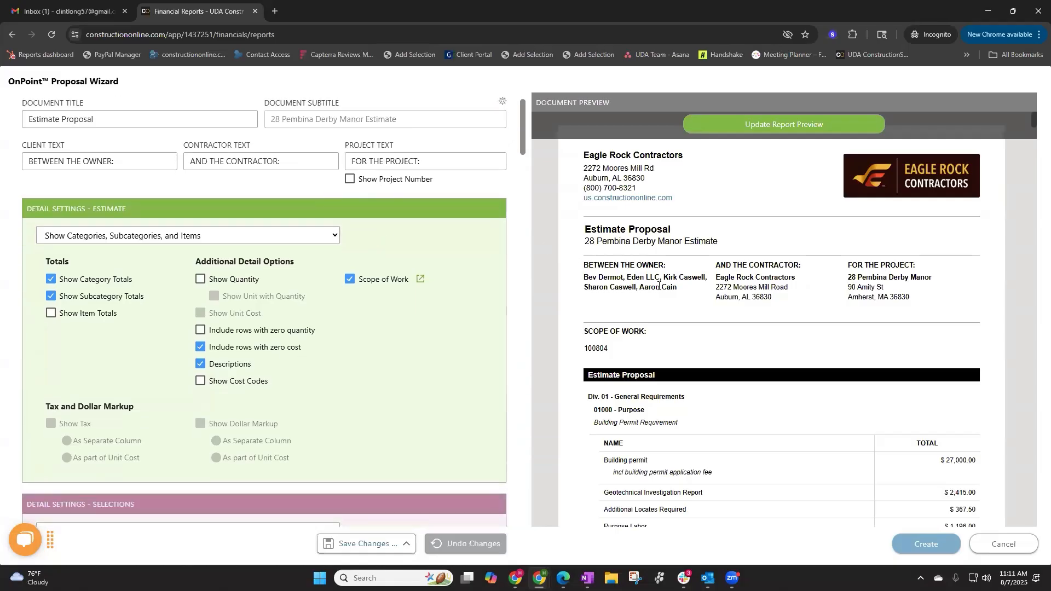
scroll(577, 259, "down", 3)
scroll(664, 290, "up", 3)
scroll(728, 371, "down", 4)
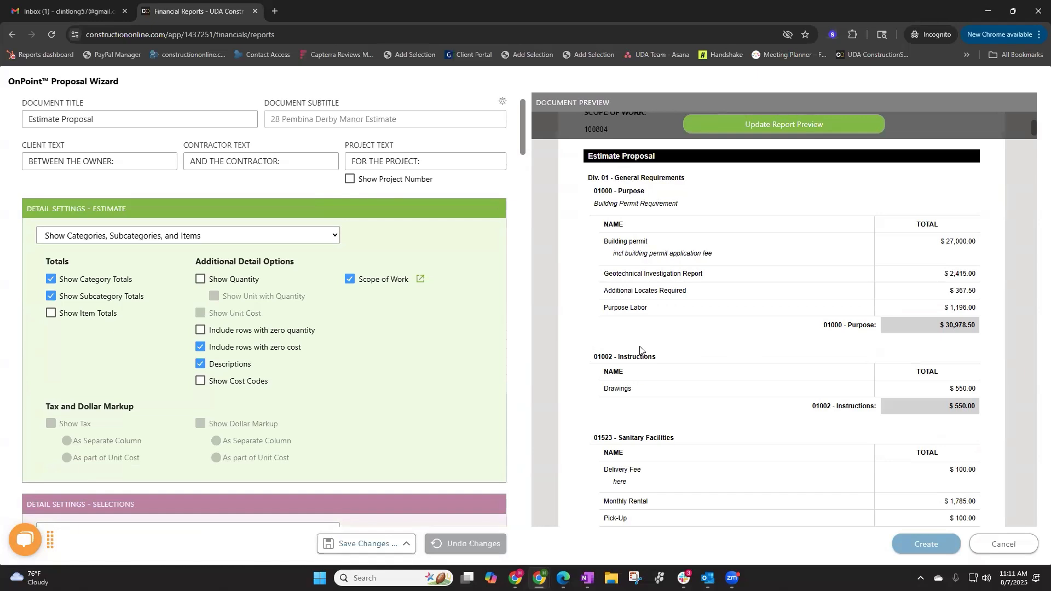
scroll(640, 350, "down", 1)
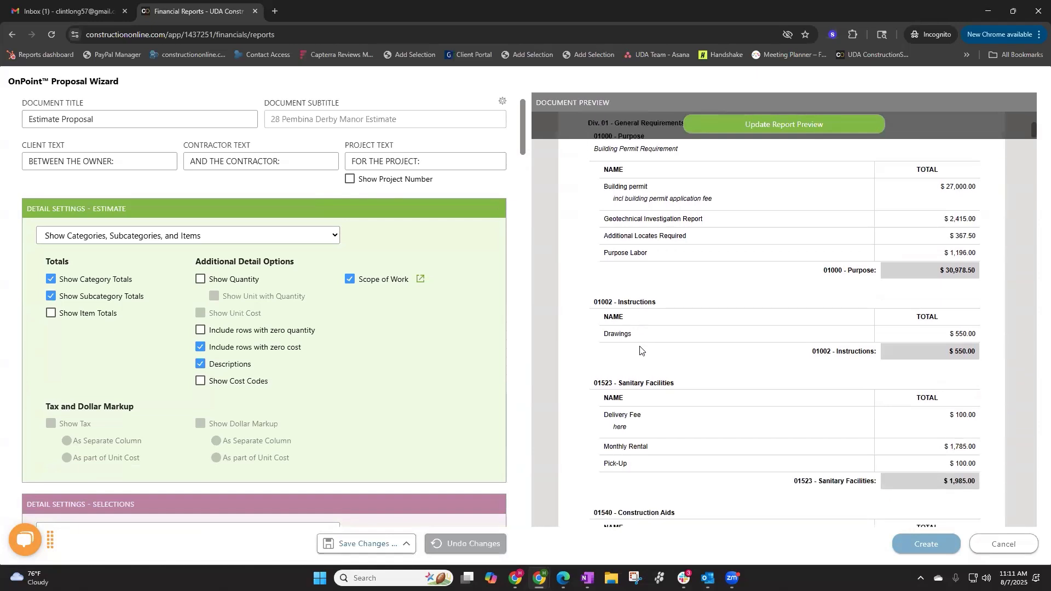
scroll(641, 352, "up", 4)
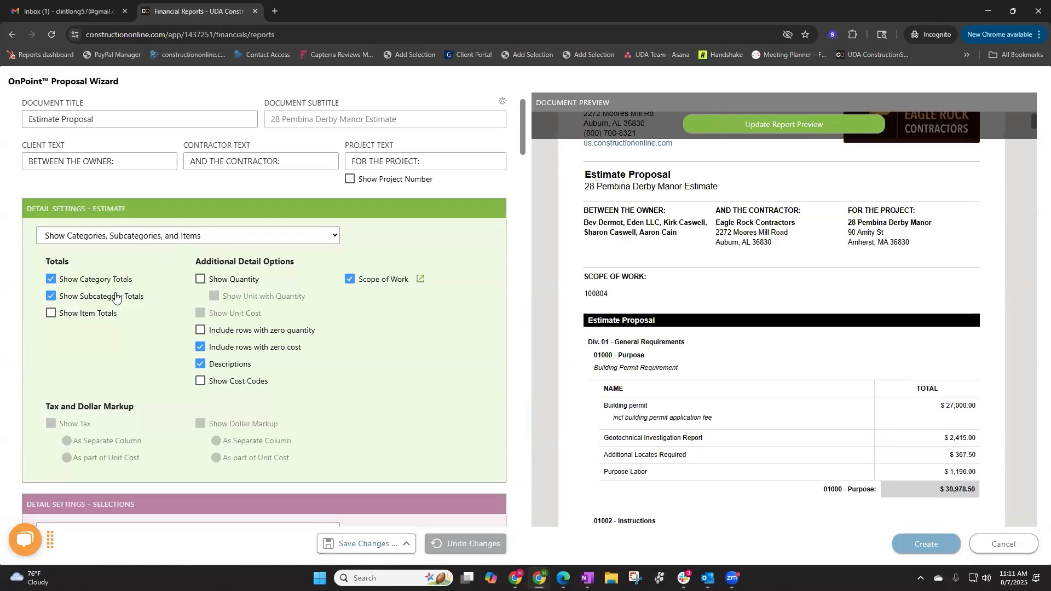
Turn off subcategory totals for the estimate, refresh the report preview and check its itemized sections
left_click(116, 296)
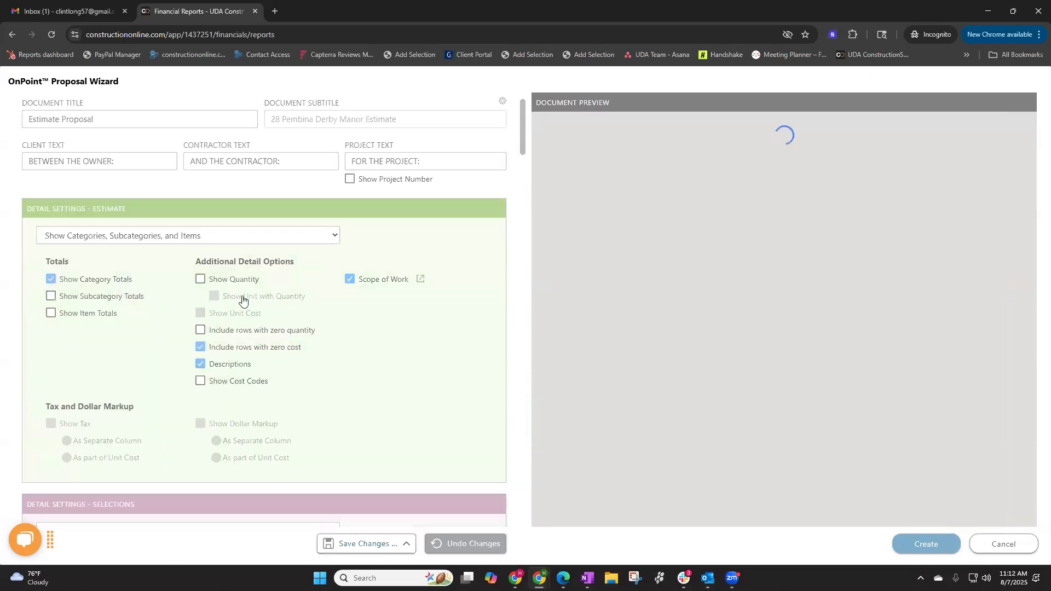
scroll(724, 404, "down", 8)
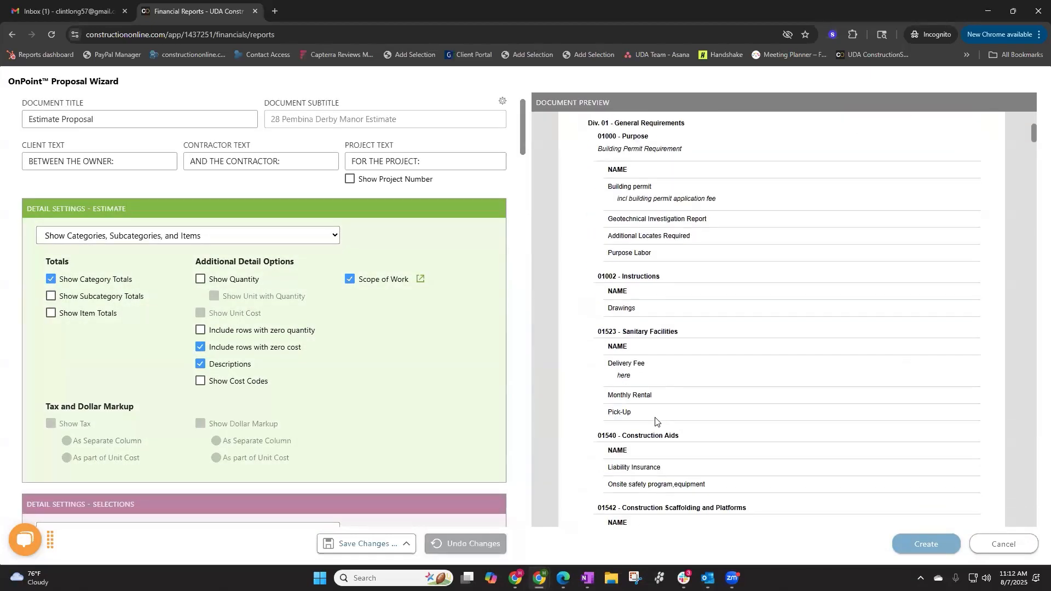
scroll(655, 423, "down", 4)
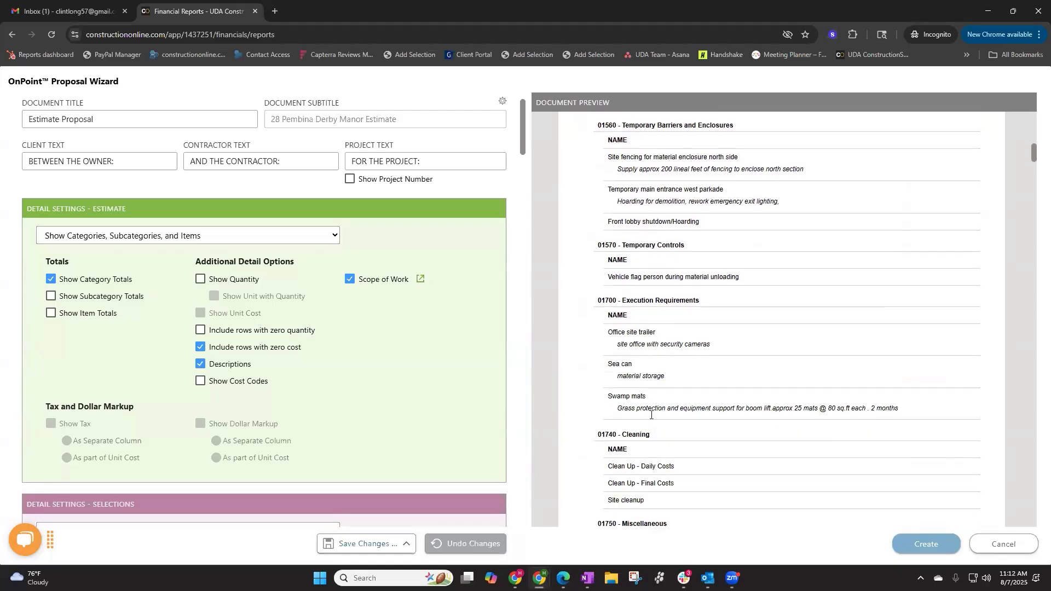
scroll(649, 414, "up", 4)
scroll(649, 414, "up", 6)
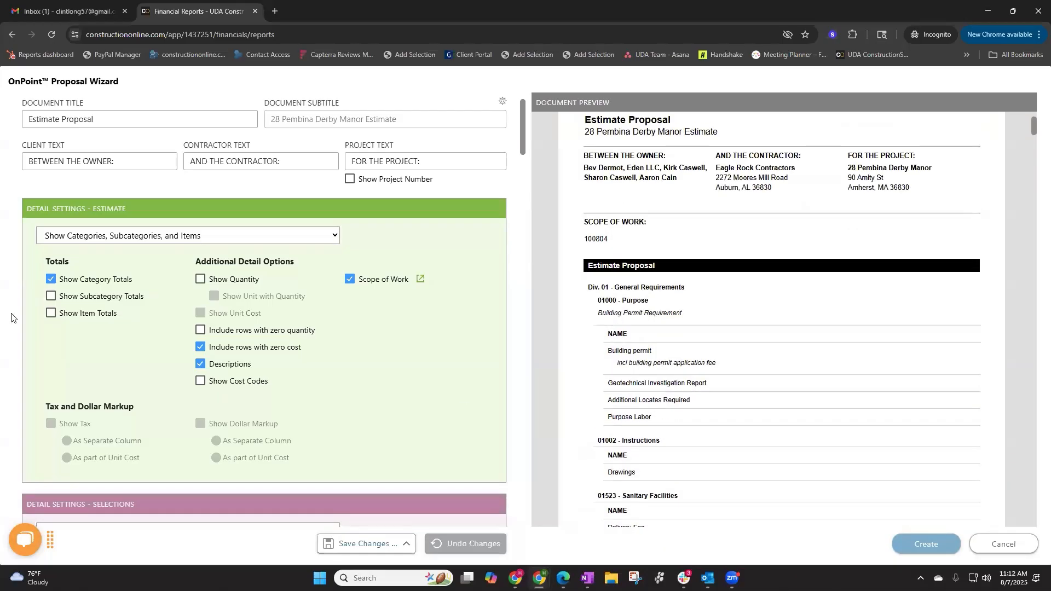
Set the estimate detail level to Show Categories Only, update the report preview and check the category table
left_click(88, 241)
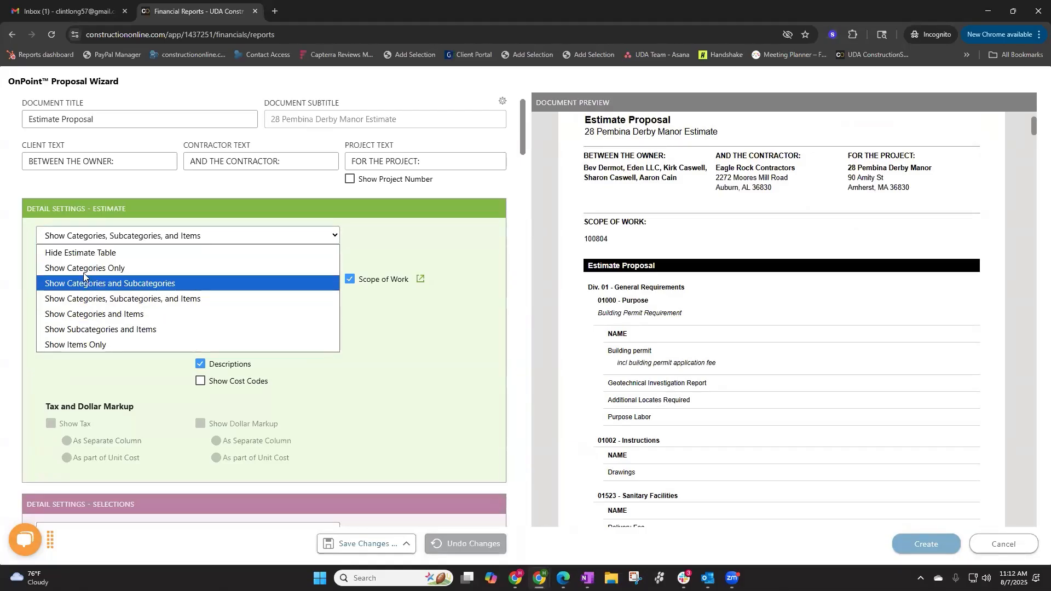
left_click(148, 267)
left_click(800, 127)
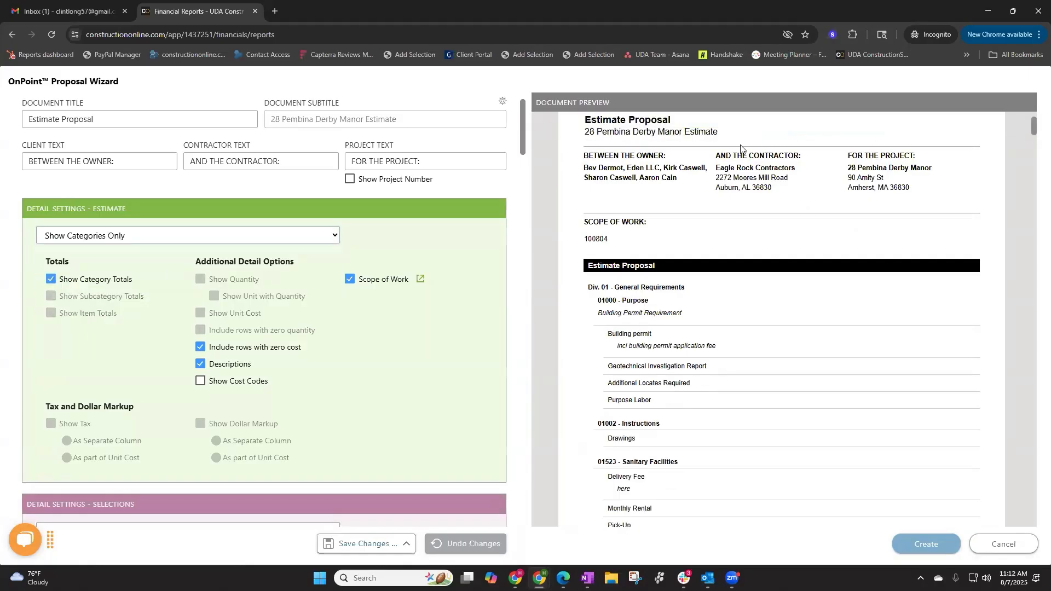
scroll(739, 164, "down", 5)
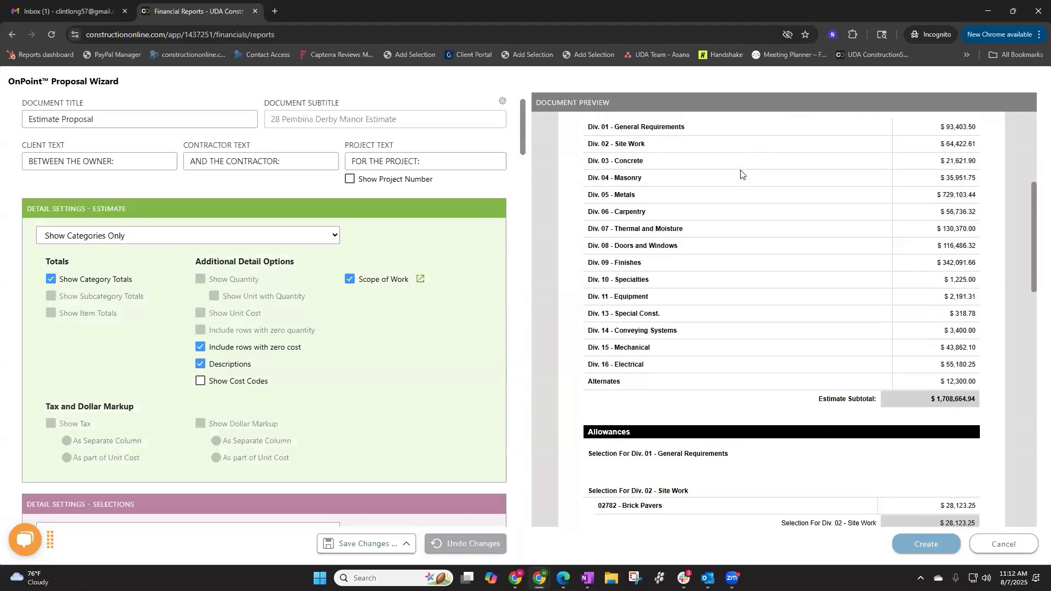
scroll(741, 171, "up", 1)
scroll(741, 171, "up", 1)
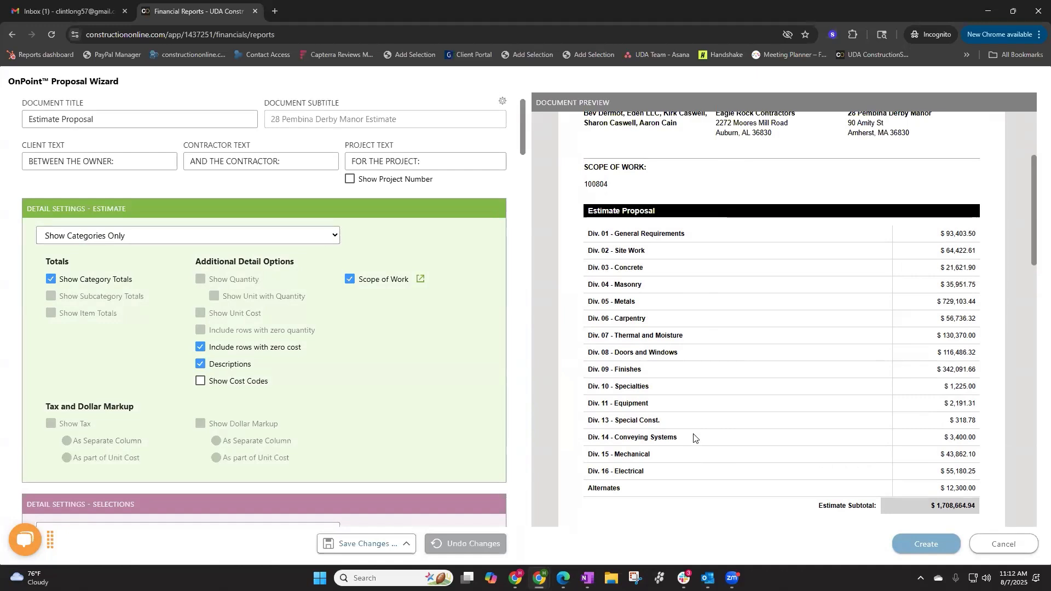
scroll(693, 436, "up", 2)
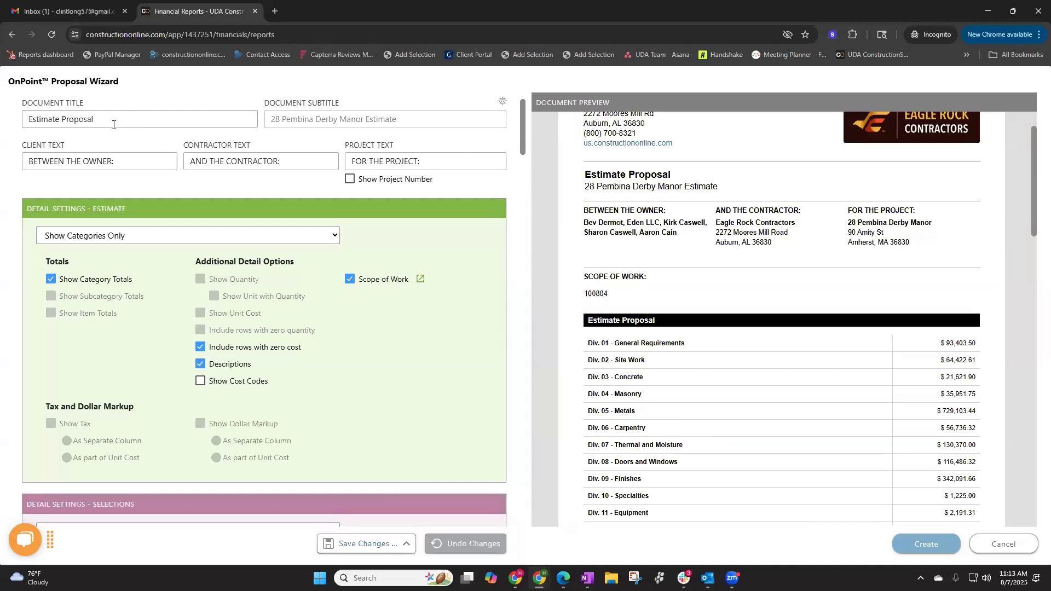
Change the document title to "Construction Proposal"
left_click_drag(97, 123, 16, 124)
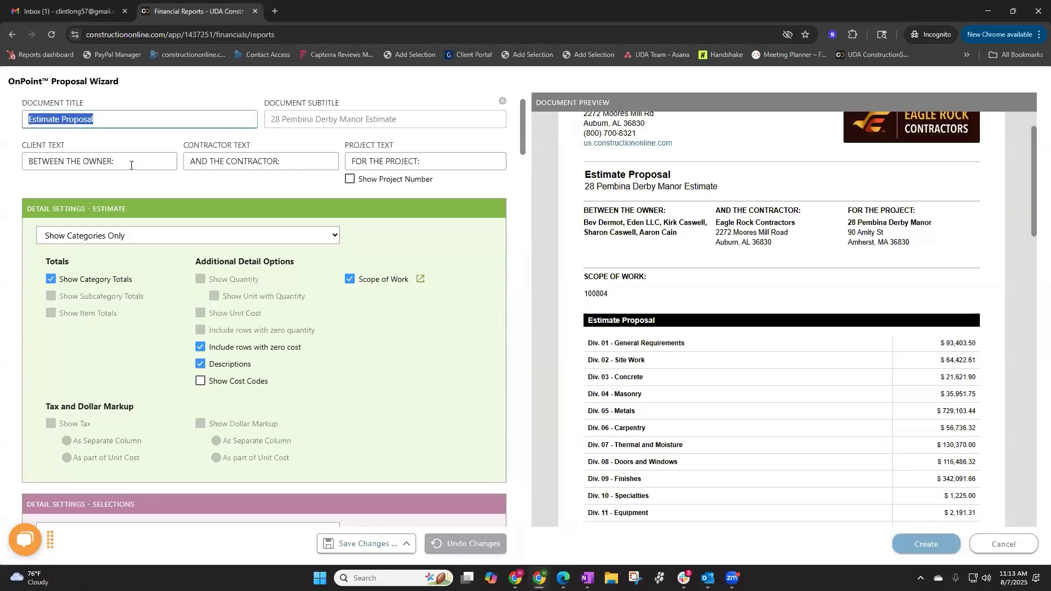
type("Construct")
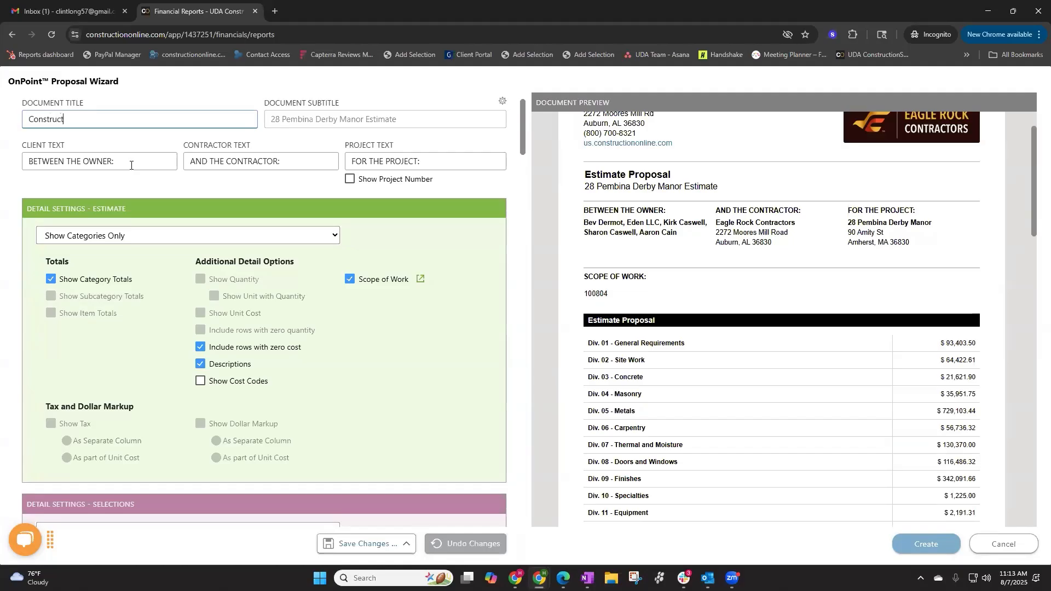
type("ion Proposal")
left_click(87, 162)
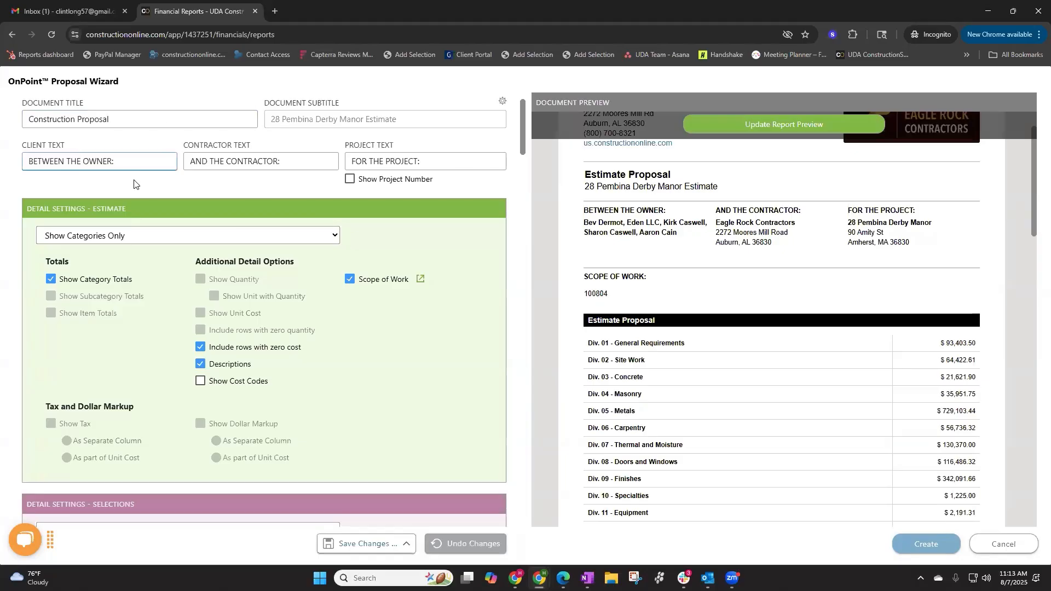
Set the client text to "BETWEEN THE HOMEOWNER:" and the contractor text to "AND THE BUILDER:", then update and check the report preview
type("HOME")
double_click(255, 161)
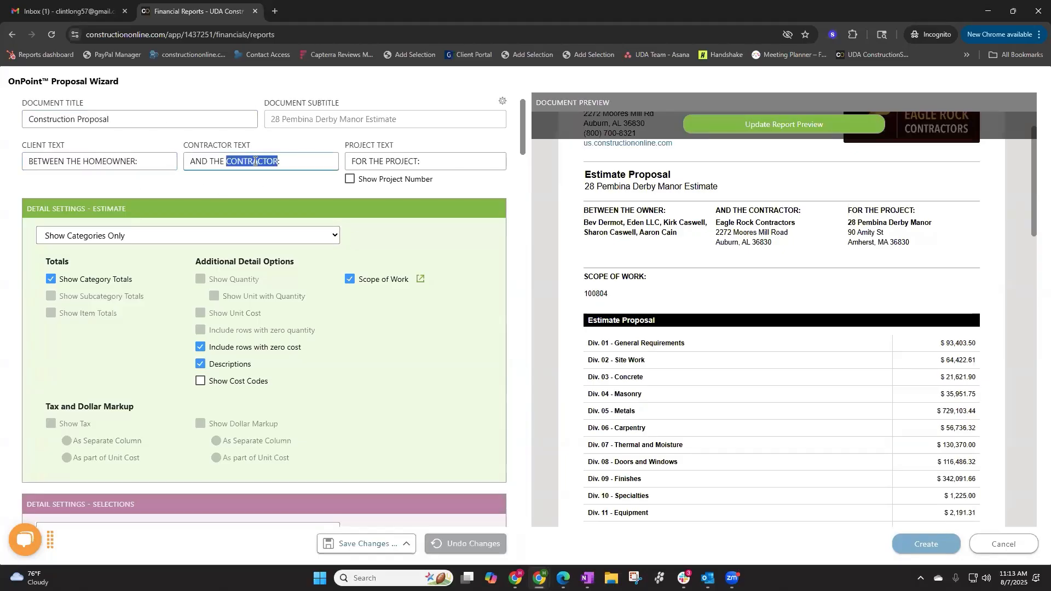
type("BUILDER")
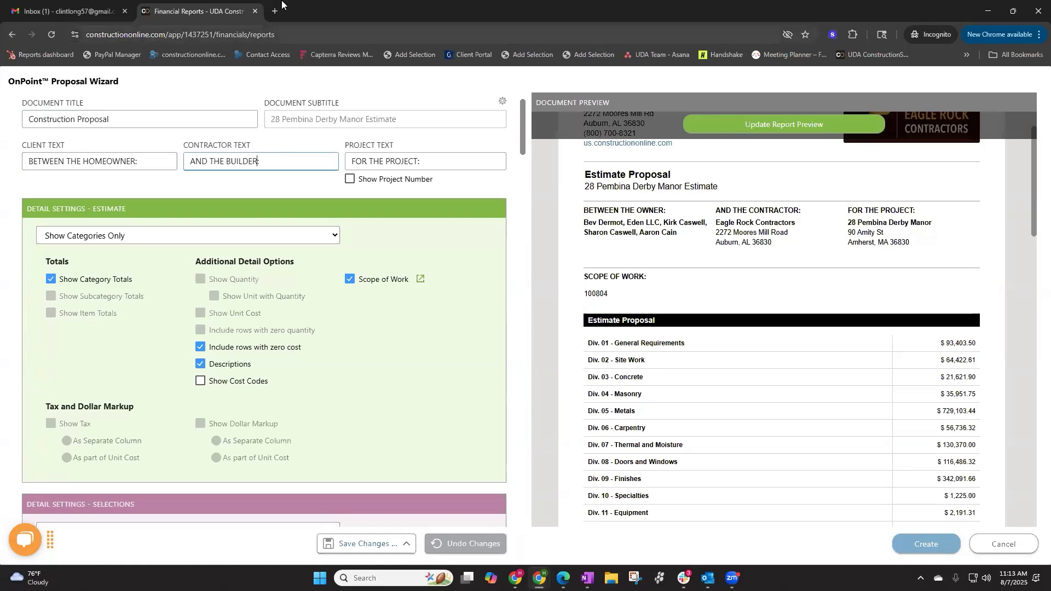
left_click(765, 127)
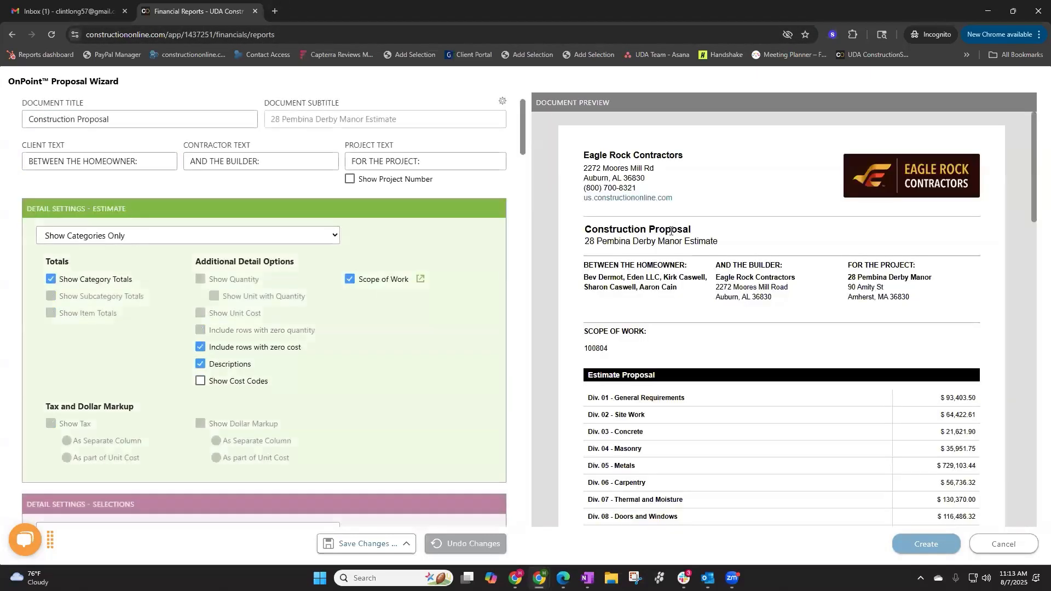
left_click_drag(602, 267, 758, 270)
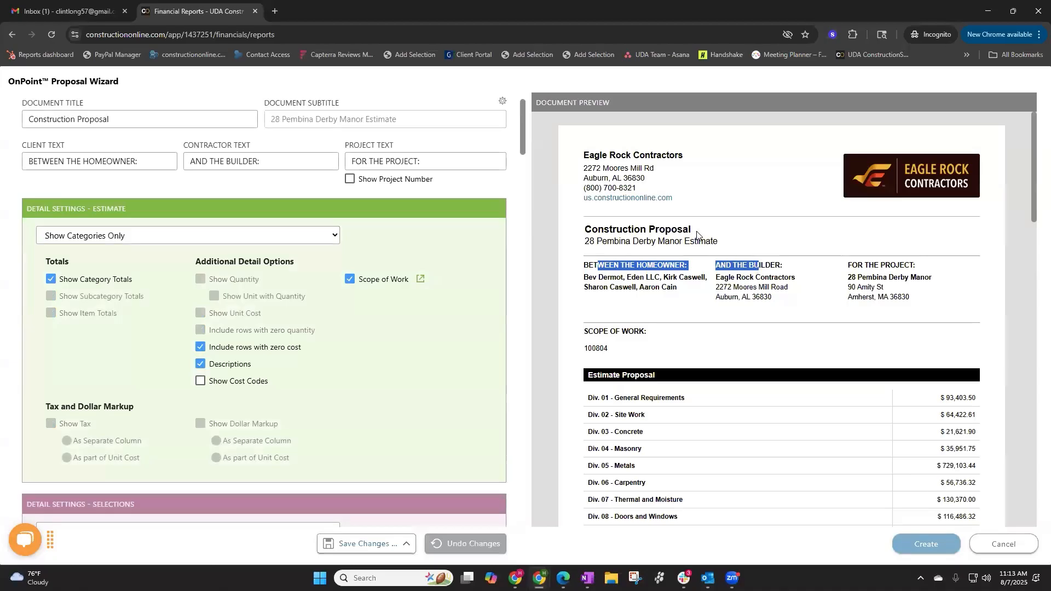
left_click(746, 242)
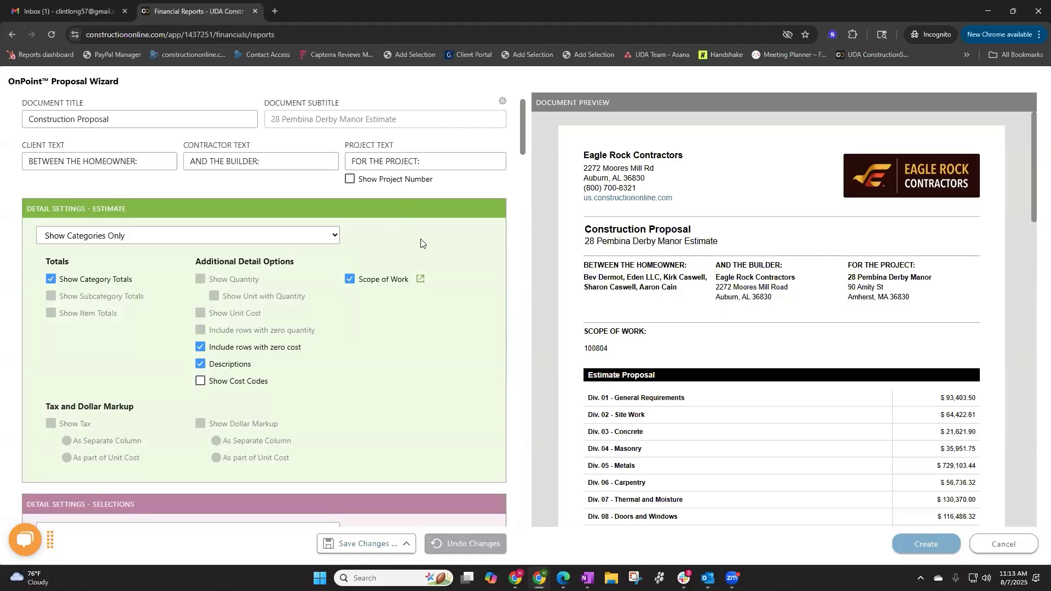
scroll(421, 243, "up", 1)
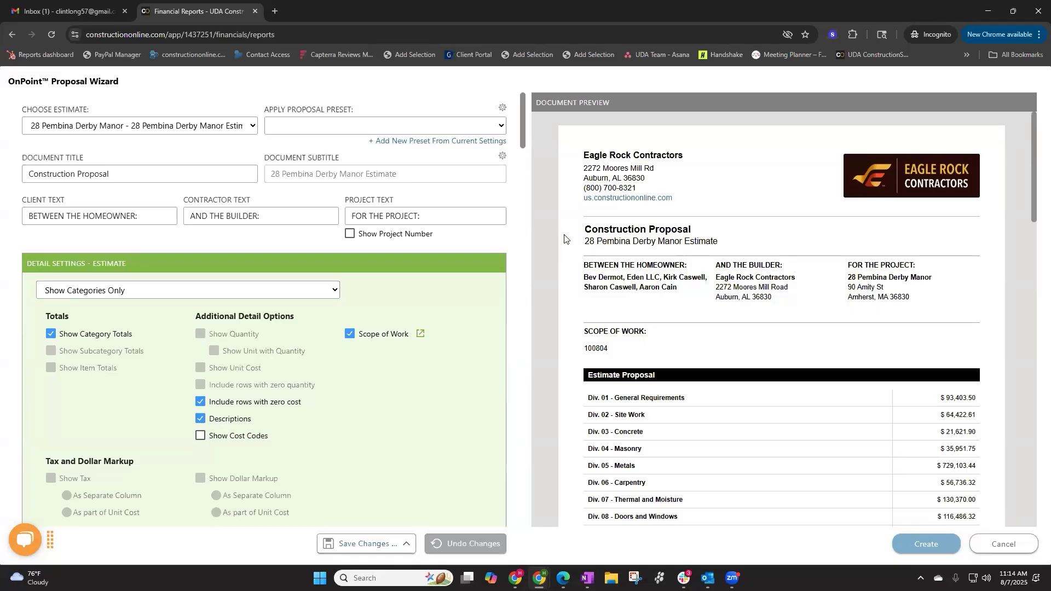
Replace the estimate's scope of work text with "Build a new custom home.", save it and update the report preview
scroll(187, 338, "down", 1)
scroll(187, 338, "down", 2)
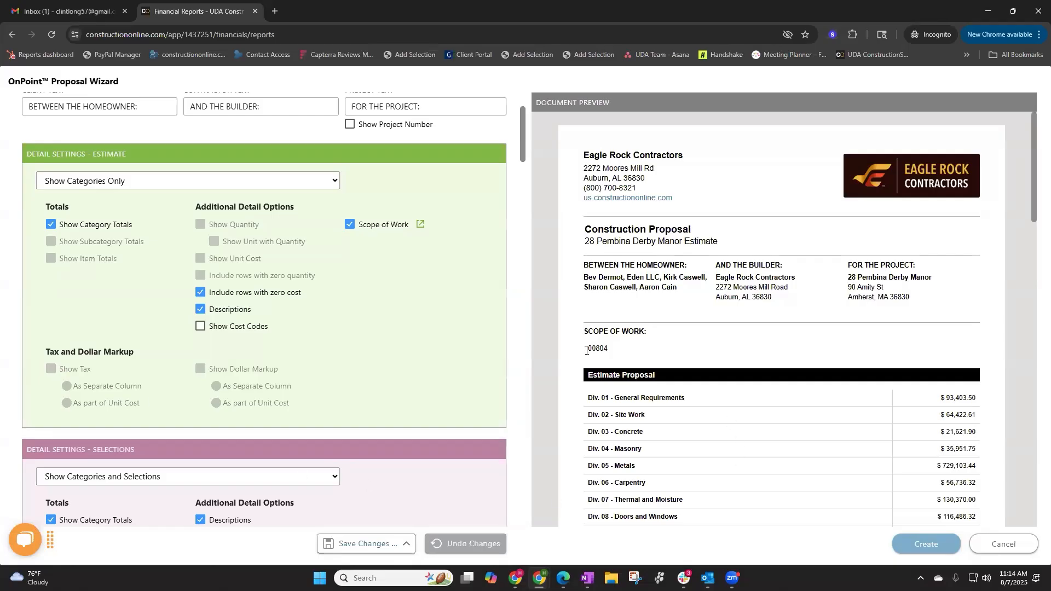
left_click(350, 225)
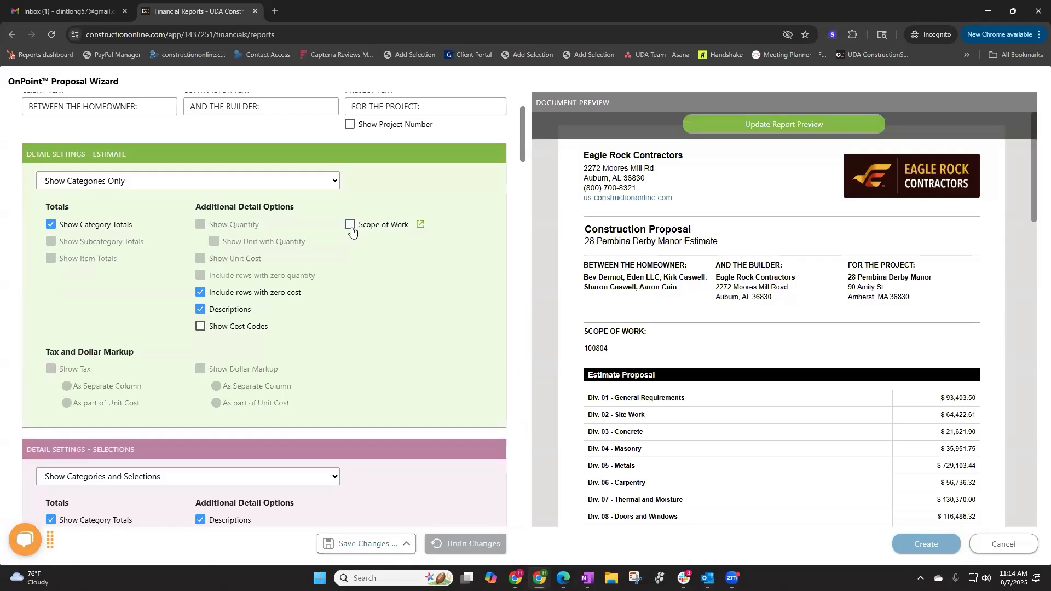
left_click(350, 225)
left_click(421, 224)
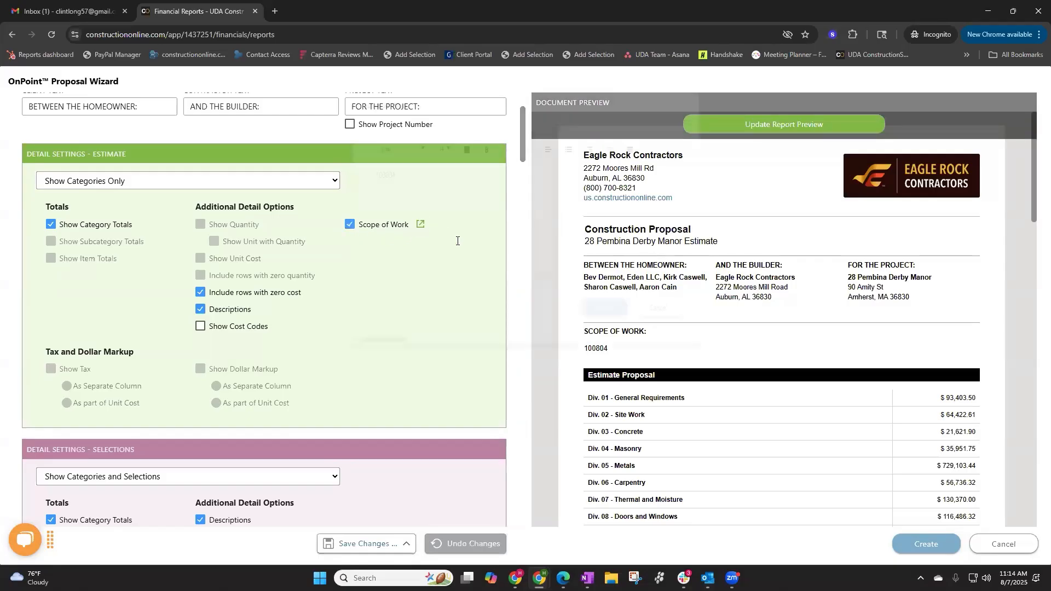
key("ctrl+a")
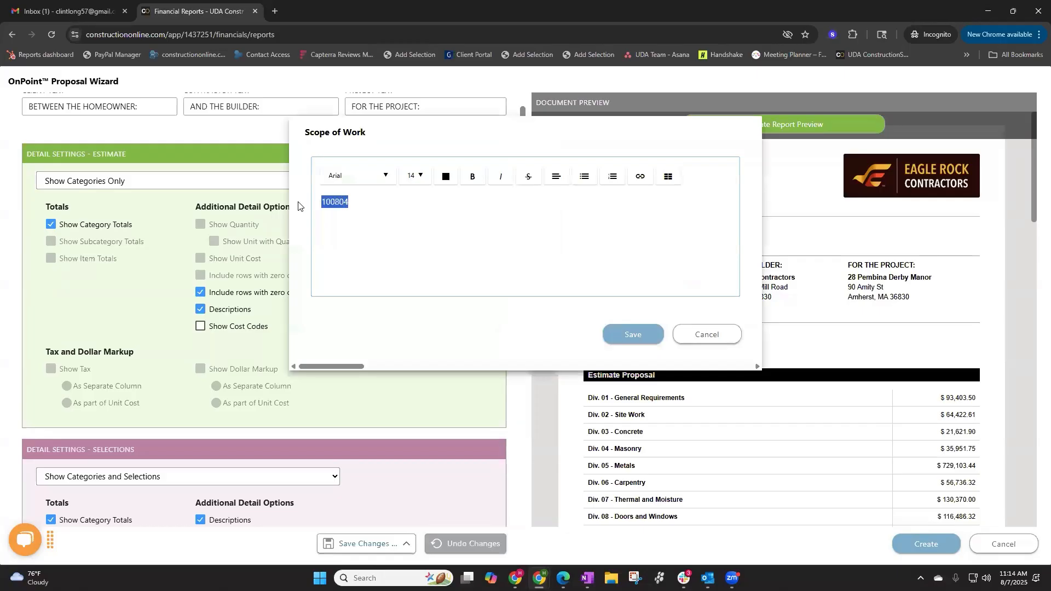
type("BUILD")
key("BackSpace")
key("BackSpace")
key("BackSpace")
key("BackSpace")
type("uild a new custom home and")
key("BackSpace")
key("BackSpace")
key("BackSpace")
key("BackSpace")
type(".")
left_click(631, 335)
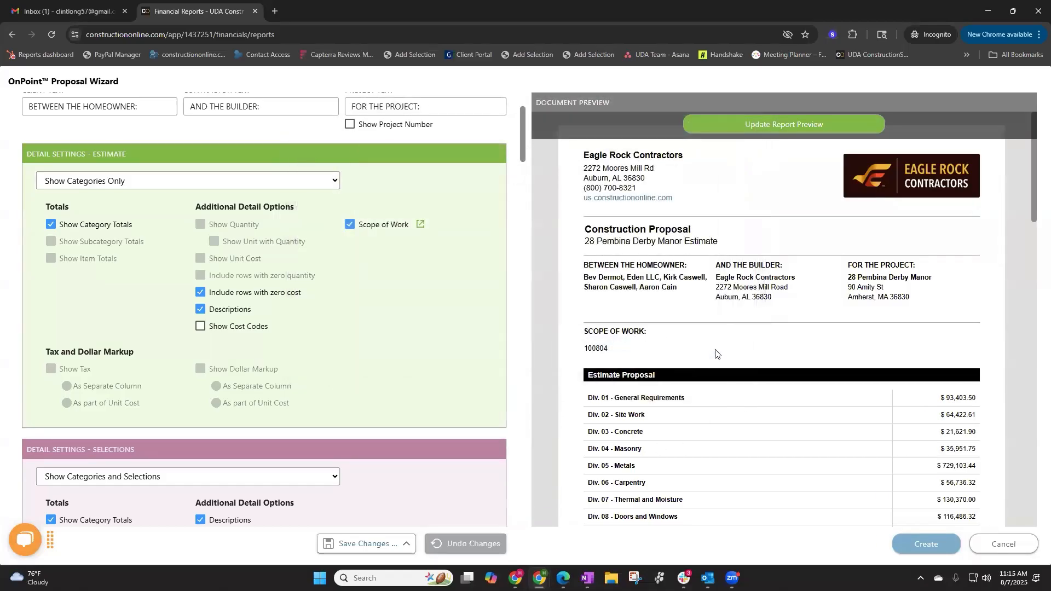
left_click(723, 130)
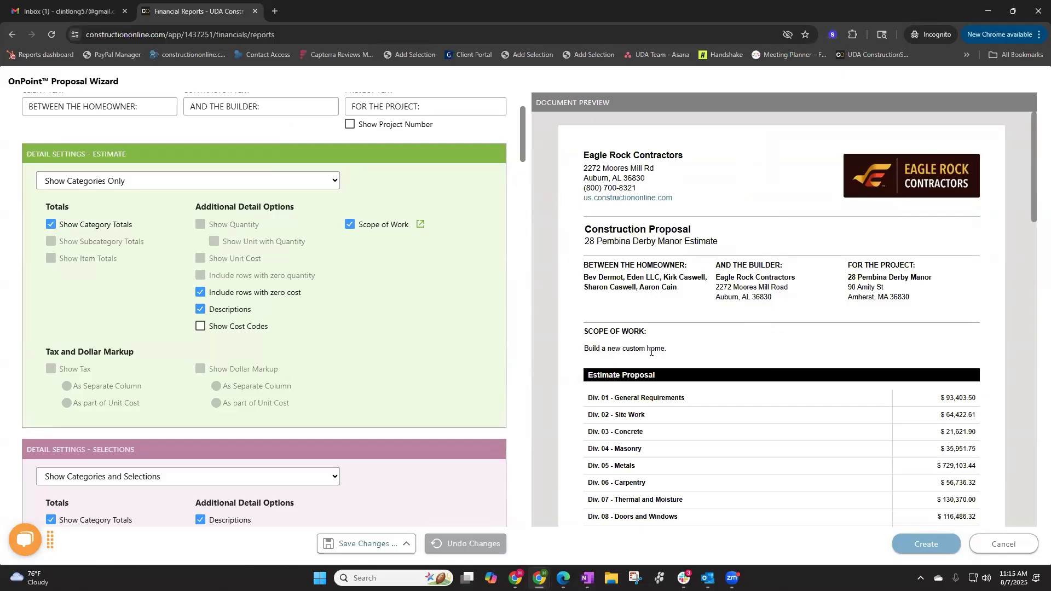
Reopen the scope of work editor, close it without changes and examine the category table in the document preview
left_click(421, 224)
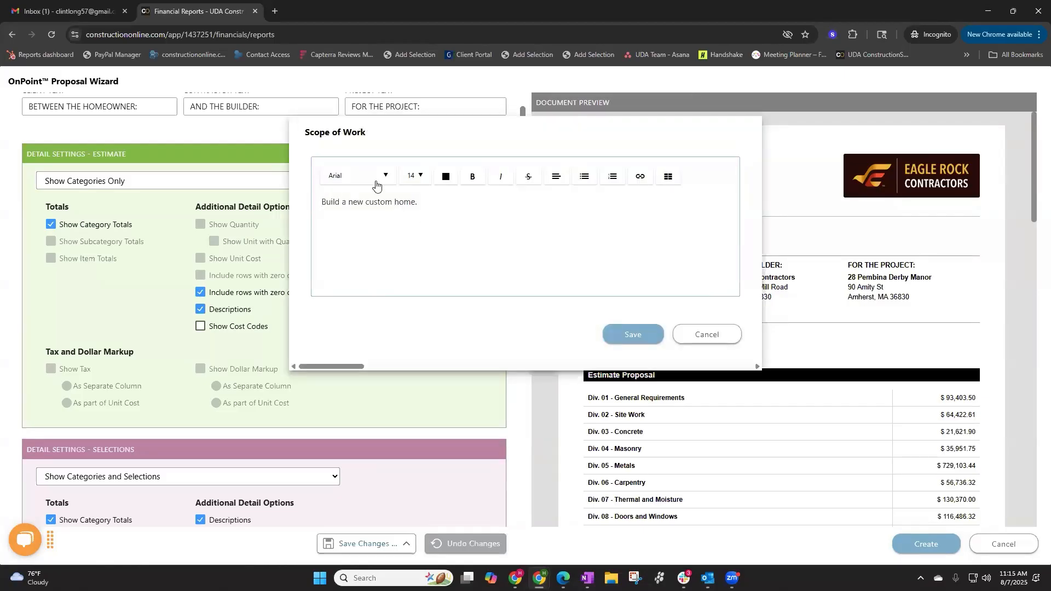
left_click(707, 335)
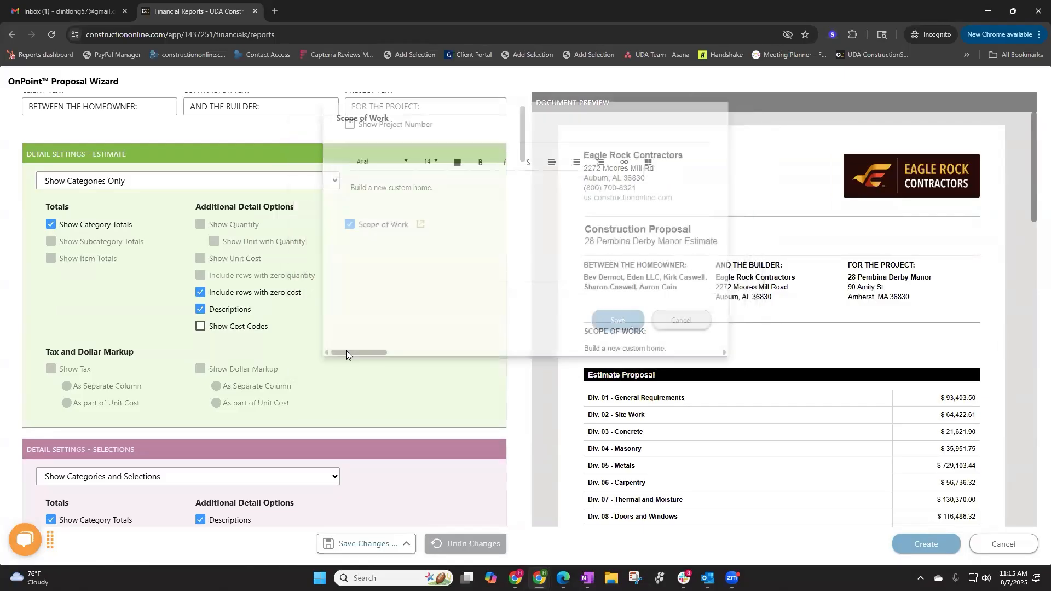
scroll(603, 350, "down", 2)
scroll(613, 281, "down", 1)
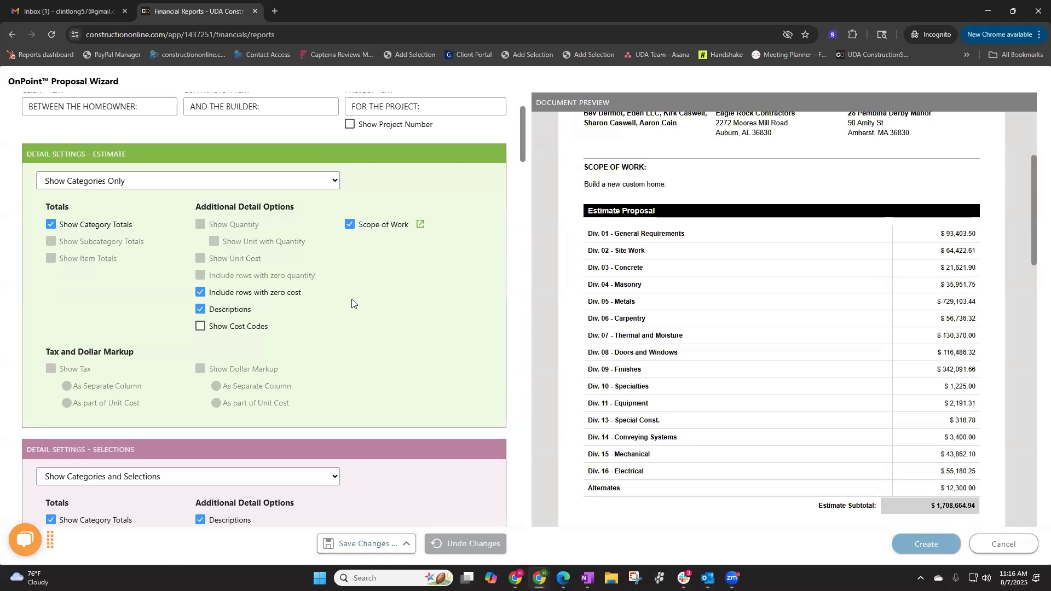
Try Show Items Only, settle on Show Categories, Subcategories, and Items as the estimate detail level and update the report preview
left_click(146, 186)
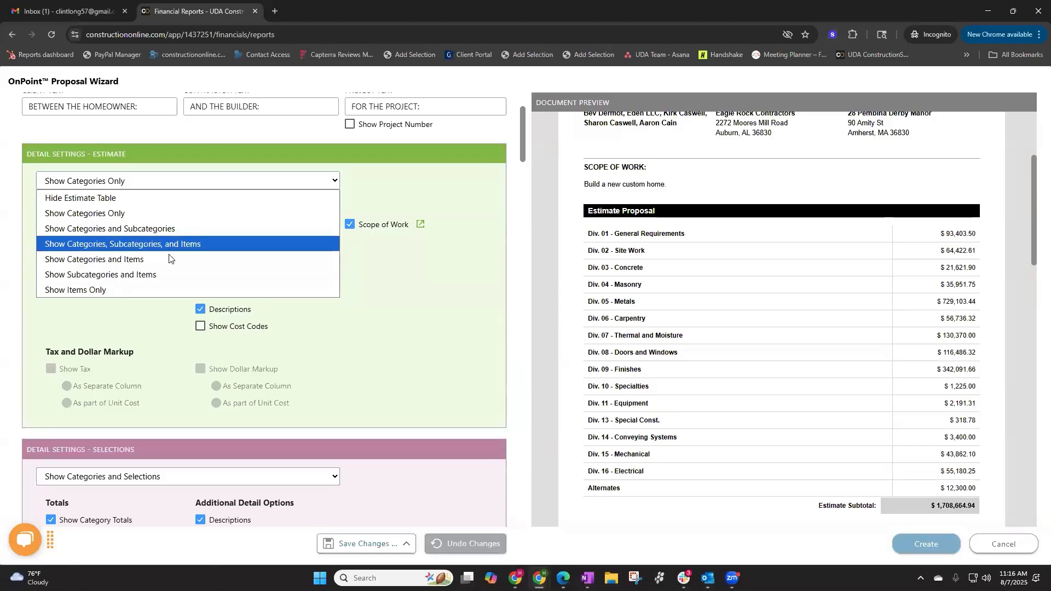
left_click(155, 290)
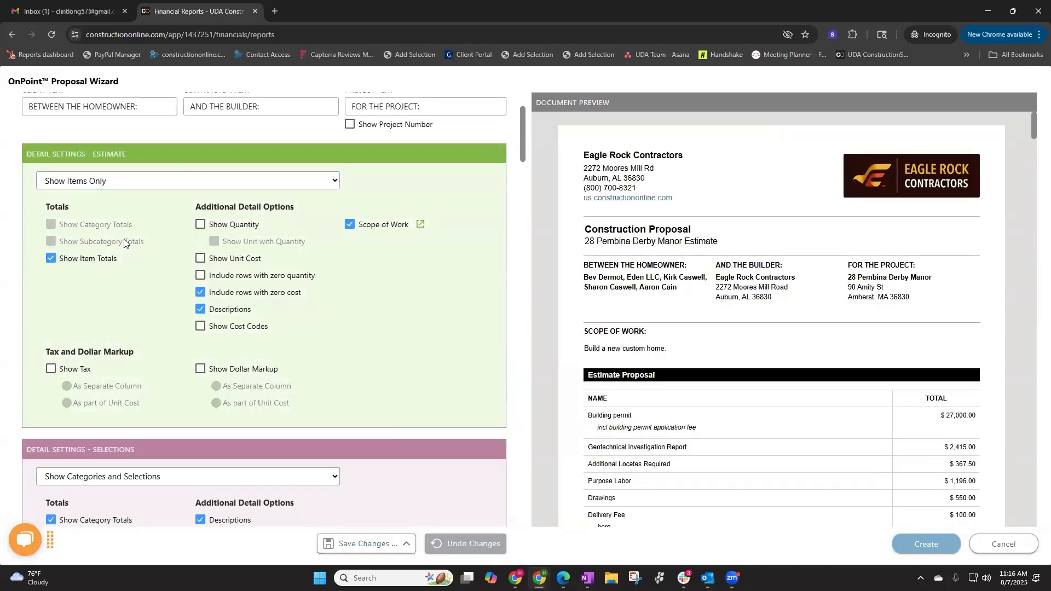
left_click(163, 184)
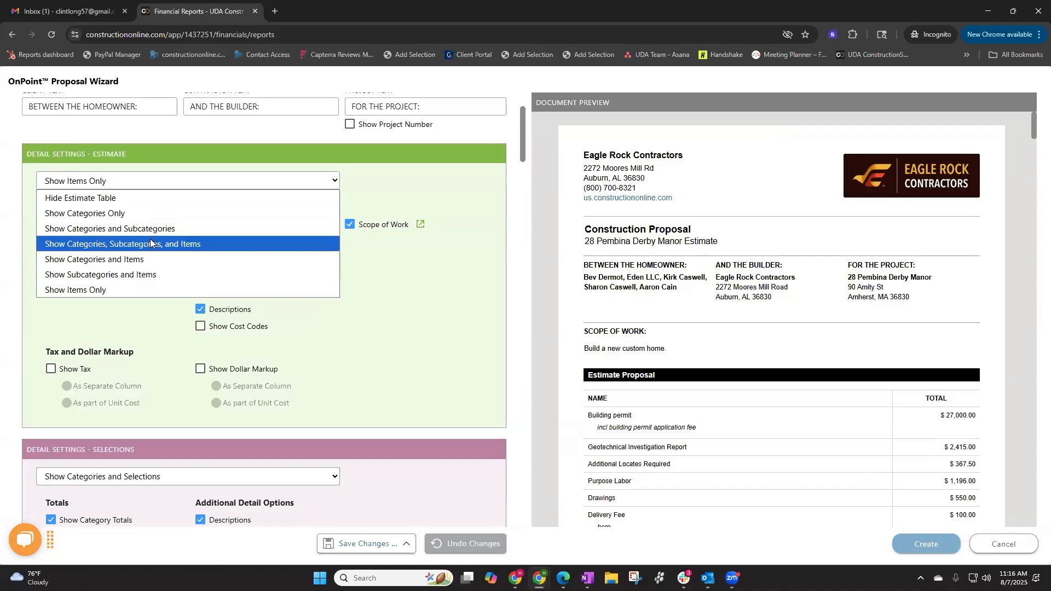
left_click(150, 241)
left_click(738, 128)
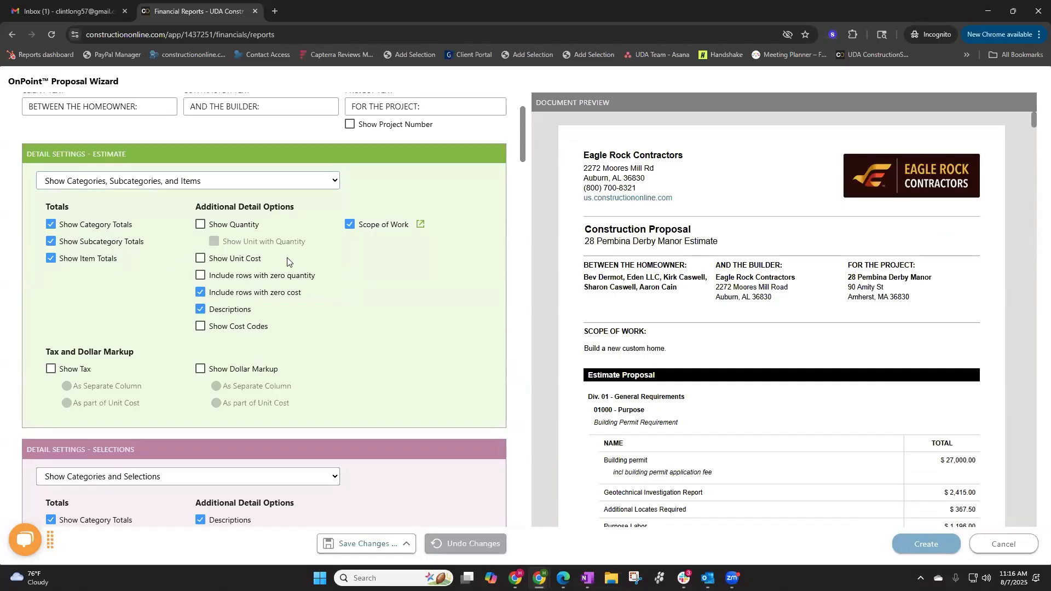
Show quantity and unit cost for the estimate items, update the report preview and check the item tables
left_click(237, 260)
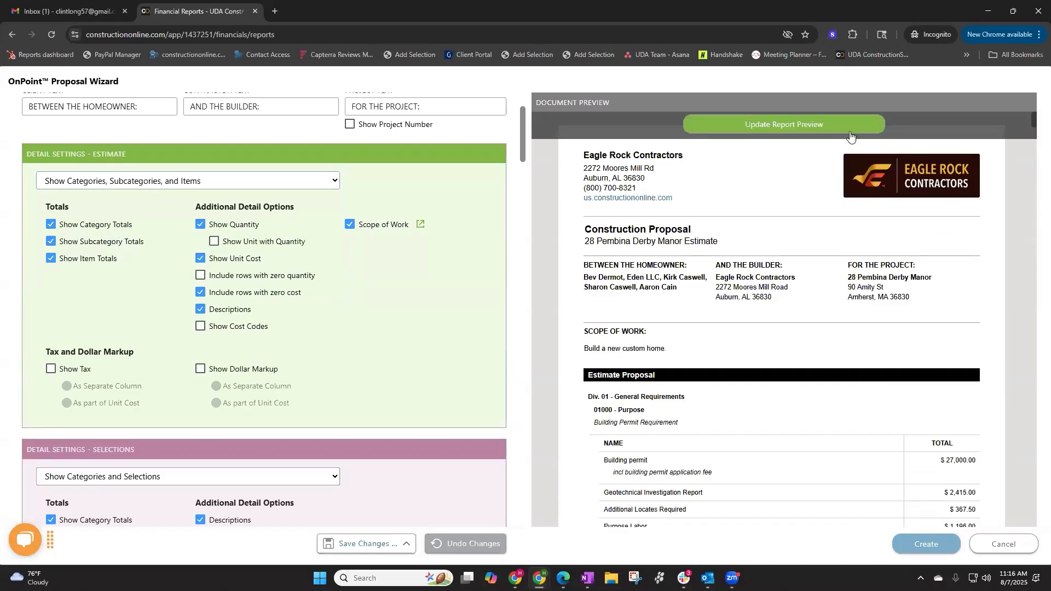
left_click(848, 126)
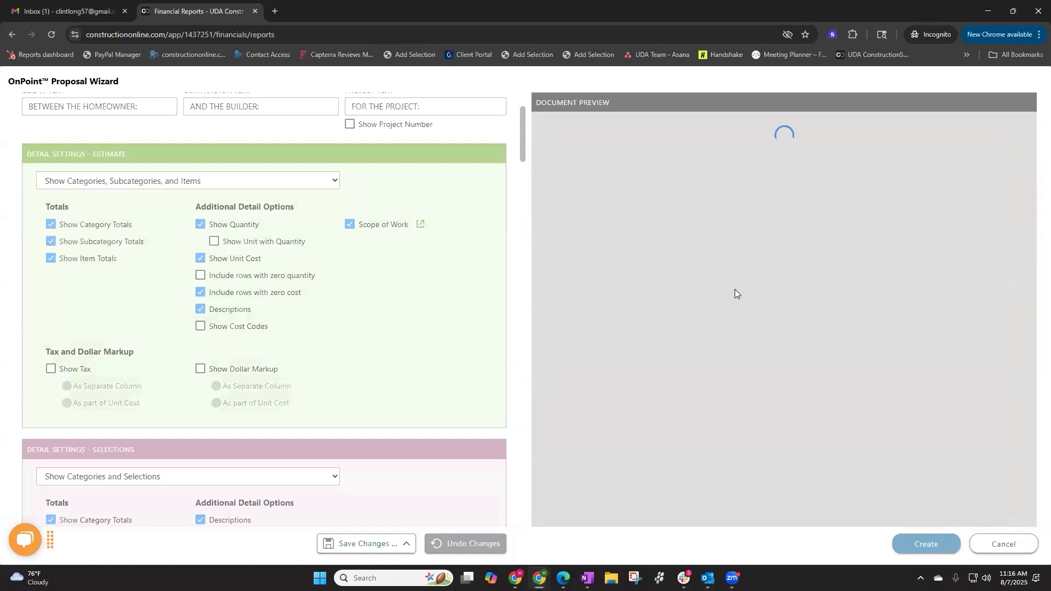
scroll(796, 315, "down", 4)
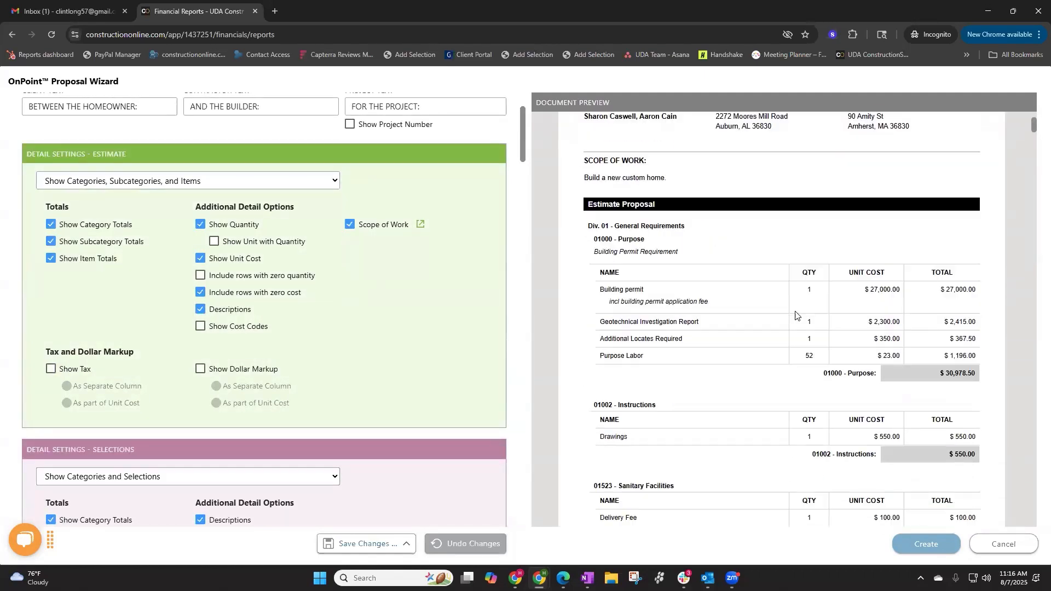
scroll(796, 315, "down", 1)
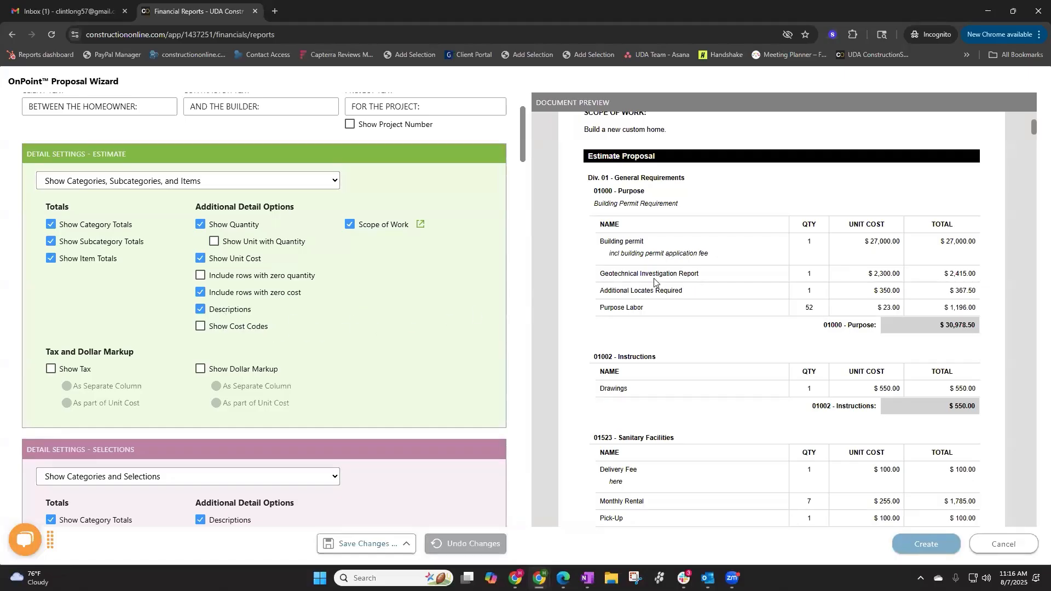
Hide the estimate descriptions, show tax and dollar markup as separate columns and check the updated report preview
left_click(233, 313)
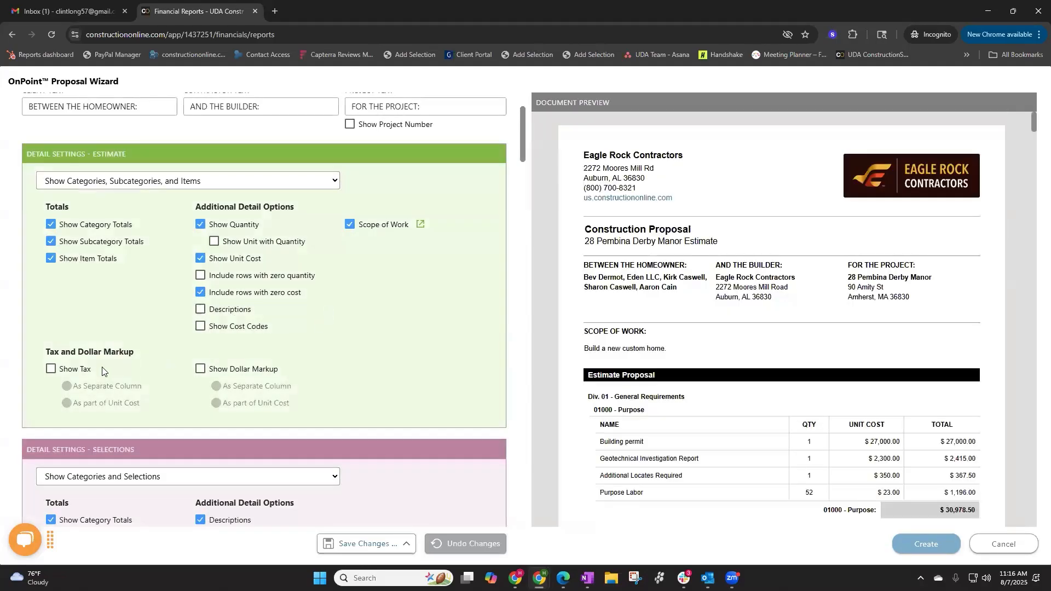
left_click(77, 370)
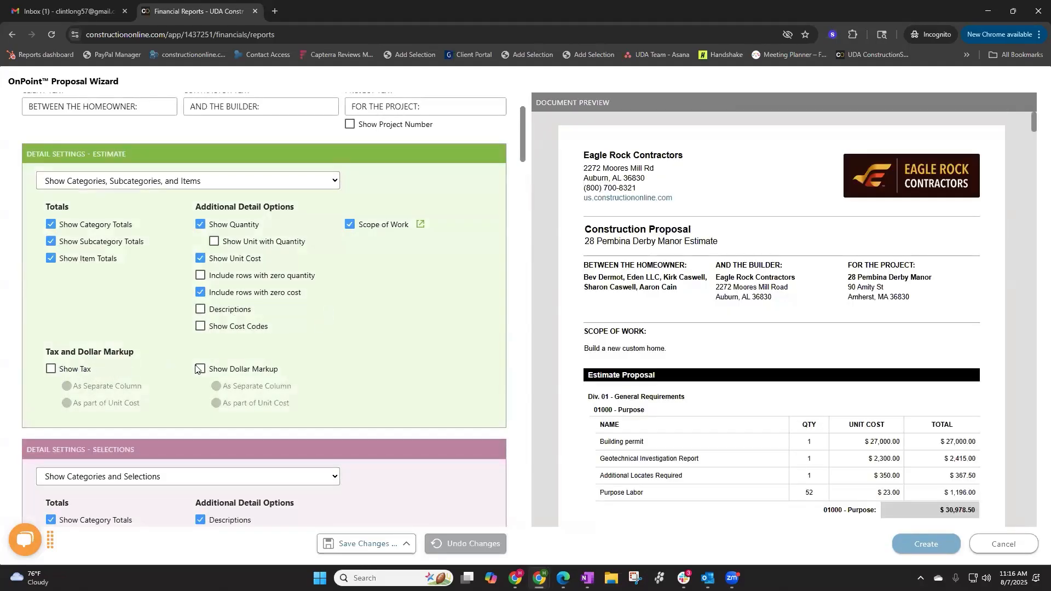
left_click(223, 369)
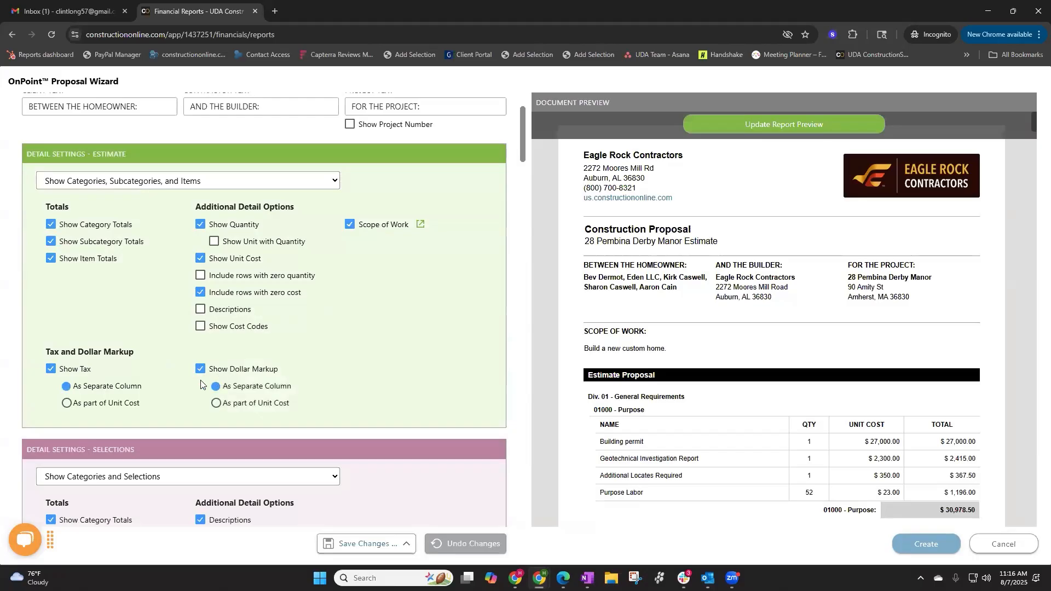
left_click(795, 130)
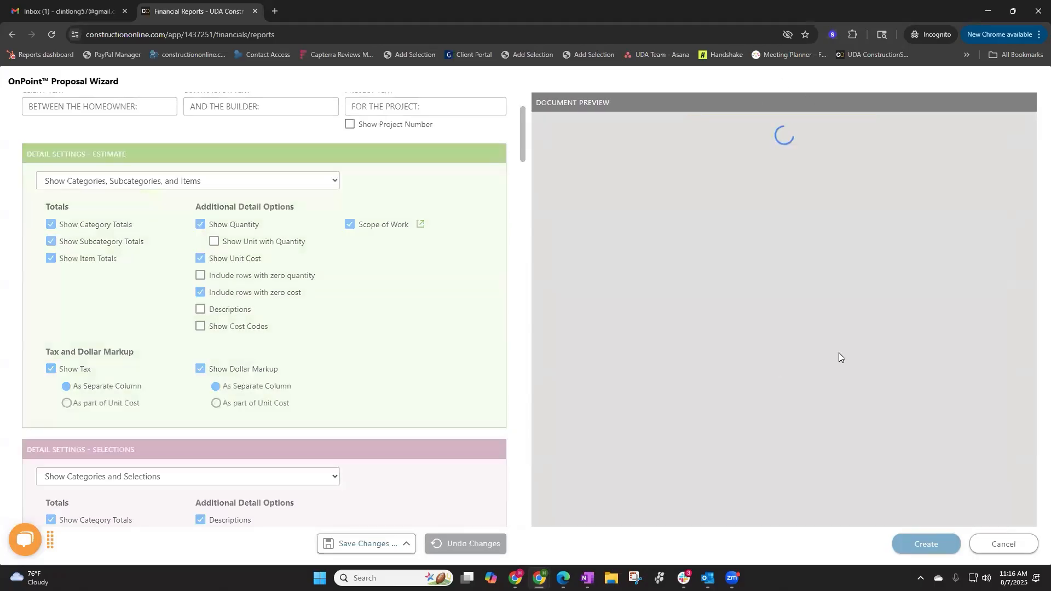
scroll(838, 353, "down", 3)
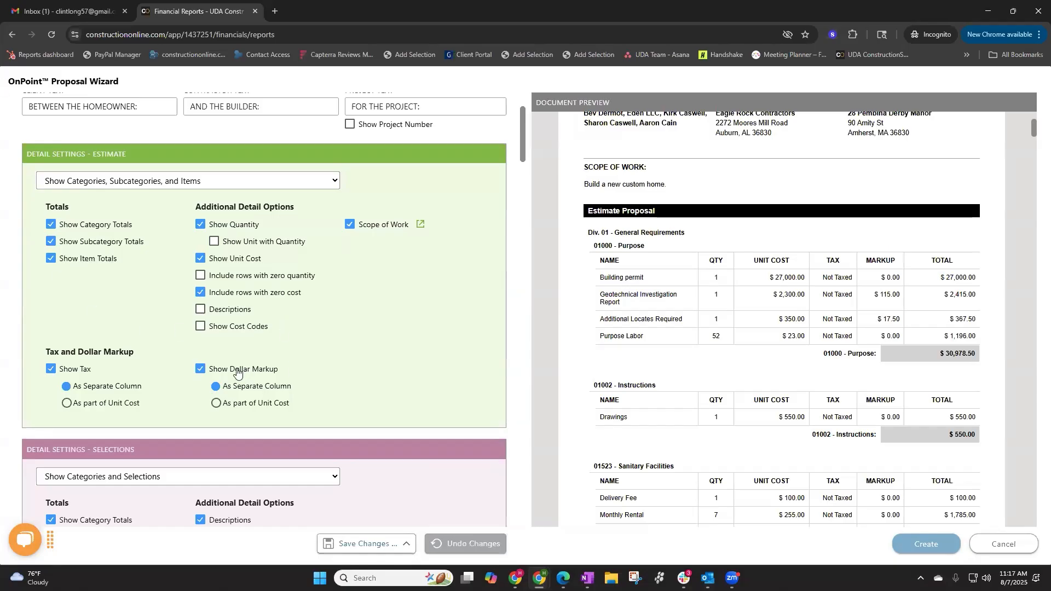
Turn off dollar markup, tax and rows with zero cost for the estimate and update the report preview
left_click(200, 369)
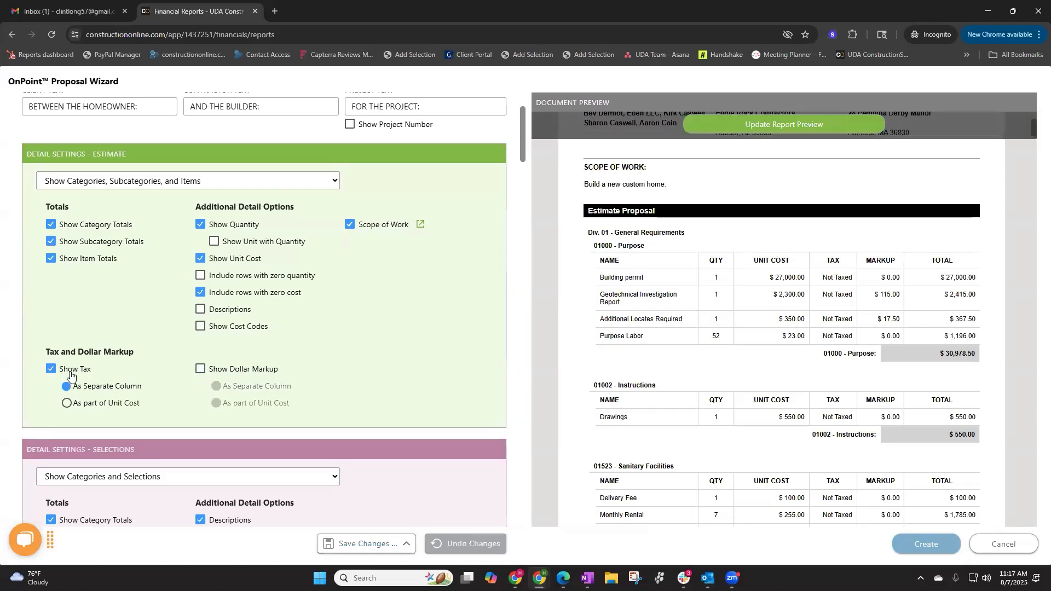
left_click(70, 375)
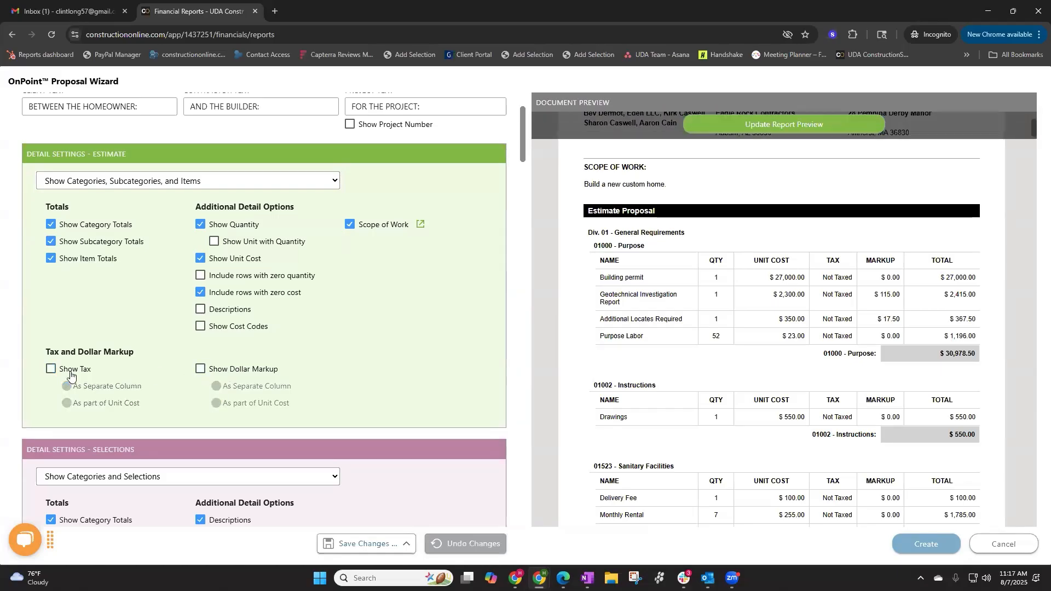
left_click(286, 299)
left_click(720, 126)
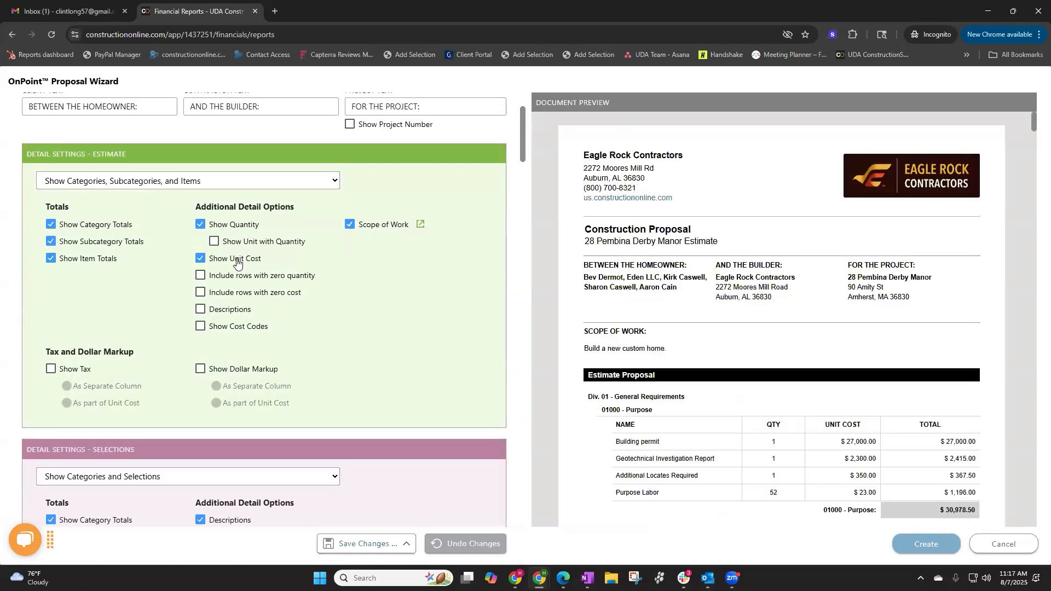
Hide unit cost and quantity, show descriptions for the estimate and check the building permit item's description in the updated preview
left_click(237, 261)
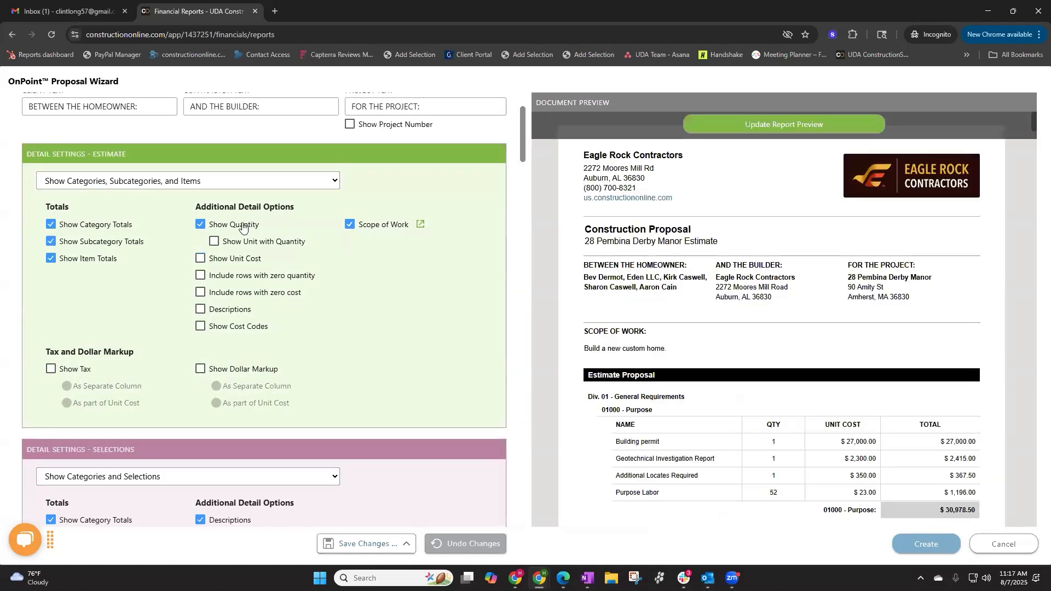
left_click(244, 226)
left_click(228, 311)
left_click(712, 124)
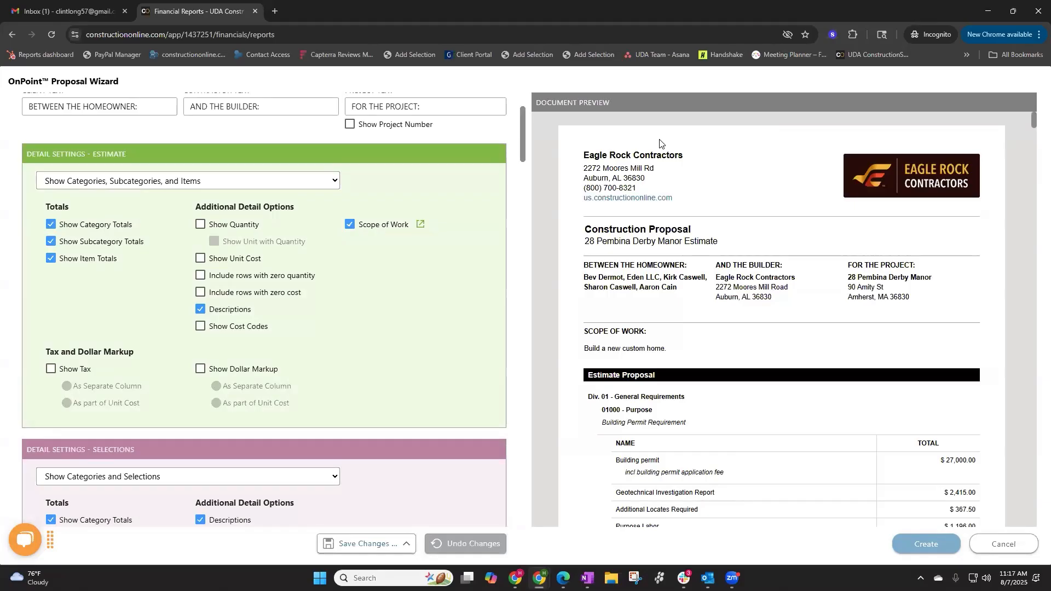
scroll(539, 204, "down", 2)
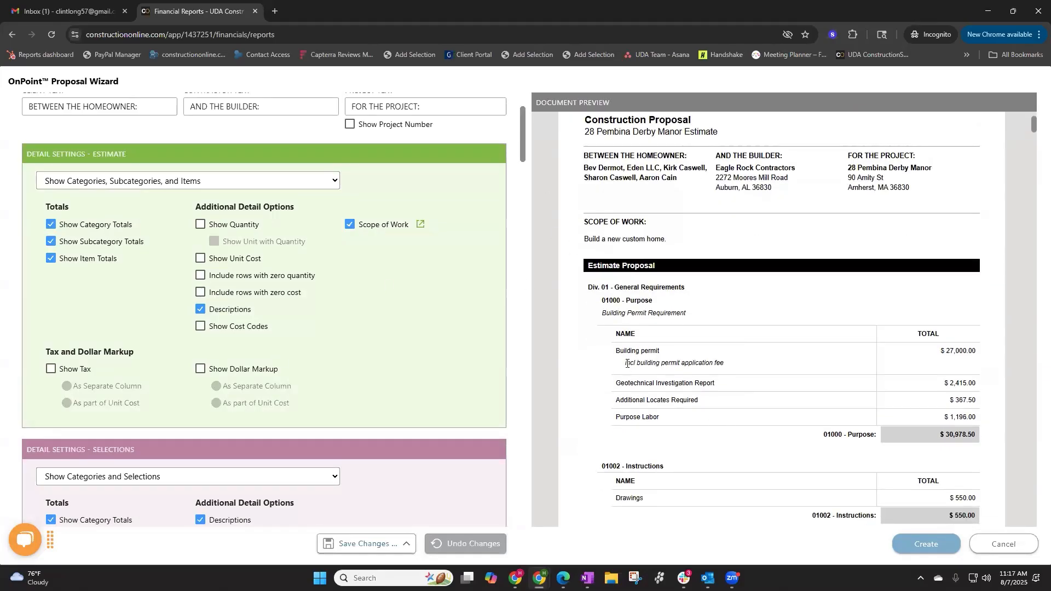
left_click_drag(626, 363, 735, 366)
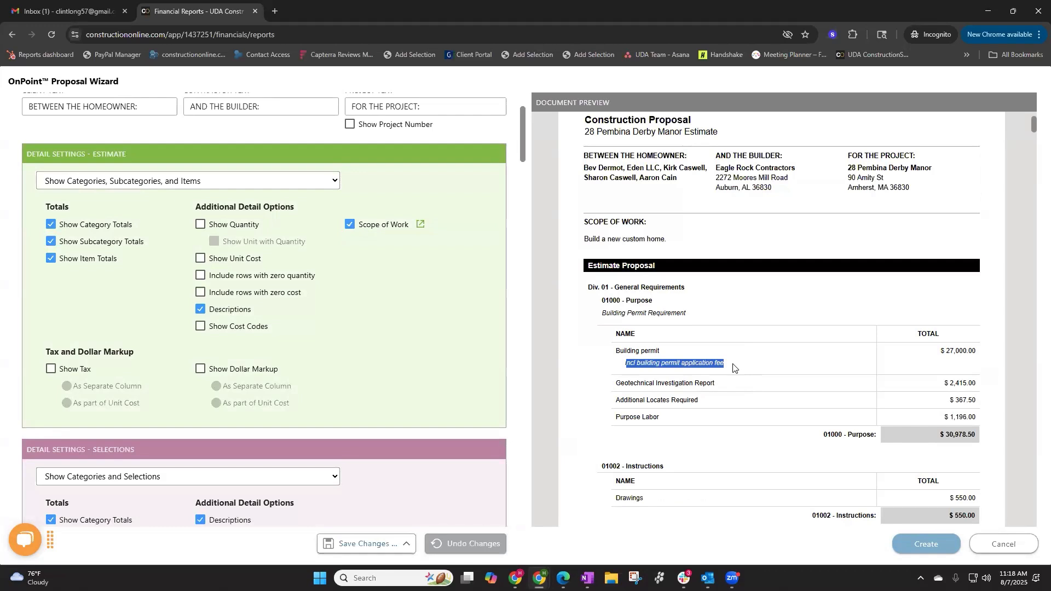
Review the detail settings for selections and the display choices for the selections table
left_click(735, 367)
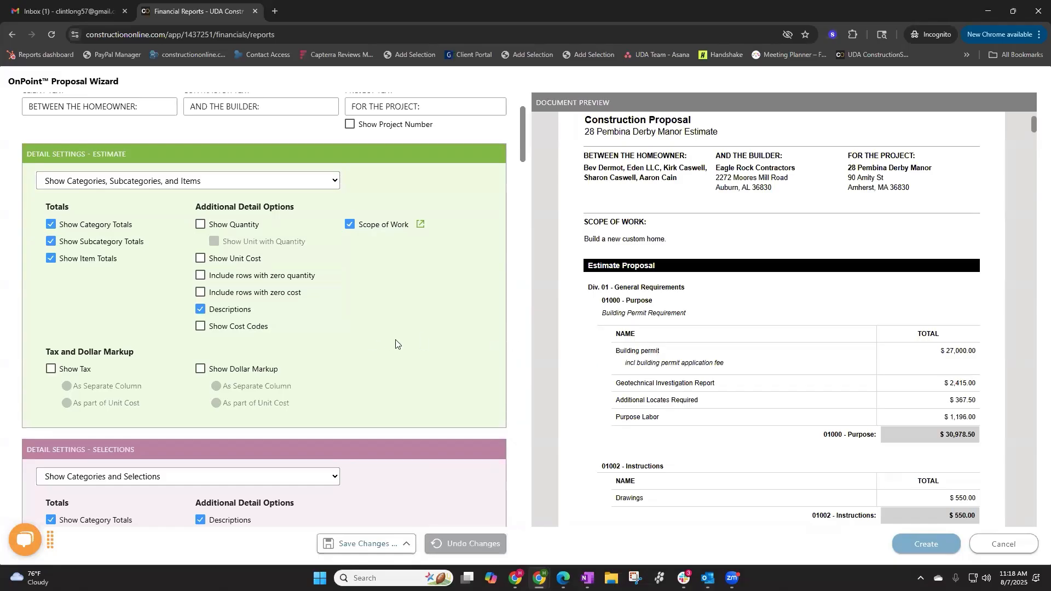
scroll(395, 343, "down", 4)
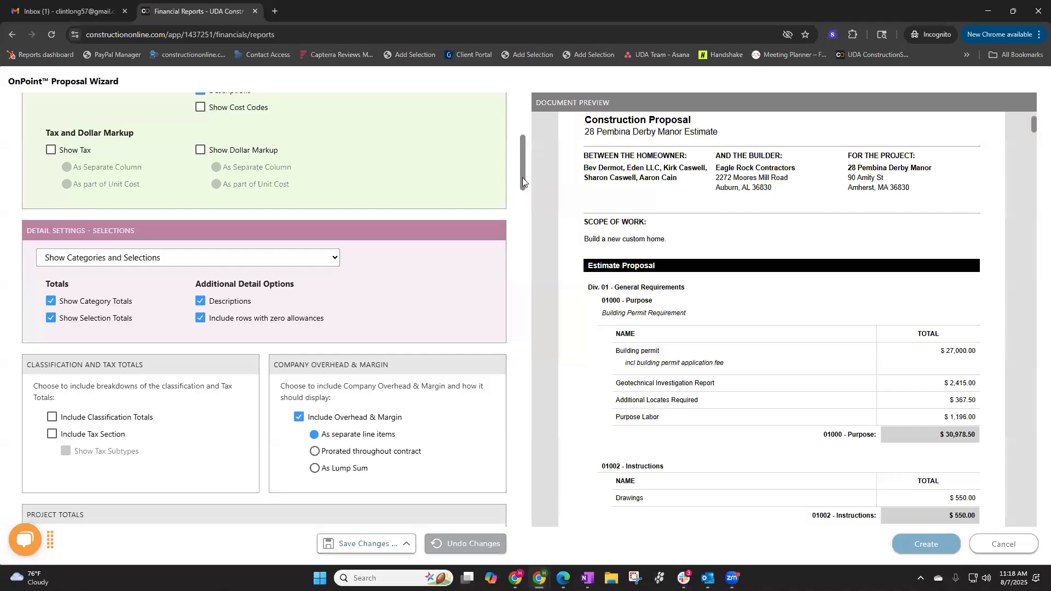
scroll(523, 154, "up", 4)
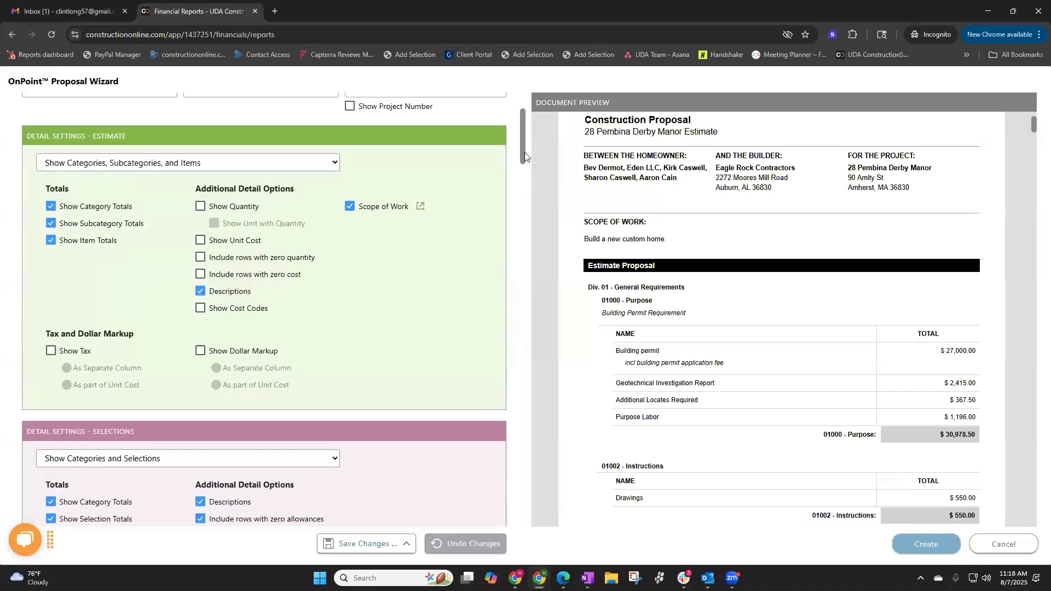
left_click_drag(524, 152, 507, 192)
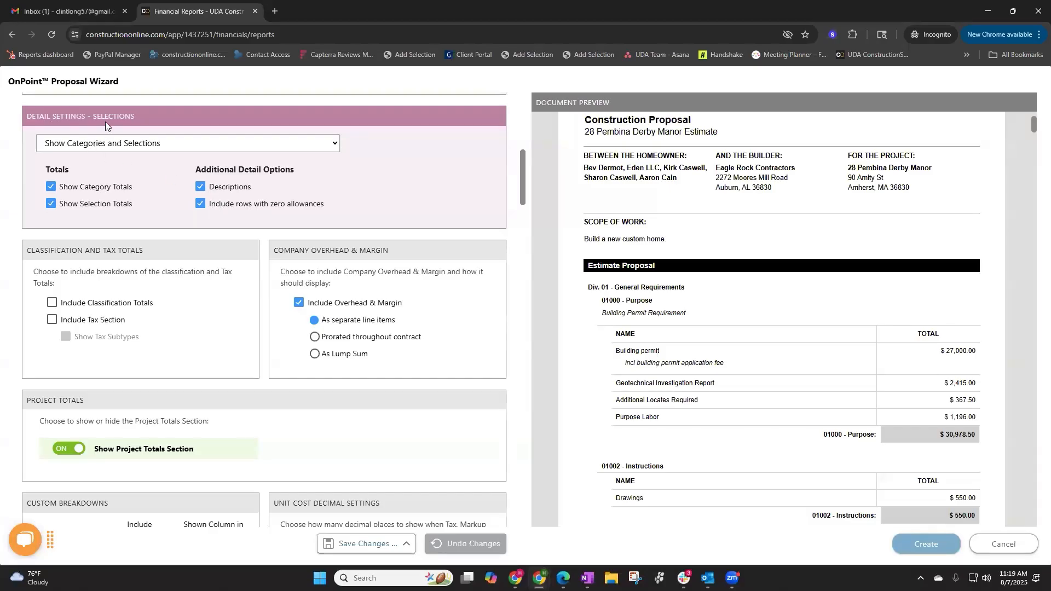
left_click(107, 146)
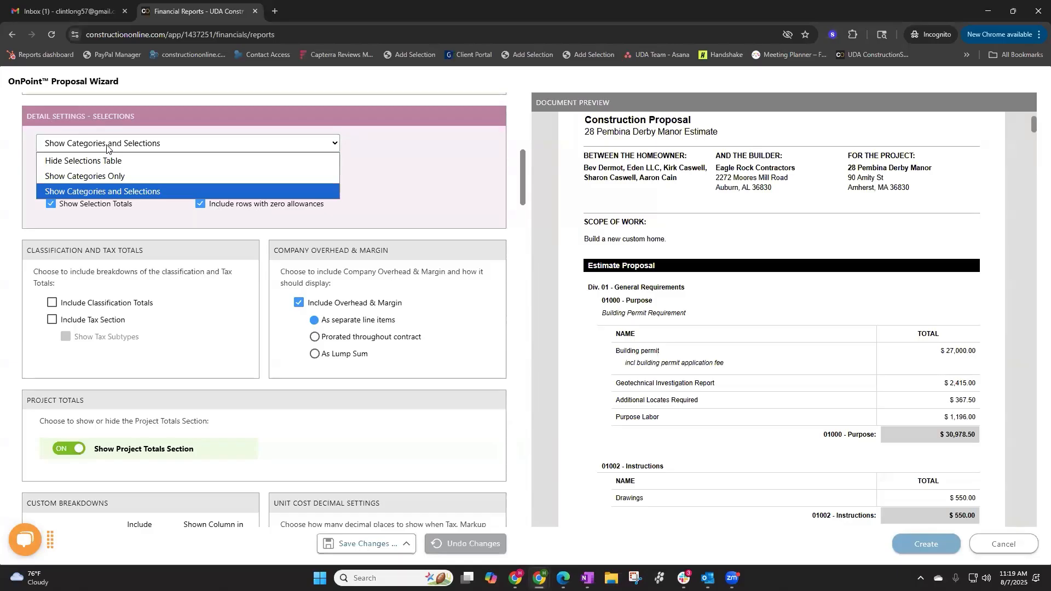
left_click(106, 146)
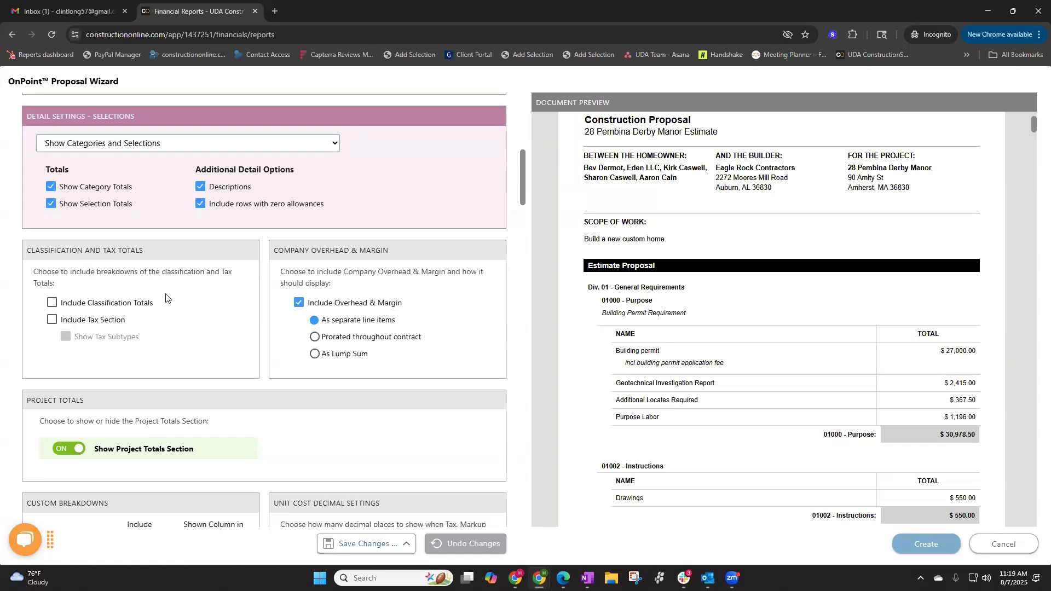
Include classification totals, update the report preview and check the class totals, allowances and company overhead sections
left_click(106, 305)
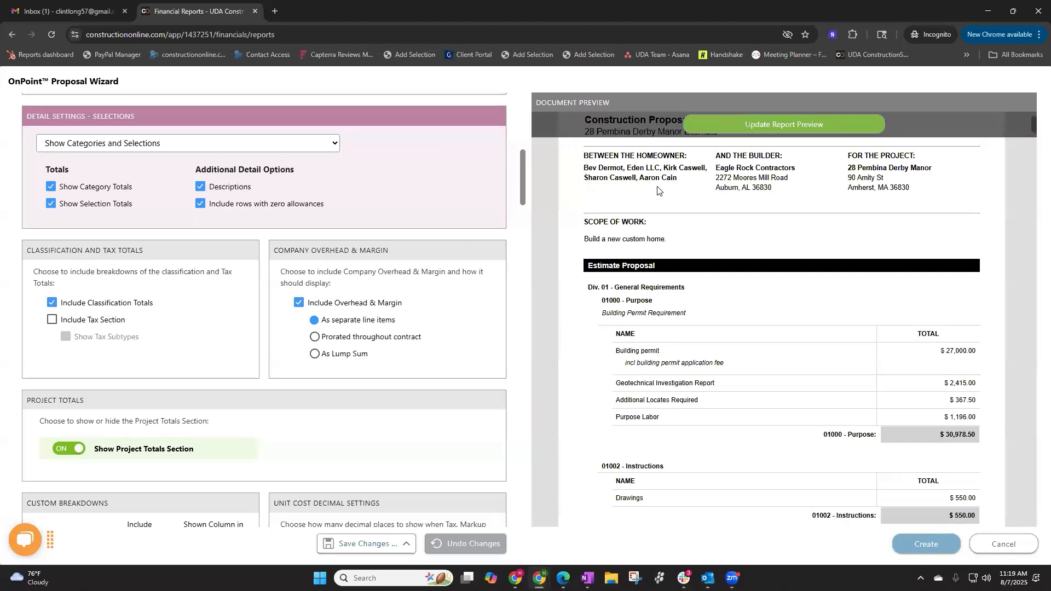
left_click(779, 126)
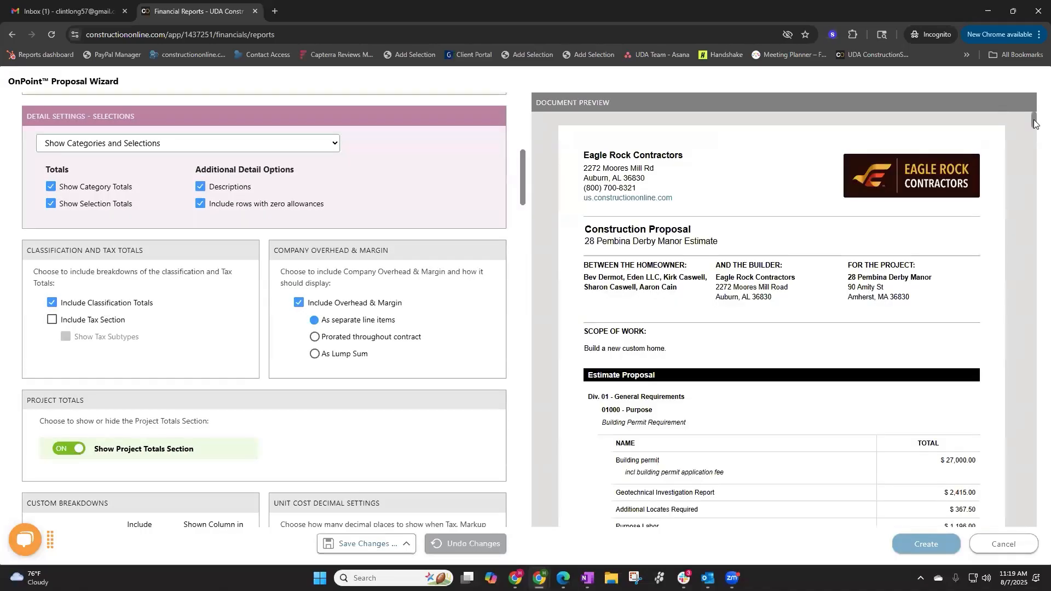
left_click_drag(1034, 123, 1034, 518)
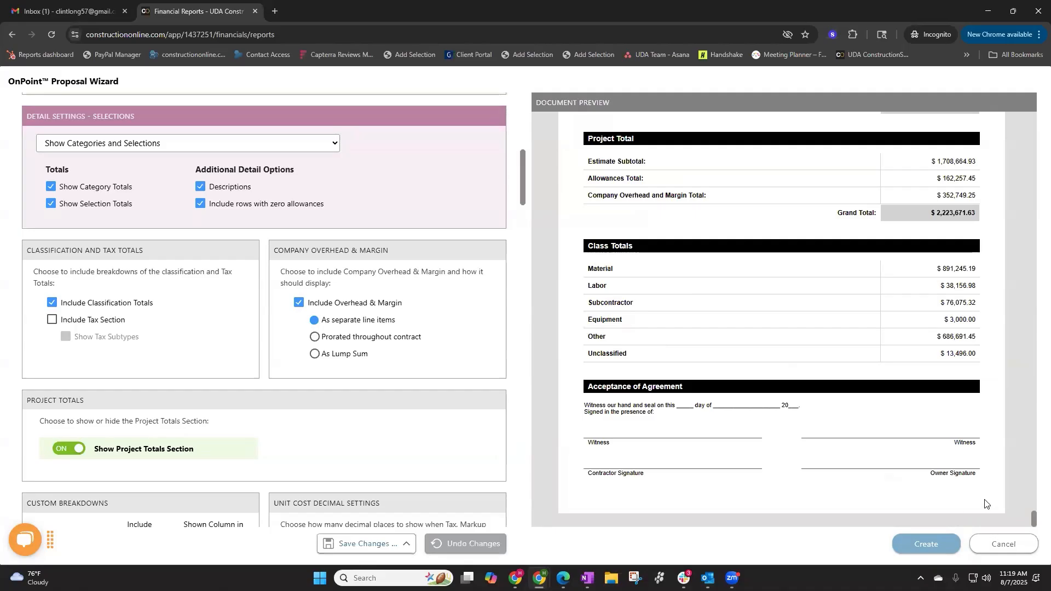
left_click_drag(1033, 518, 1034, 496)
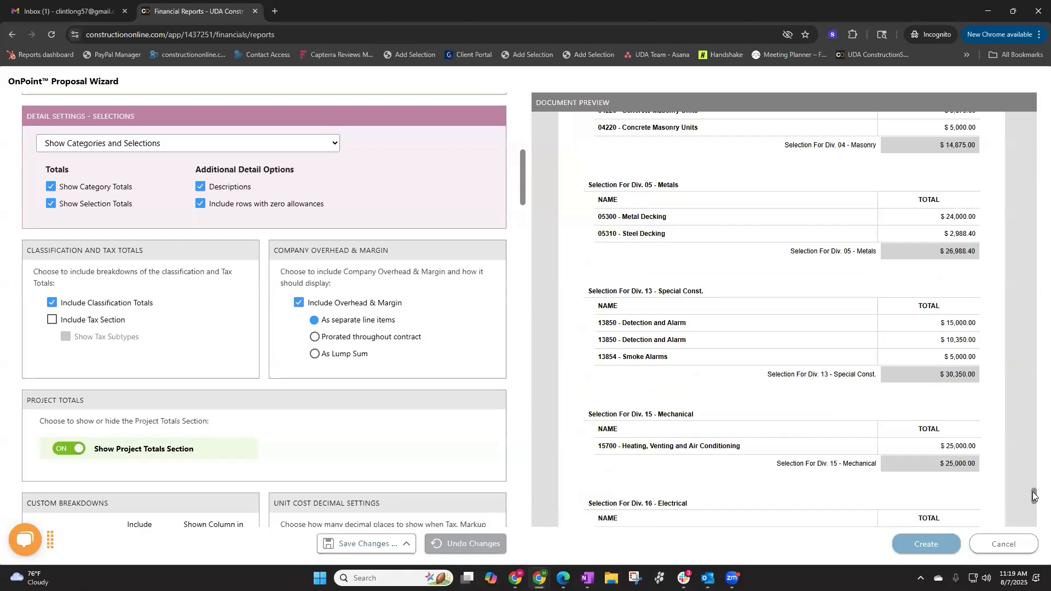
left_click_drag(1034, 496, 1033, 483)
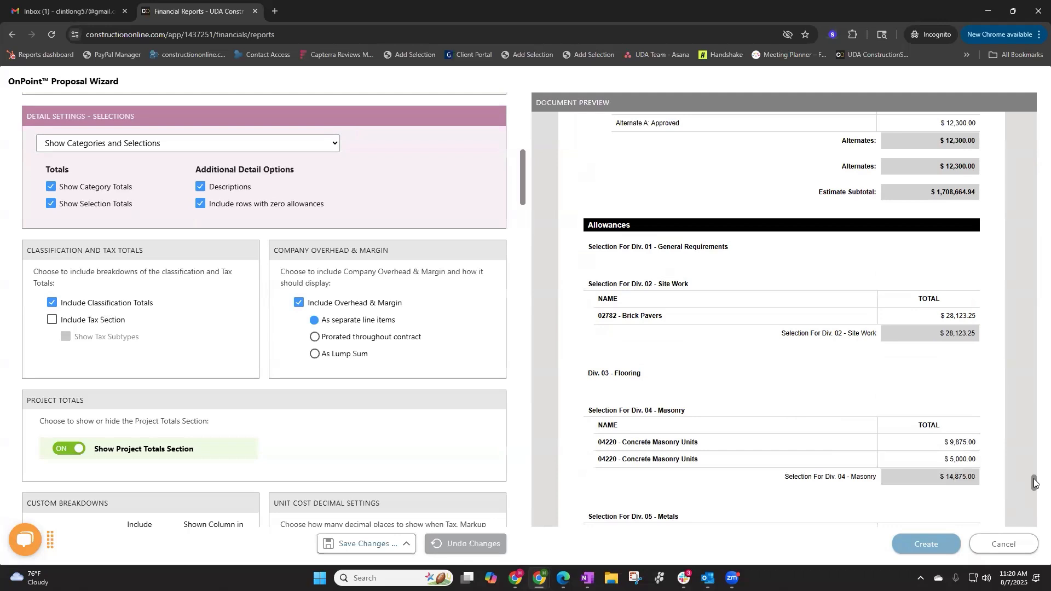
left_click_drag(1034, 482, 1034, 513)
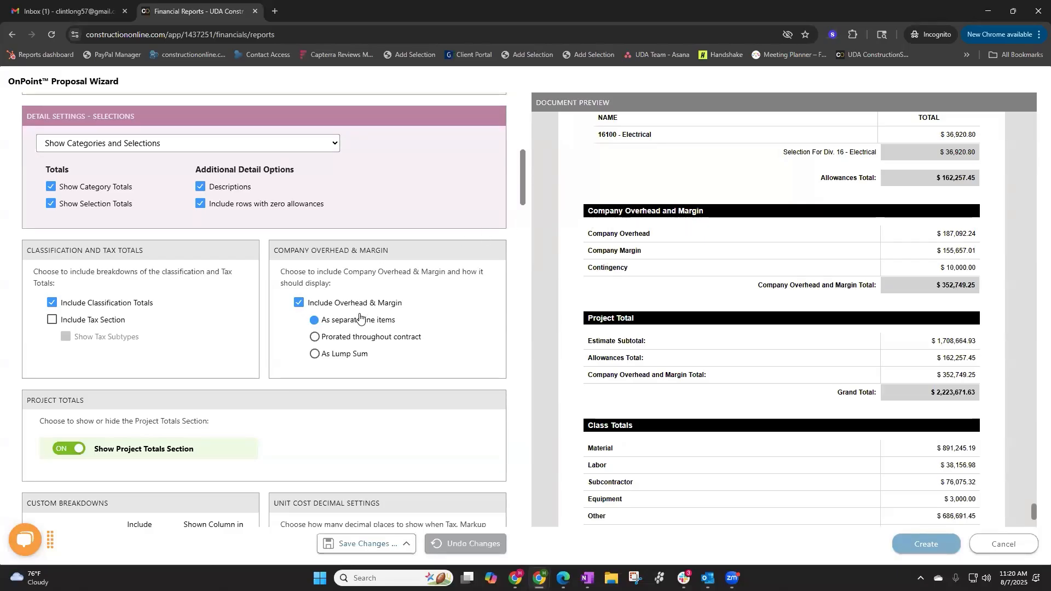
Try prorating company overhead and margin throughout the contract, switch it to a lump sum and check the project total in the updated preview
left_click(352, 341)
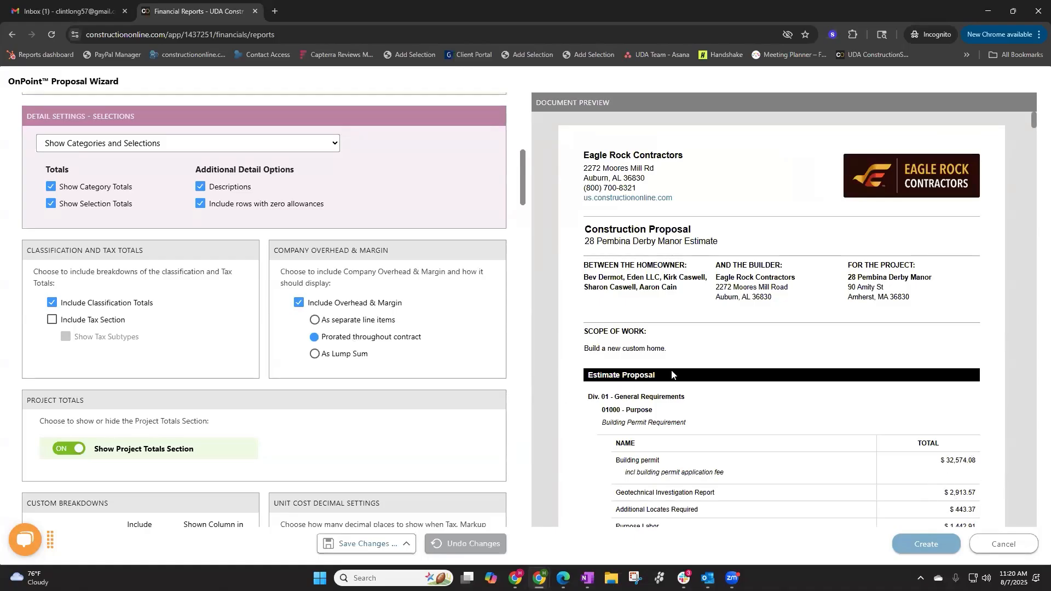
left_click(351, 355)
left_click(745, 131)
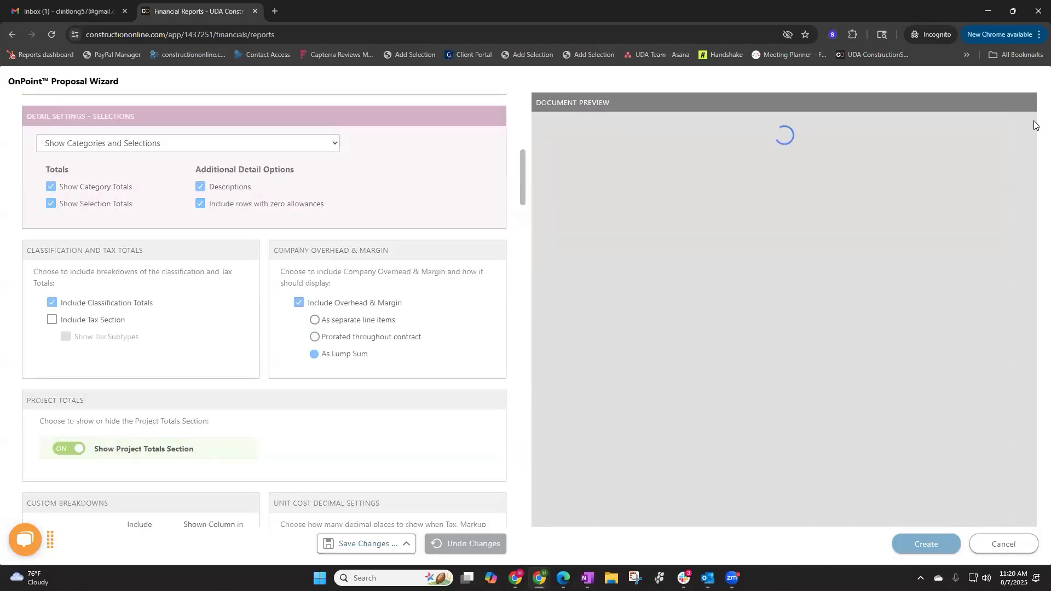
scroll(1034, 340, "down", 10)
scroll(1035, 340, "down", 15)
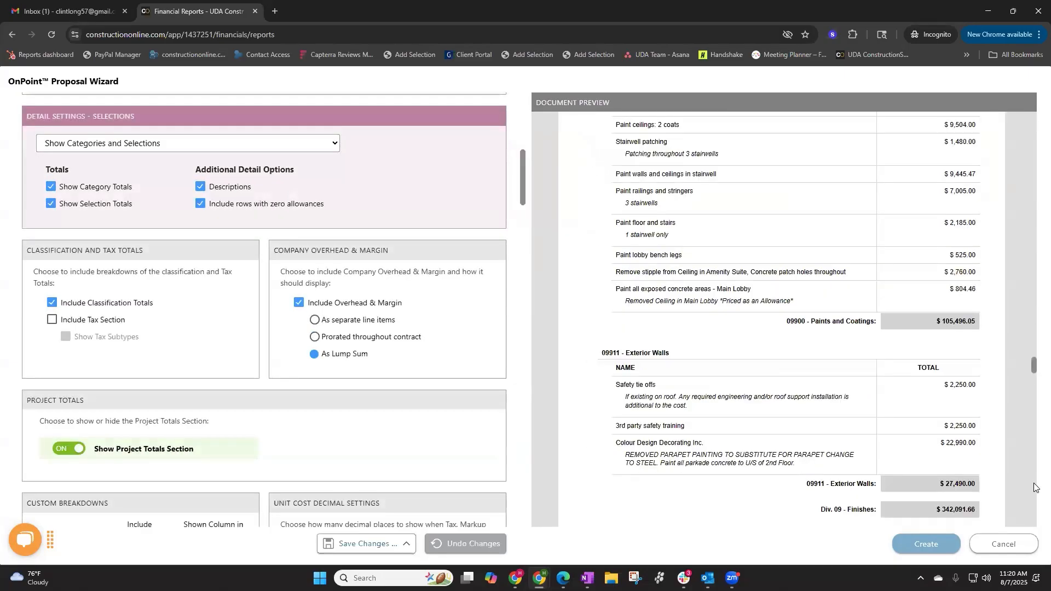
left_click_drag(1034, 519, 1034, 508)
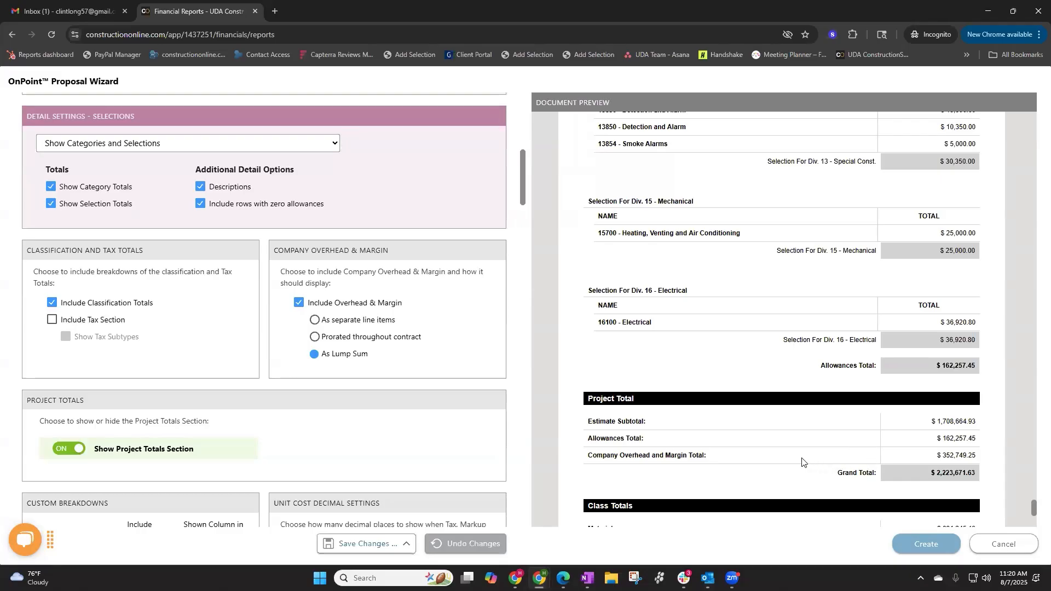
scroll(629, 345, "down", 2)
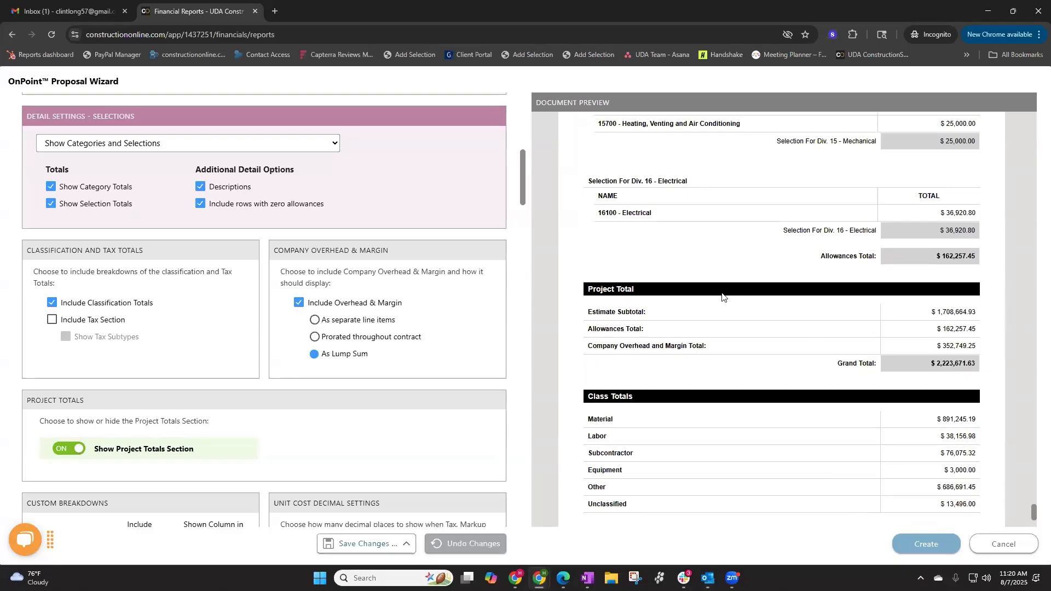
Hide the project totals section, update the report preview and check the end of the proposal
left_click(70, 450)
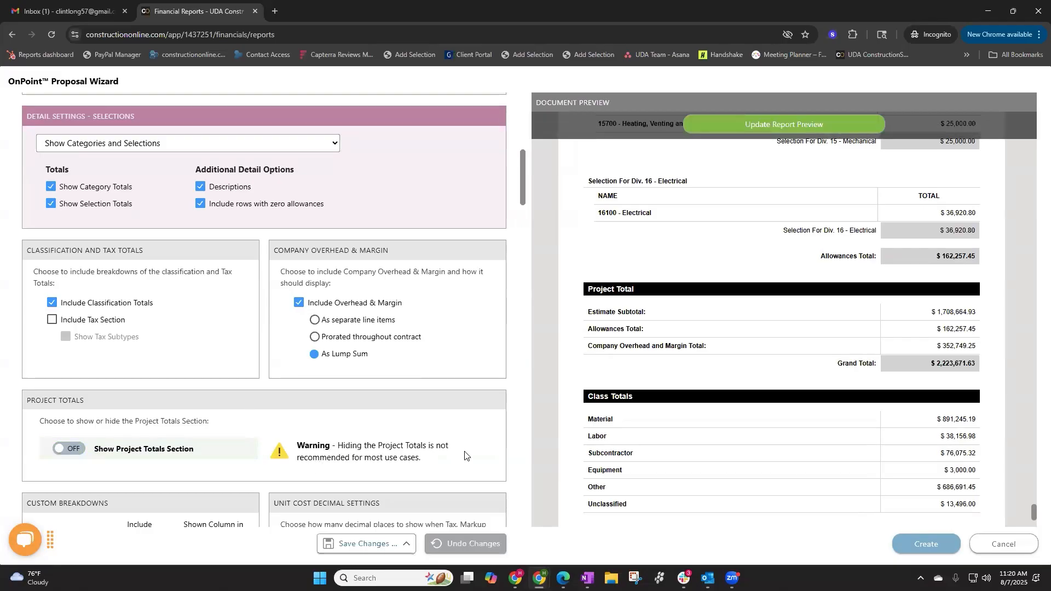
left_click(802, 129)
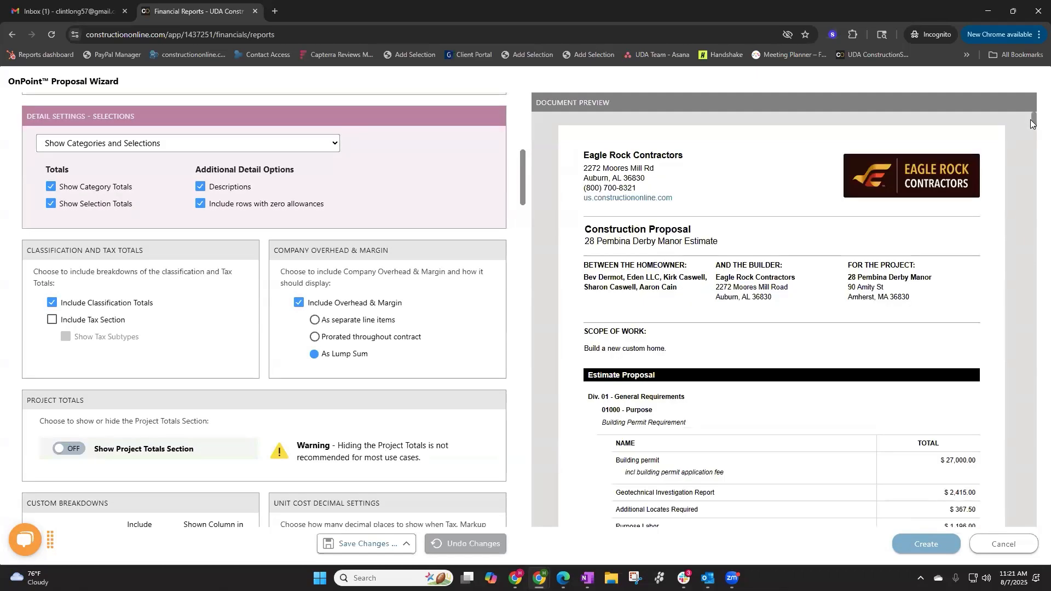
left_click_drag(1031, 123, 1034, 514)
Include a breakdown table for rooms in the custom breakdowns and update the report preview
scroll(237, 391, "down", 2)
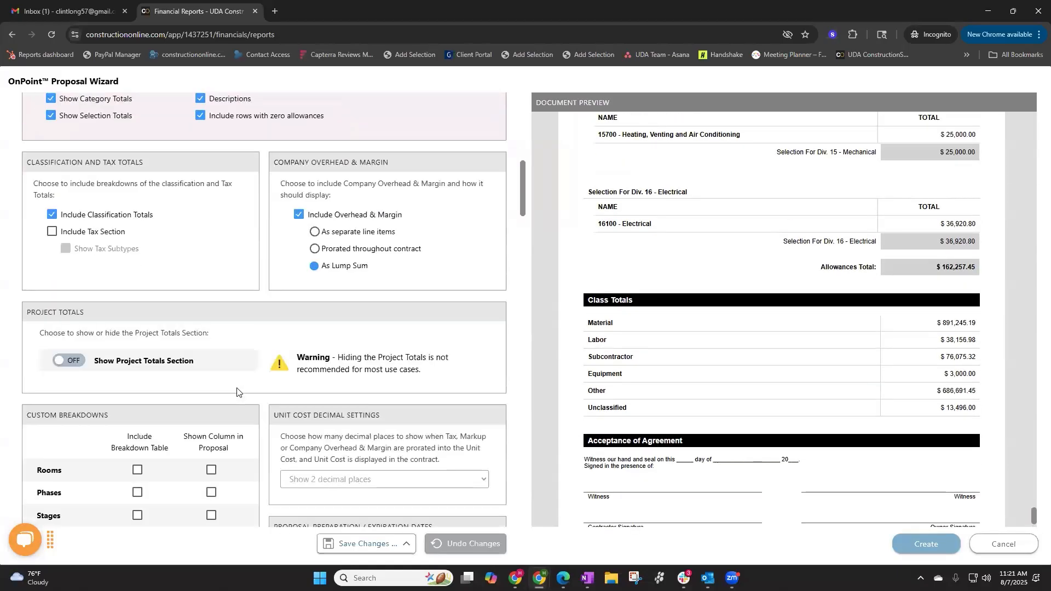
scroll(237, 391, "down", 6)
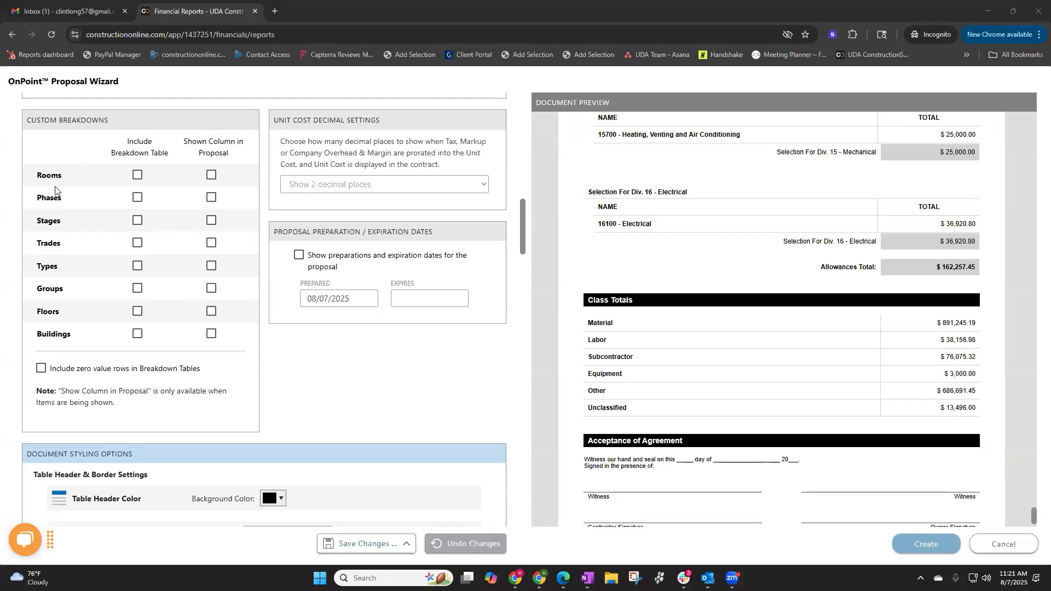
left_click(137, 176)
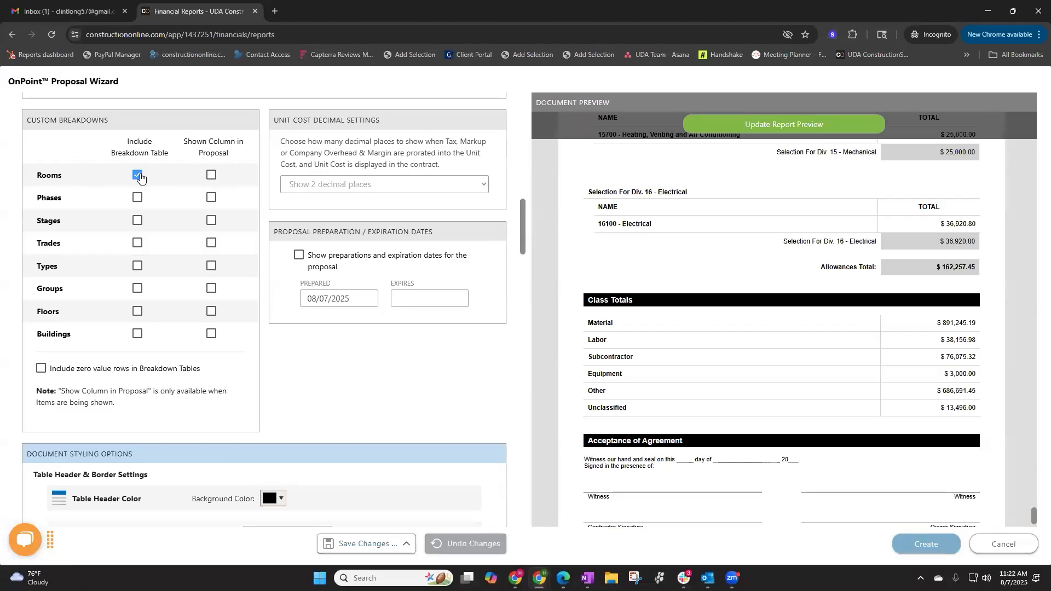
left_click(749, 127)
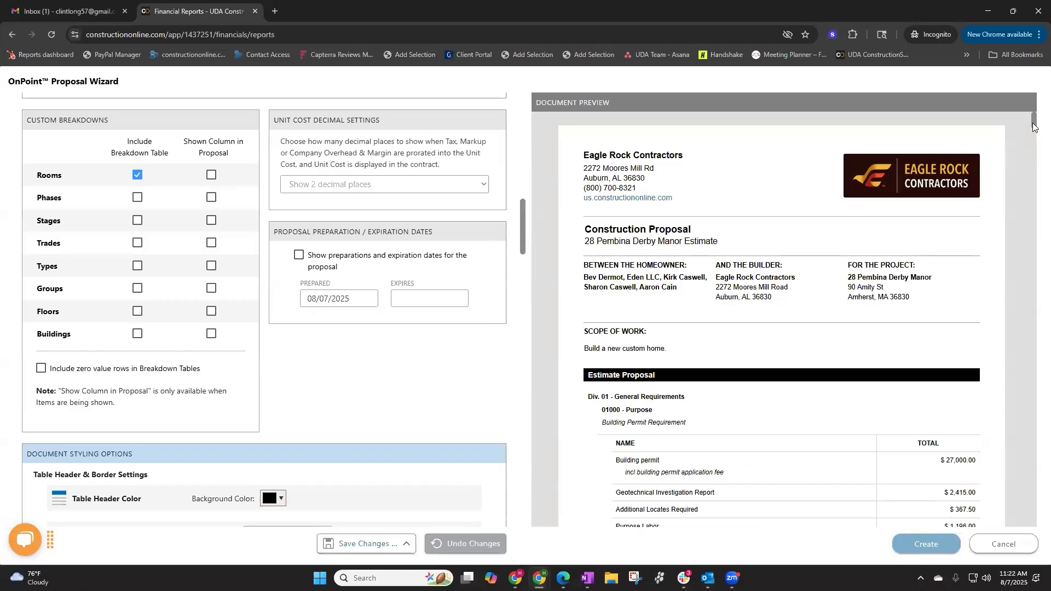
Look through the updated proposal preview for the rooms breakdown table, checking around the allowances and class totals
left_click_drag(1033, 128, 1001, 282)
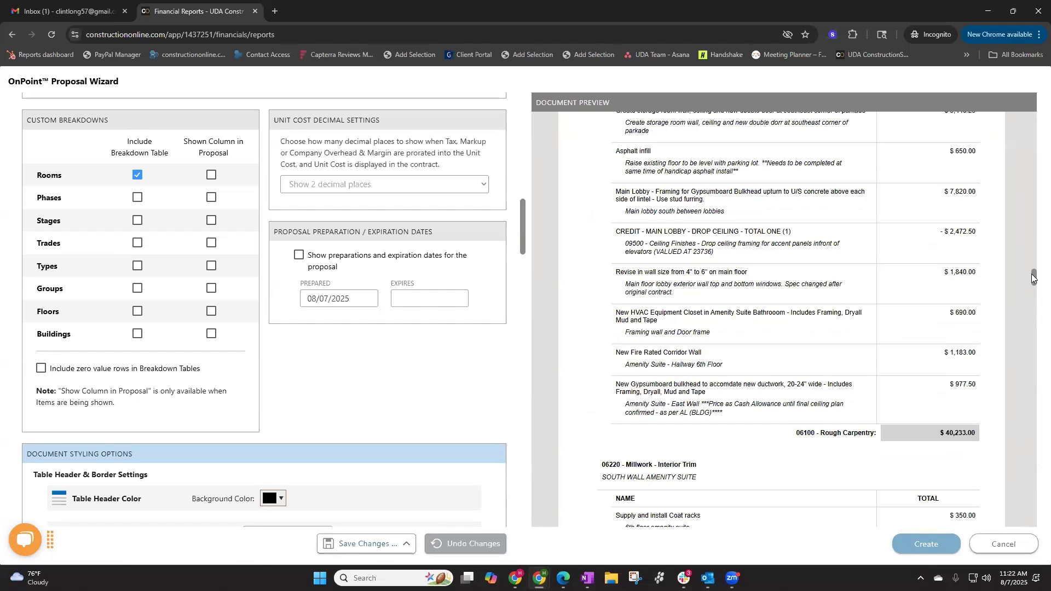
scroll(1032, 294, "down", 3)
left_click_drag(1032, 294, 955, 467)
scroll(756, 354, "up", 1)
scroll(754, 347, "down", 15)
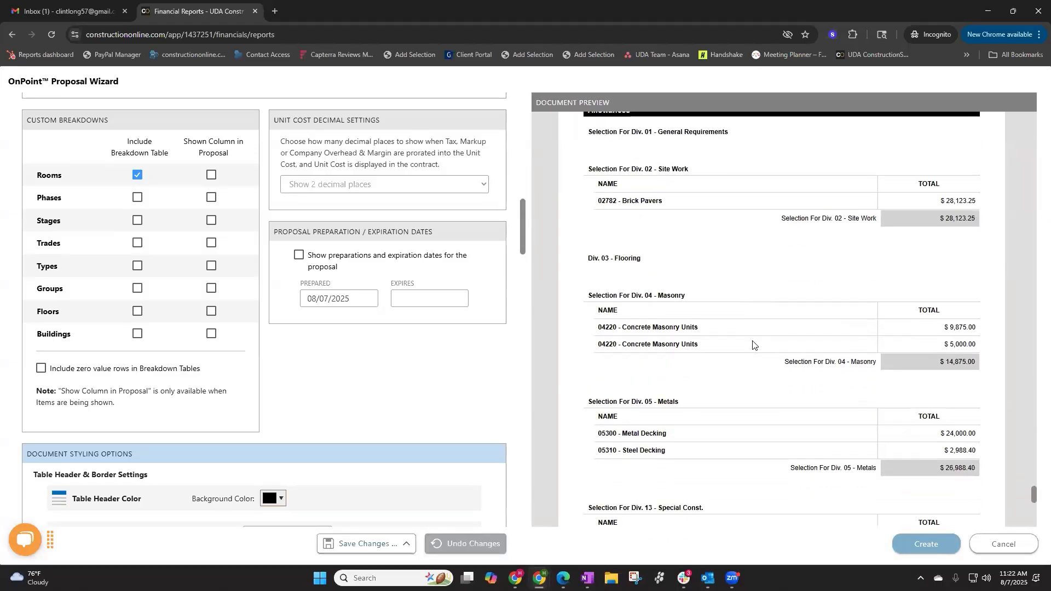
scroll(754, 341, "down", 4)
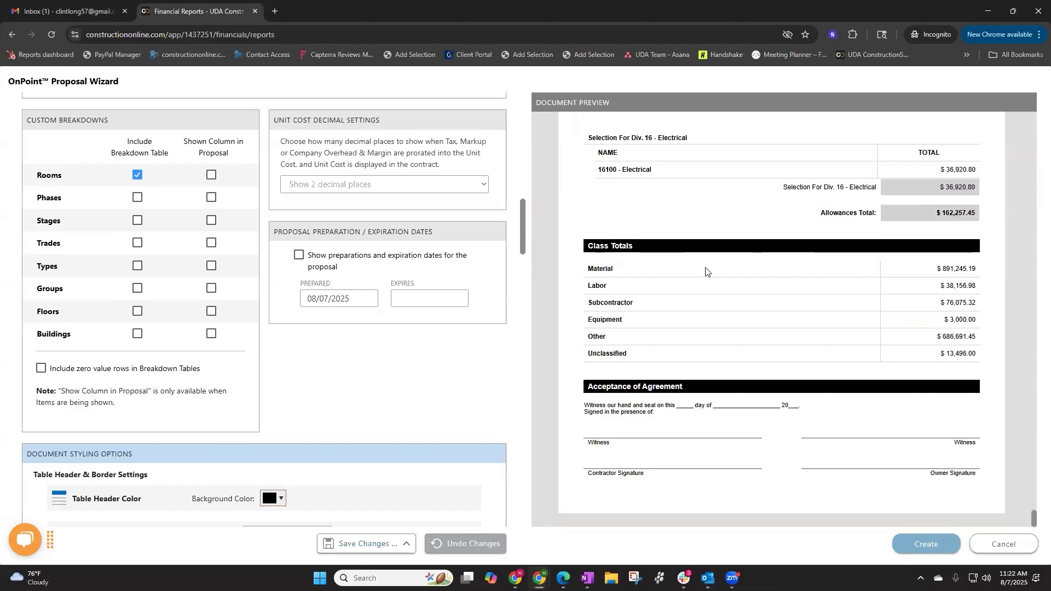
scroll(706, 273, "up", 12)
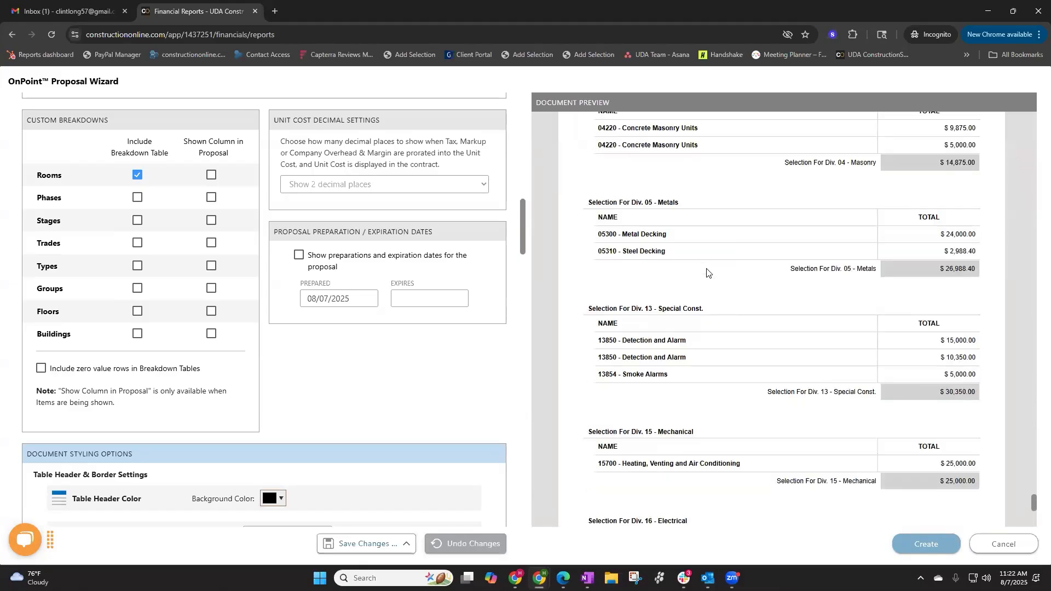
scroll(707, 272, "up", 3)
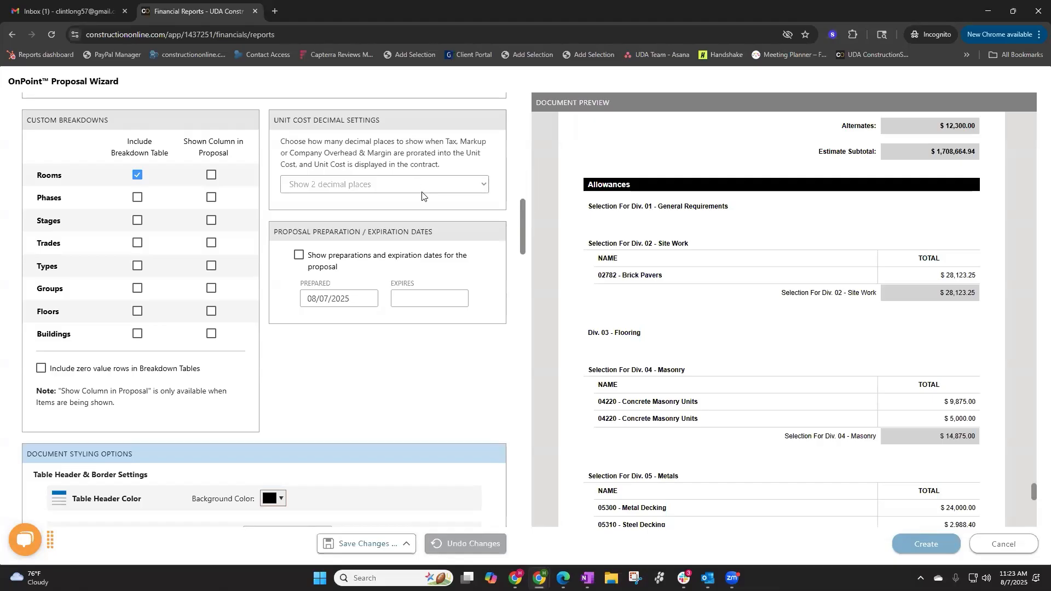
Show the preparation and expiration dates on the proposal, set the expiration date to 08/21/2025 and update the report preview
left_click_drag(1035, 486, 1034, 111)
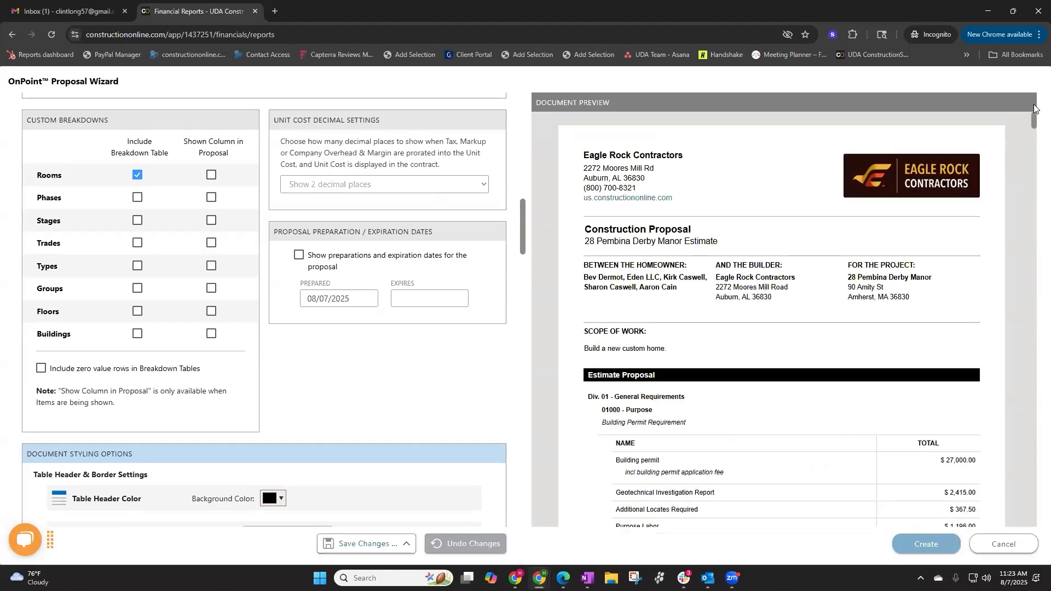
left_click(298, 255)
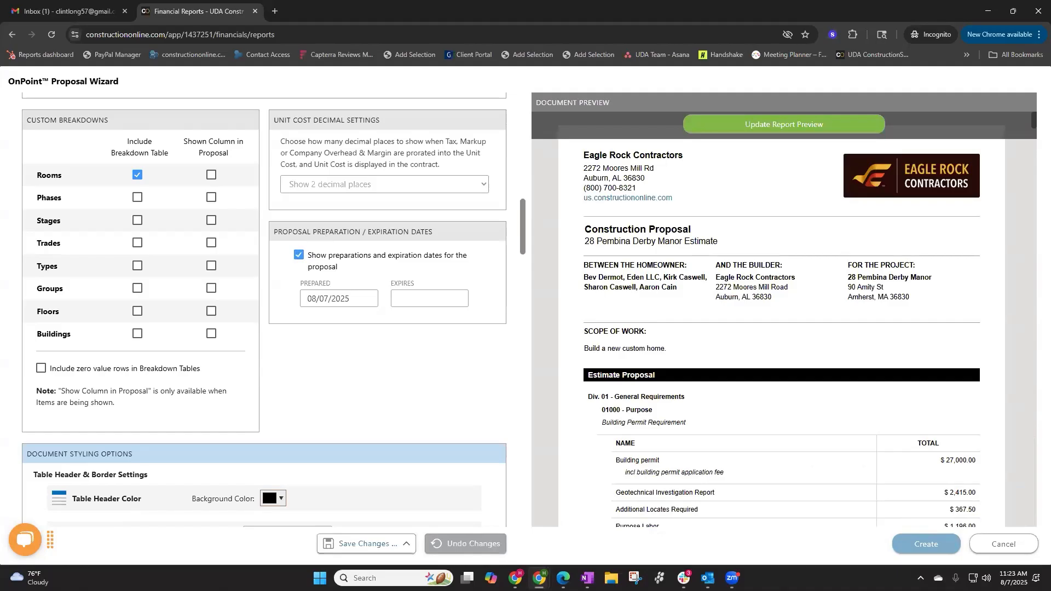
left_click(793, 127)
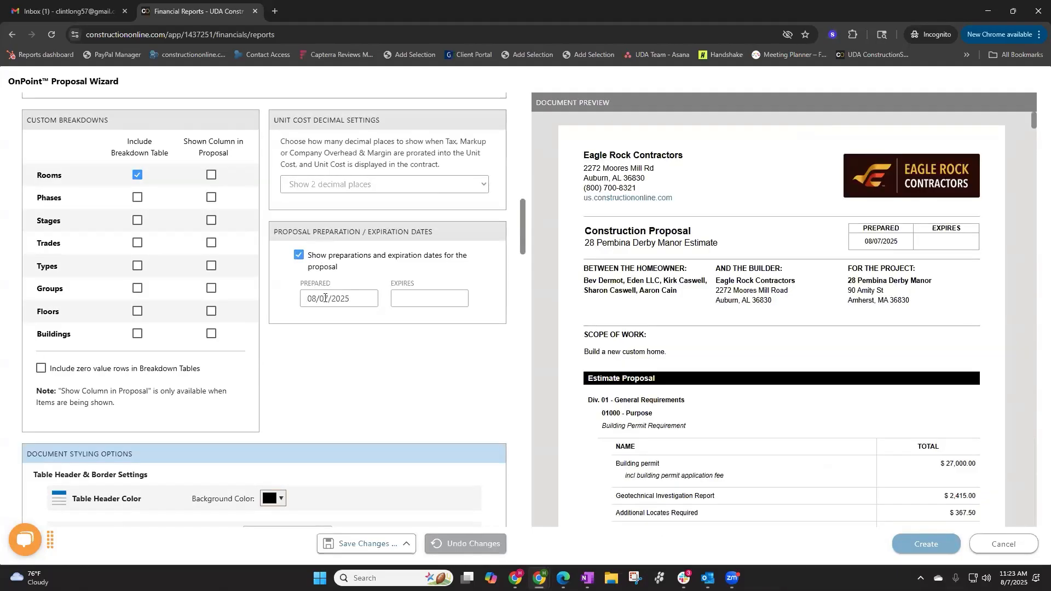
left_click(334, 296)
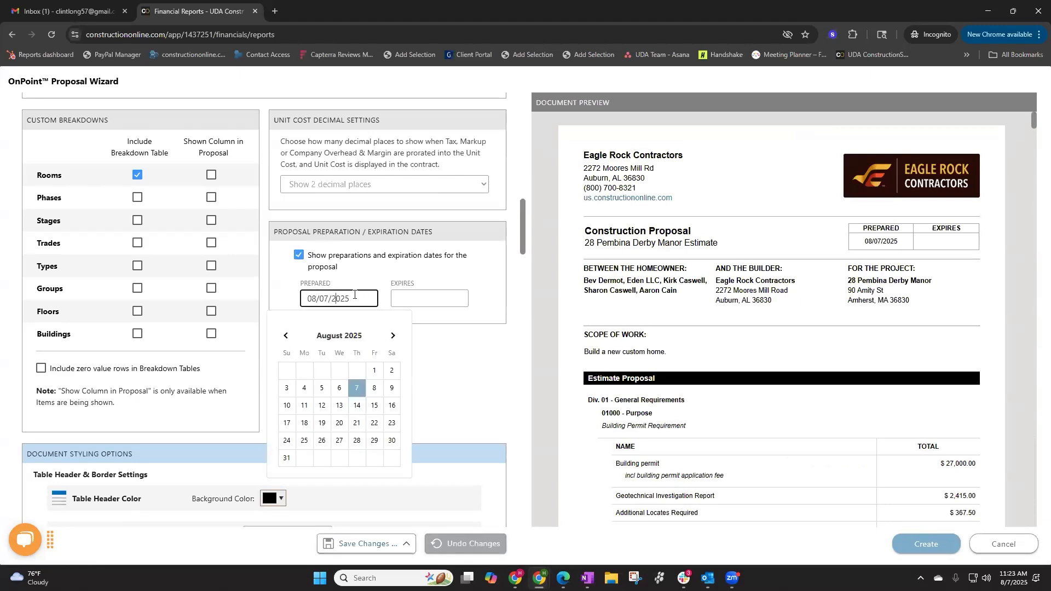
left_click(408, 300)
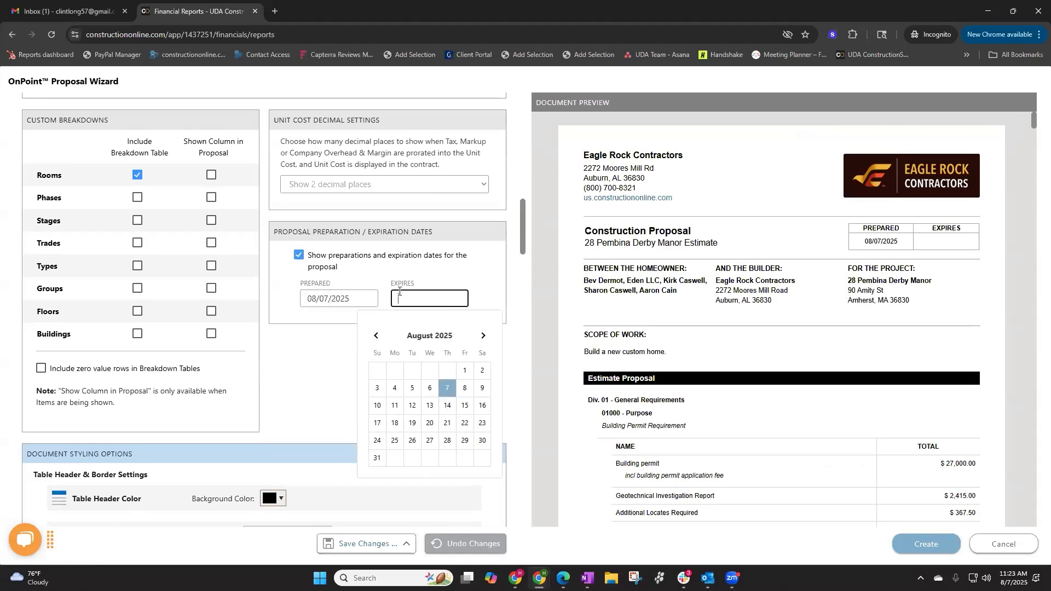
left_click(452, 430)
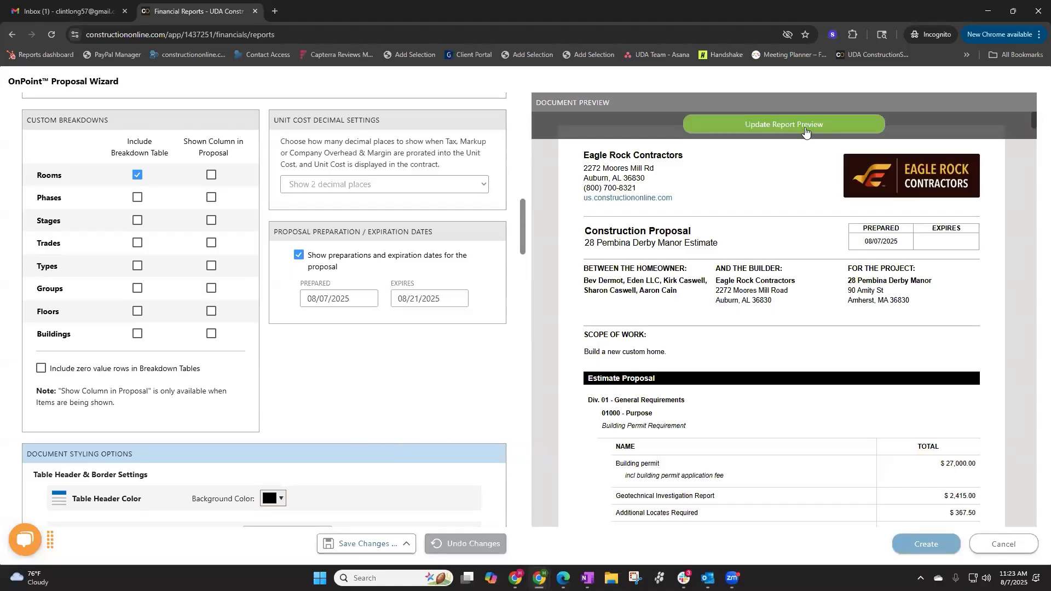
left_click(805, 128)
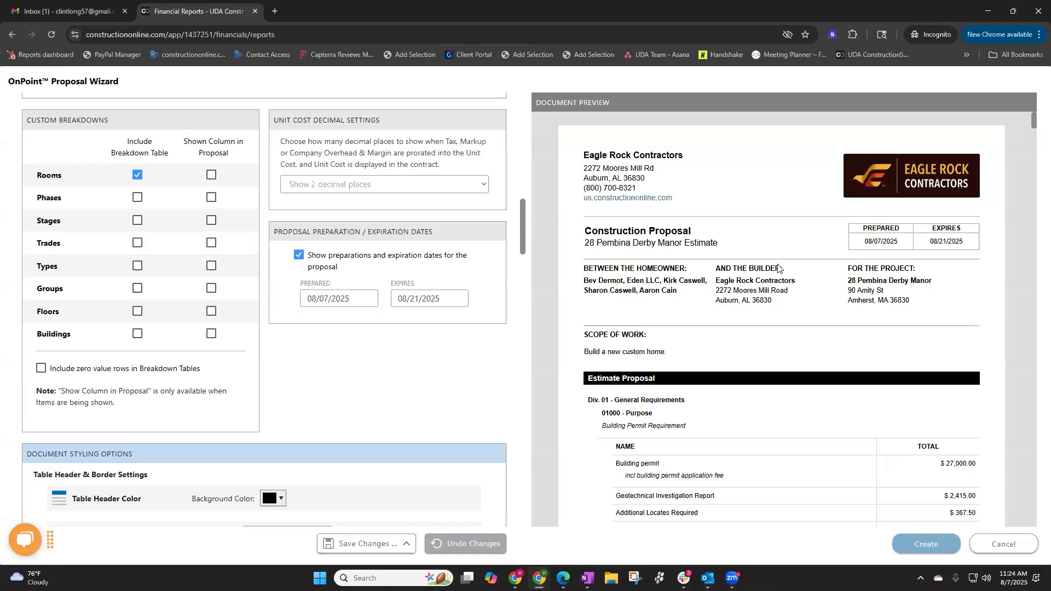
Set the table header background color in the document styling options to dark brown #463636 and compare it with the company logo
scroll(844, 258, "down", 3)
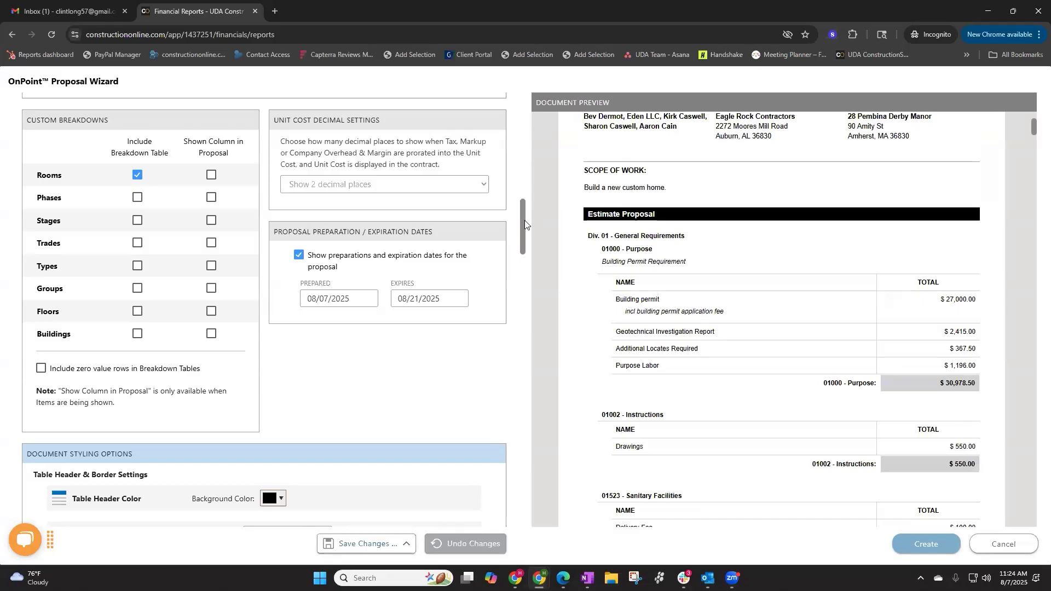
left_click_drag(525, 225, 520, 271)
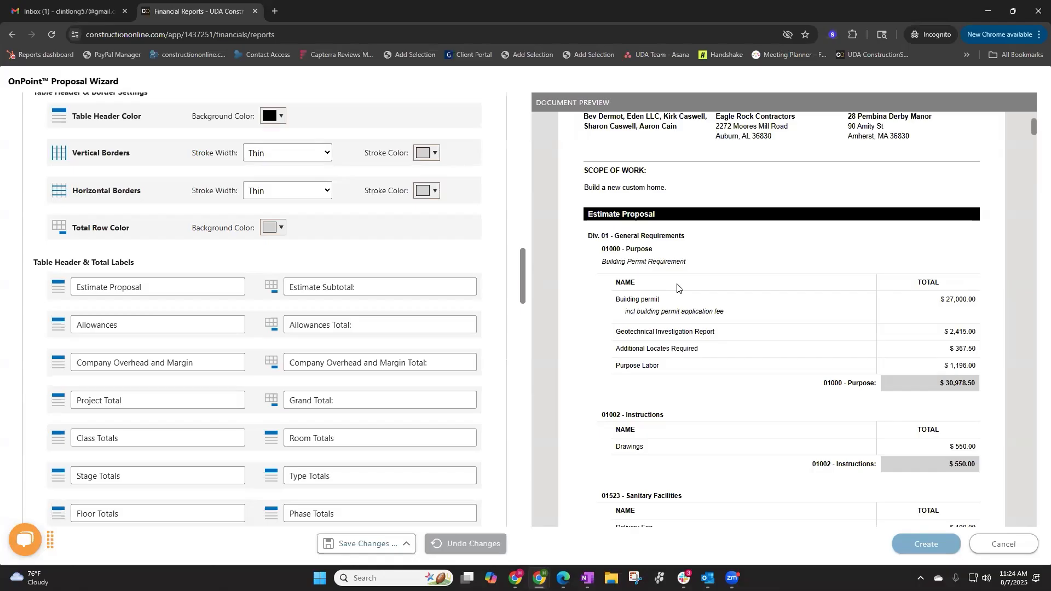
left_click(271, 118)
left_click_drag(387, 155, 383, 182)
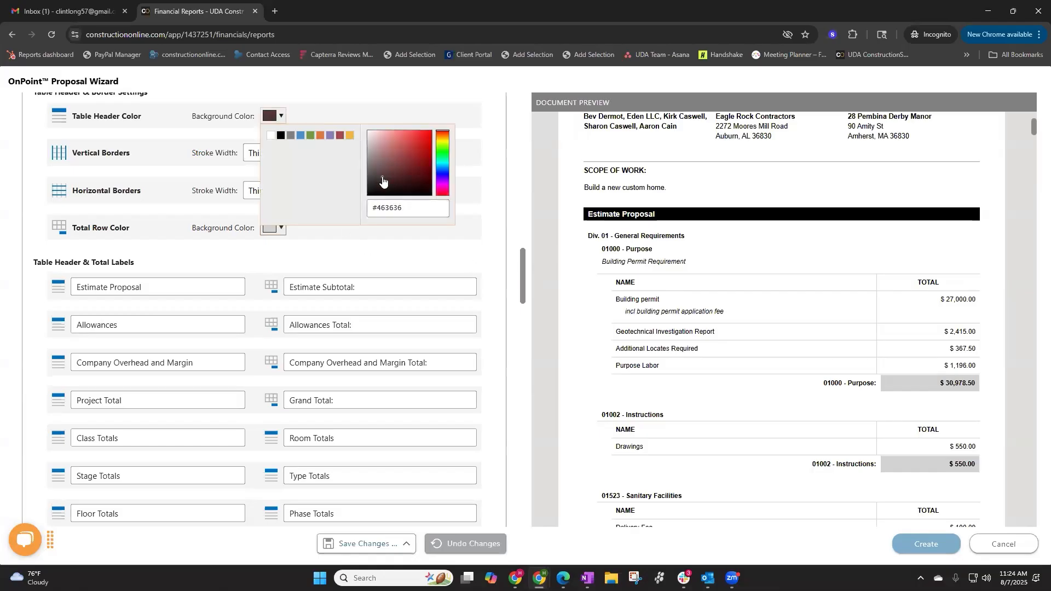
left_click(676, 224)
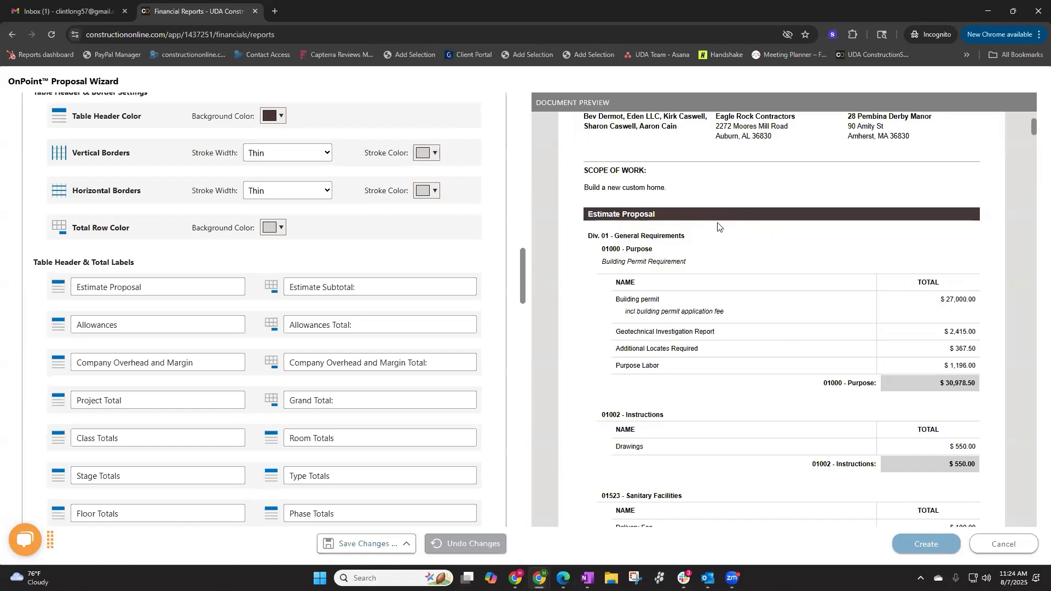
scroll(890, 206, "up", 3)
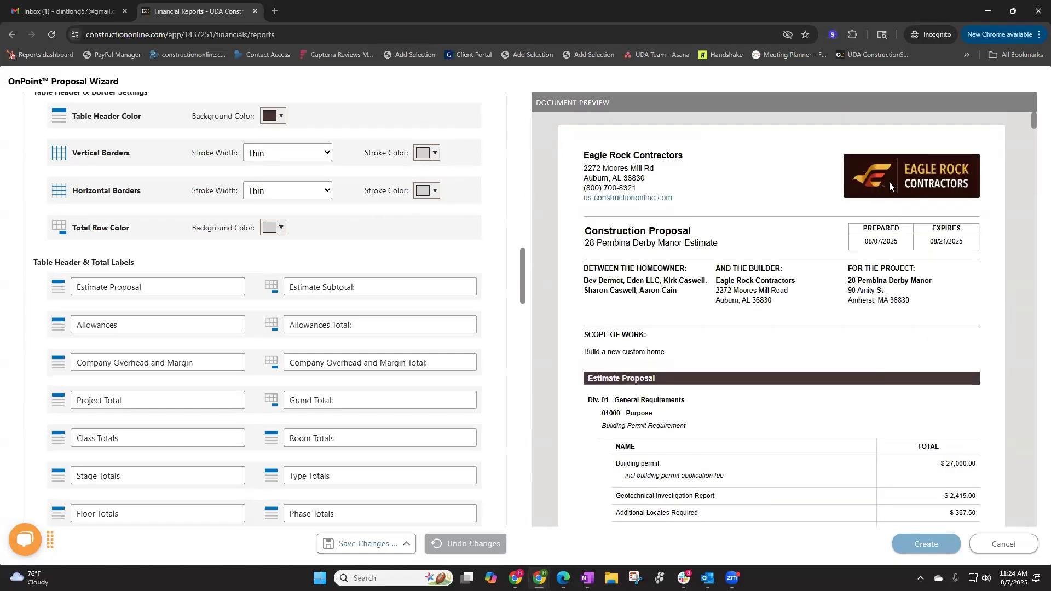
Set the stroke width of both the vertical and horizontal table borders to None and check the tables in the preview
left_click(264, 156)
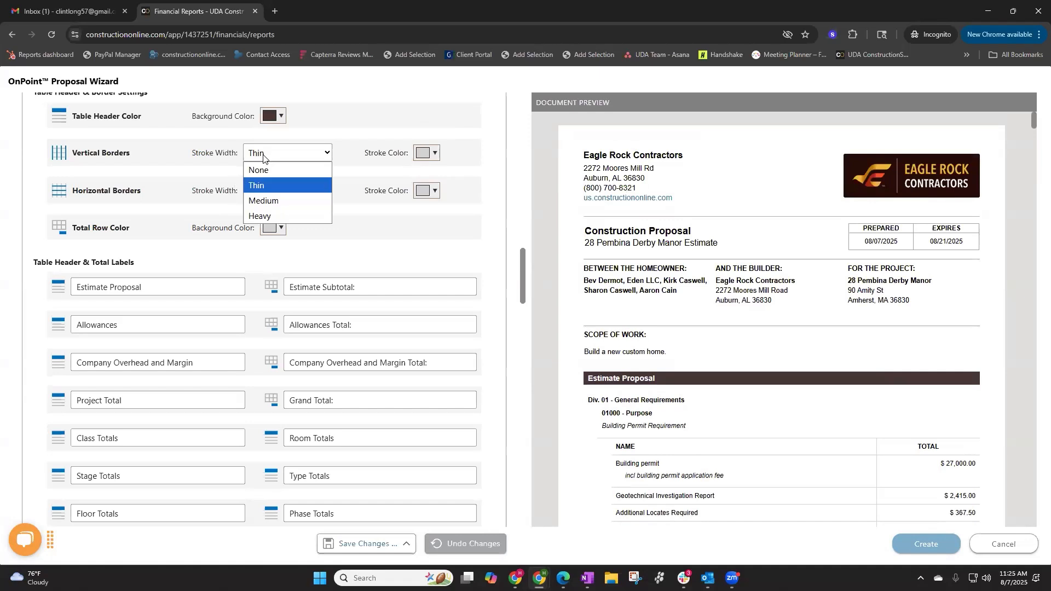
left_click(266, 166)
left_click(274, 189)
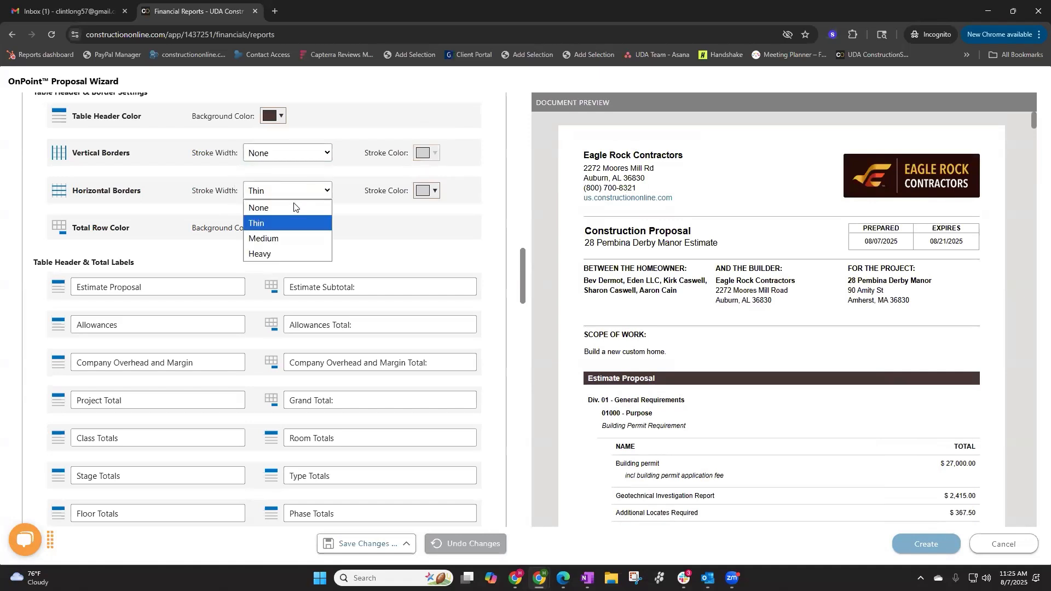
left_click(266, 206)
scroll(855, 317, "down", 3)
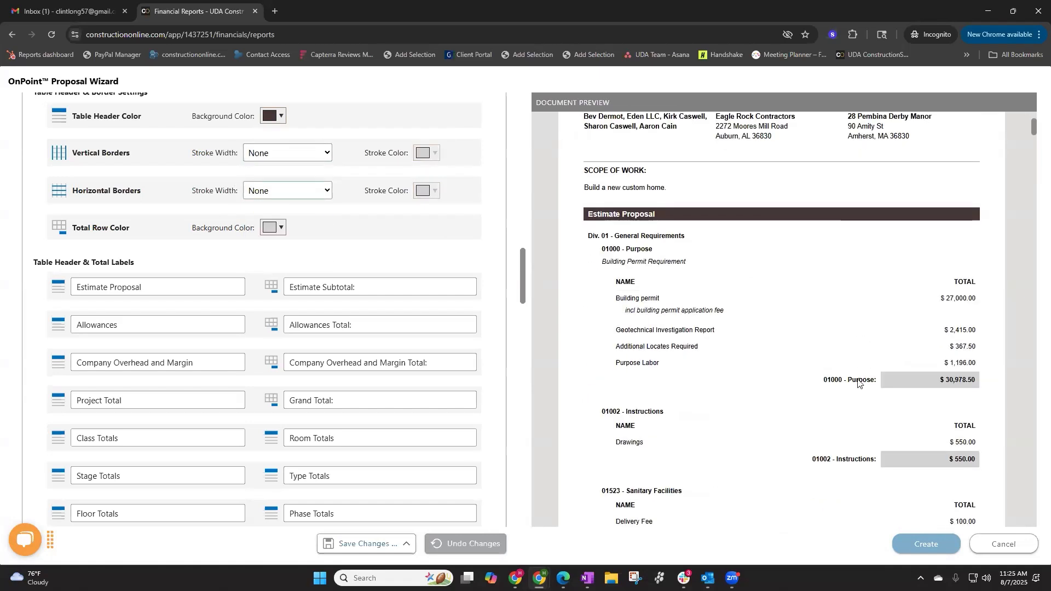
Set the vertical border stroke width to Heavy and check the tables in the preview
left_click(299, 153)
left_click(291, 216)
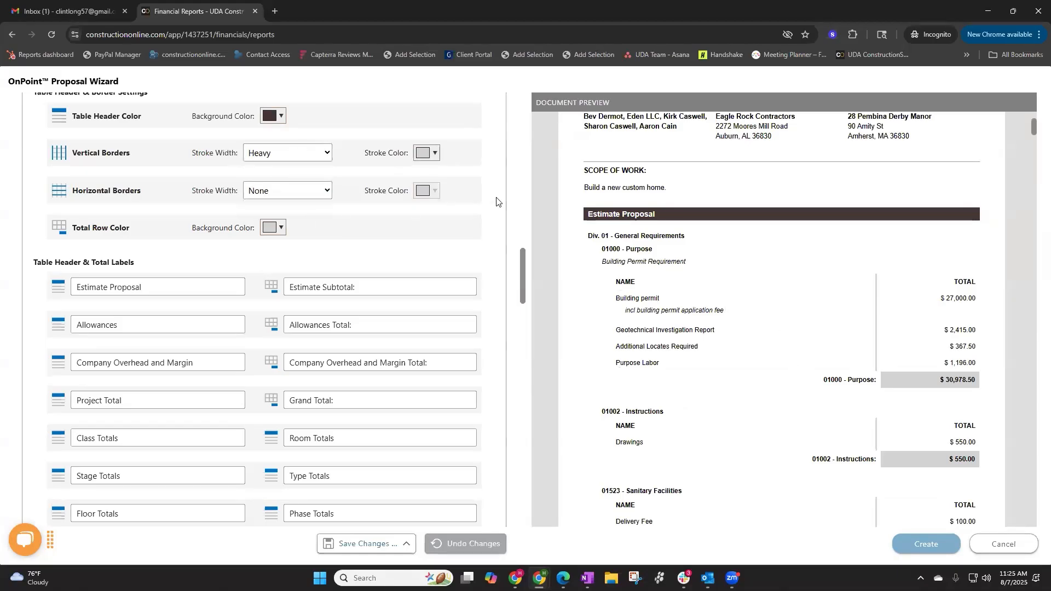
scroll(686, 273, "down", 1)
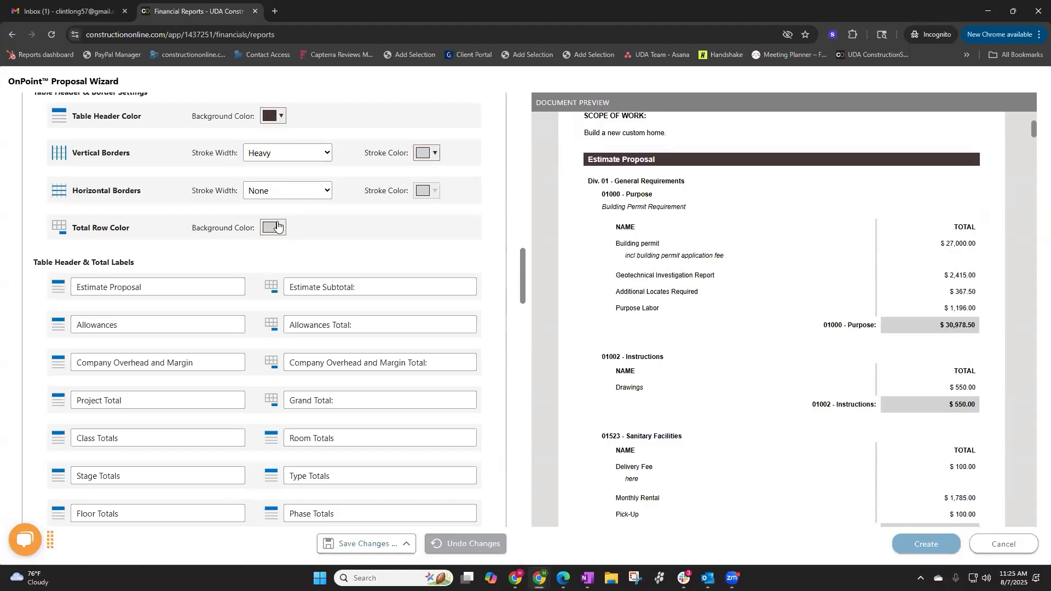
scroll(271, 226, "down", 2)
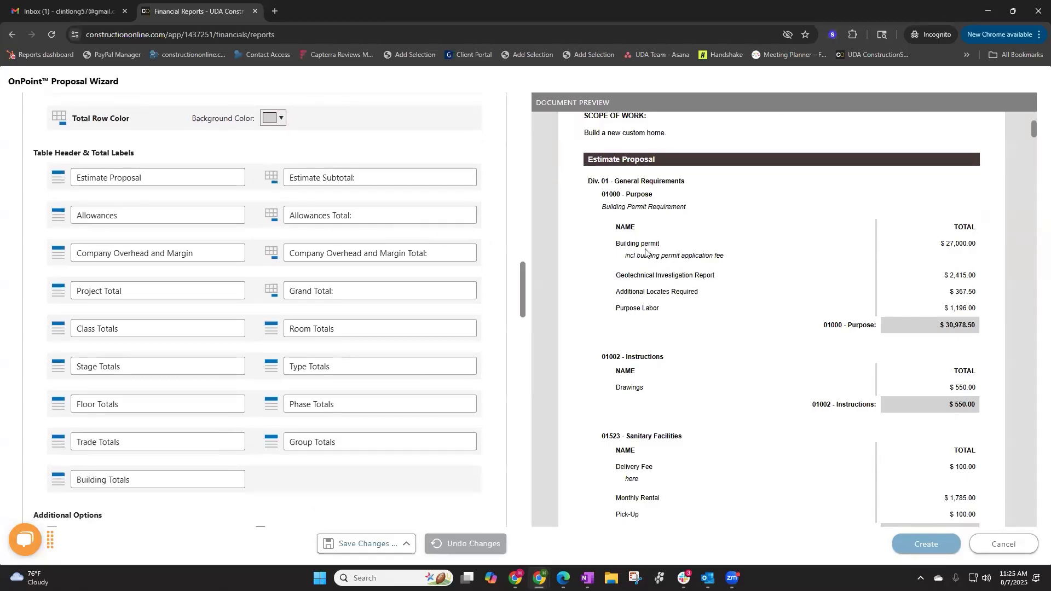
scroll(452, 183, "up", 2)
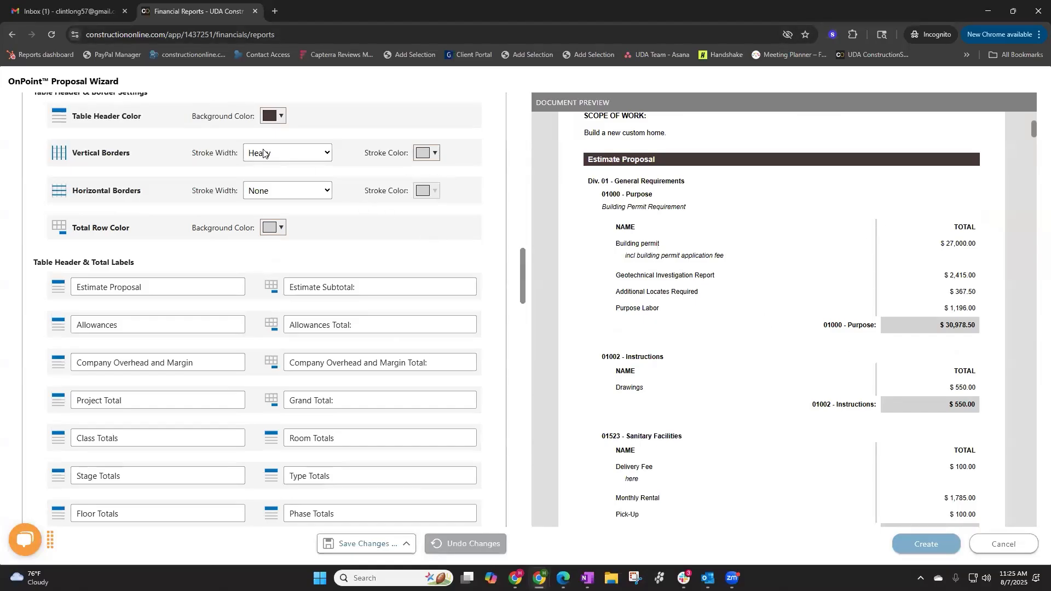
Set the stroke width of the vertical and horizontal table borders back to Thin
left_click(300, 159)
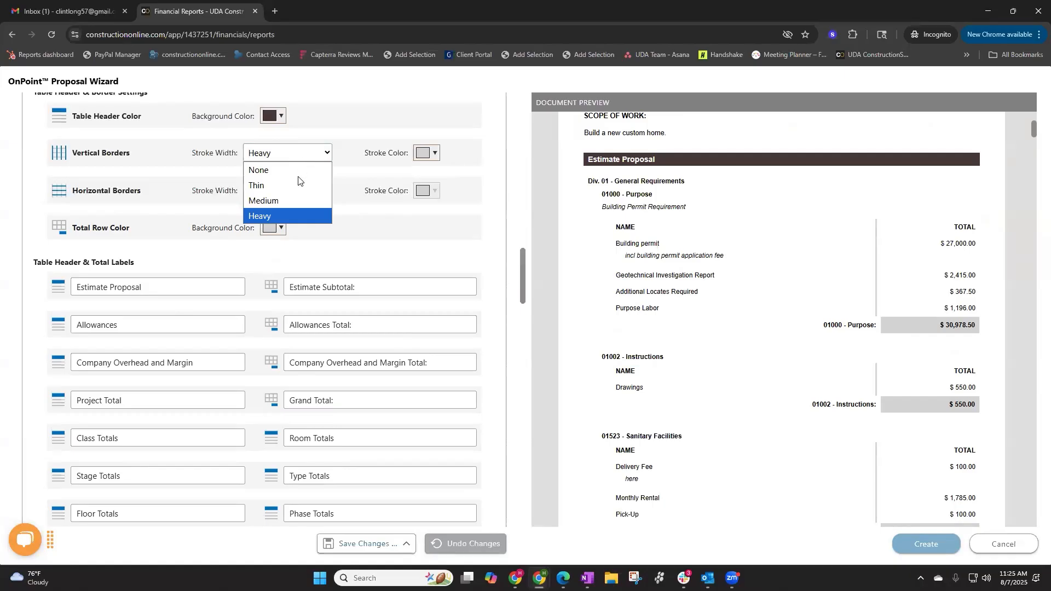
left_click(303, 173)
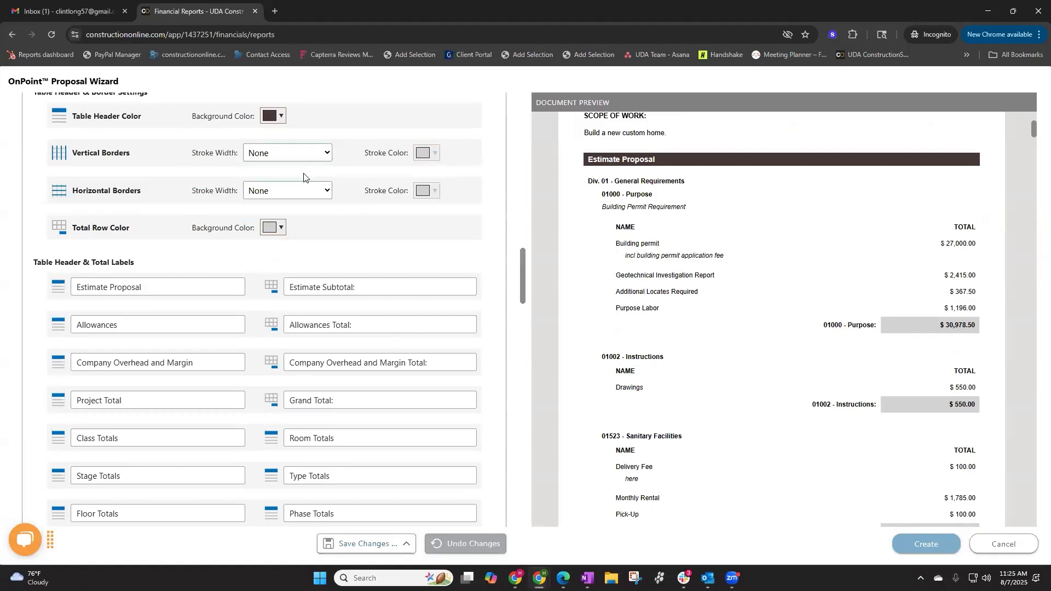
left_click(304, 158)
left_click(297, 185)
left_click(299, 196)
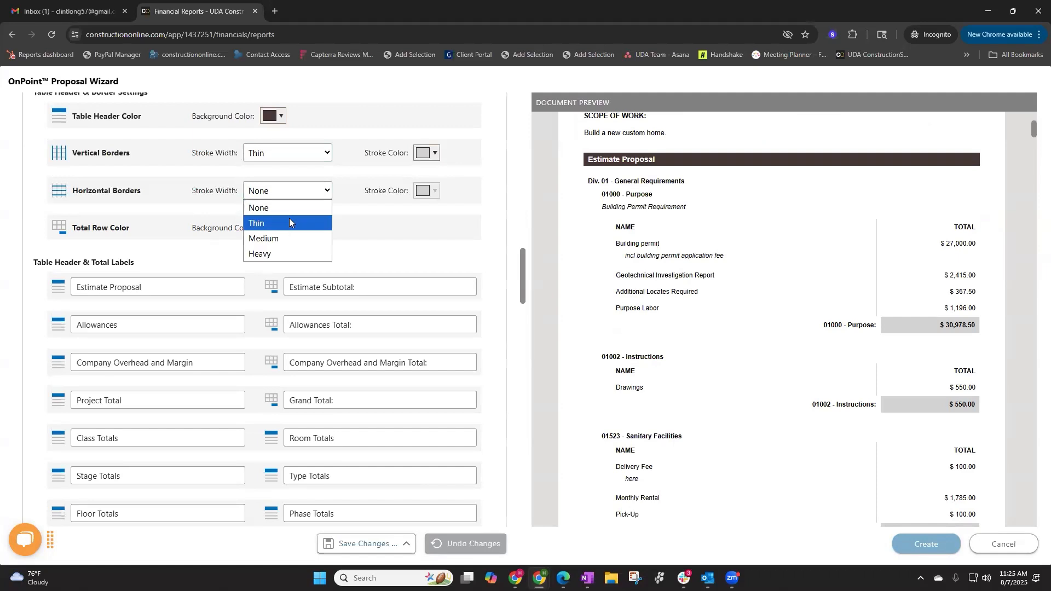
left_click(289, 218)
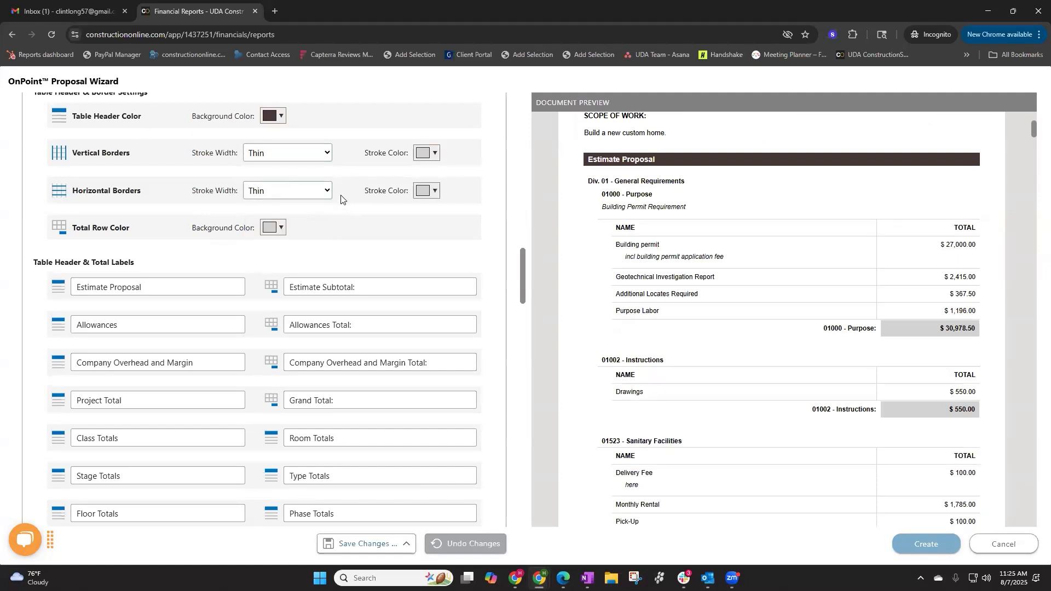
Change the table header background color to the yellow-orange preset #f3b63f and check it in the preview
left_click(285, 121)
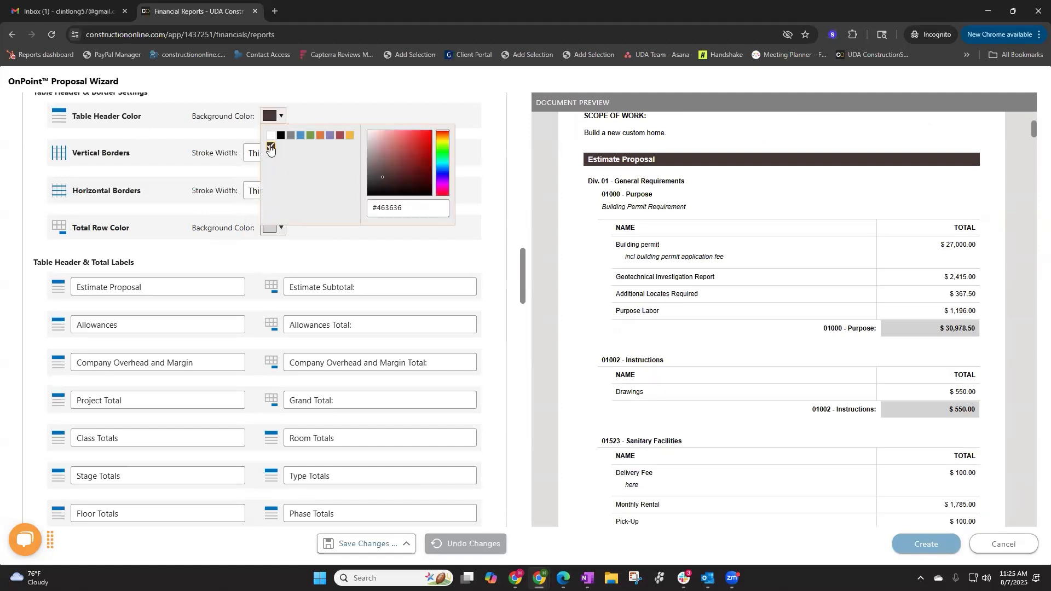
left_click(350, 137)
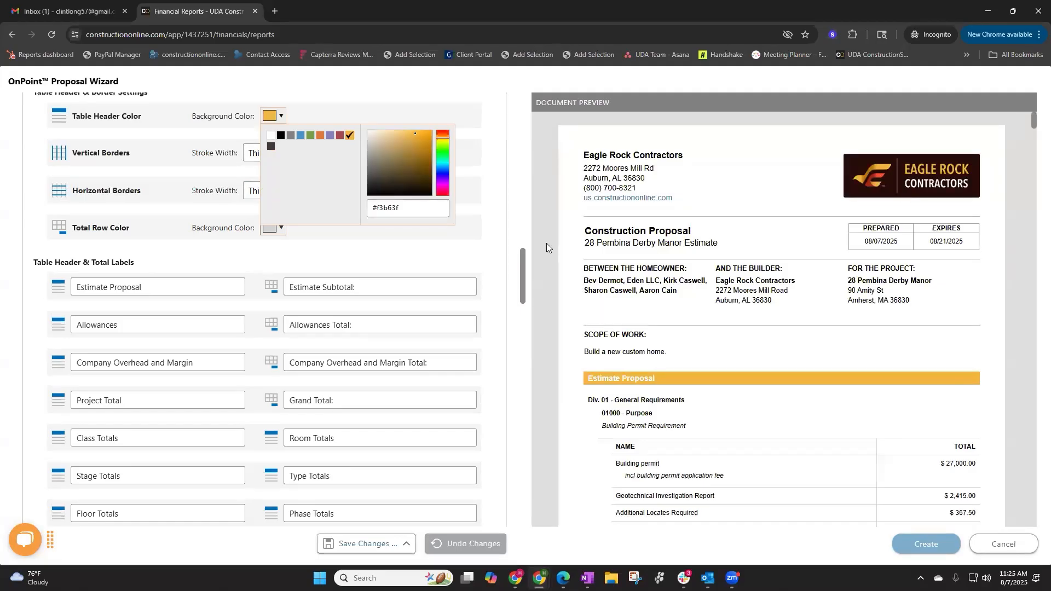
scroll(694, 356, "down", 3)
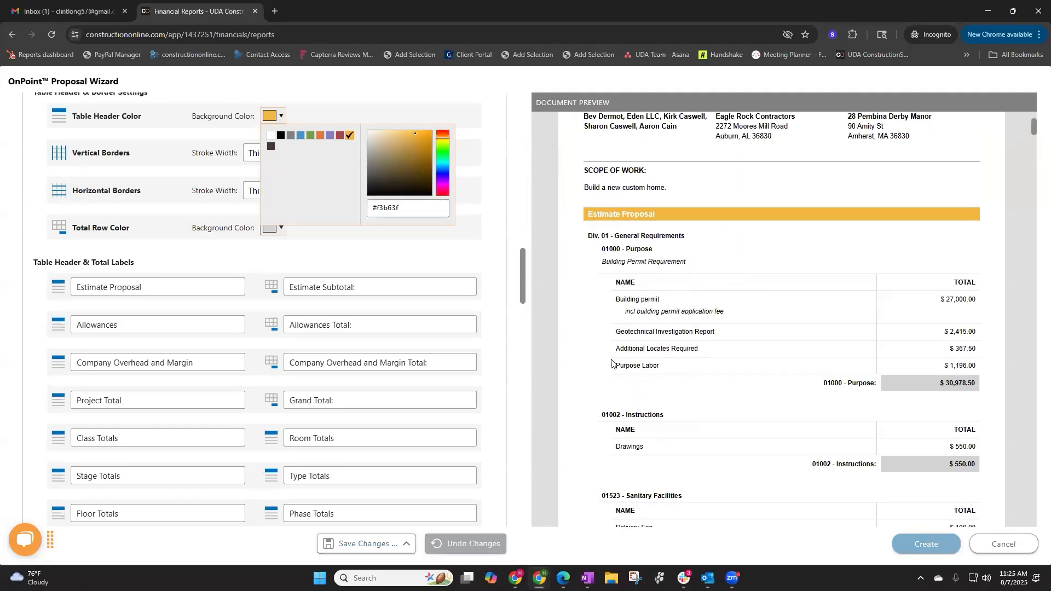
left_click(327, 254)
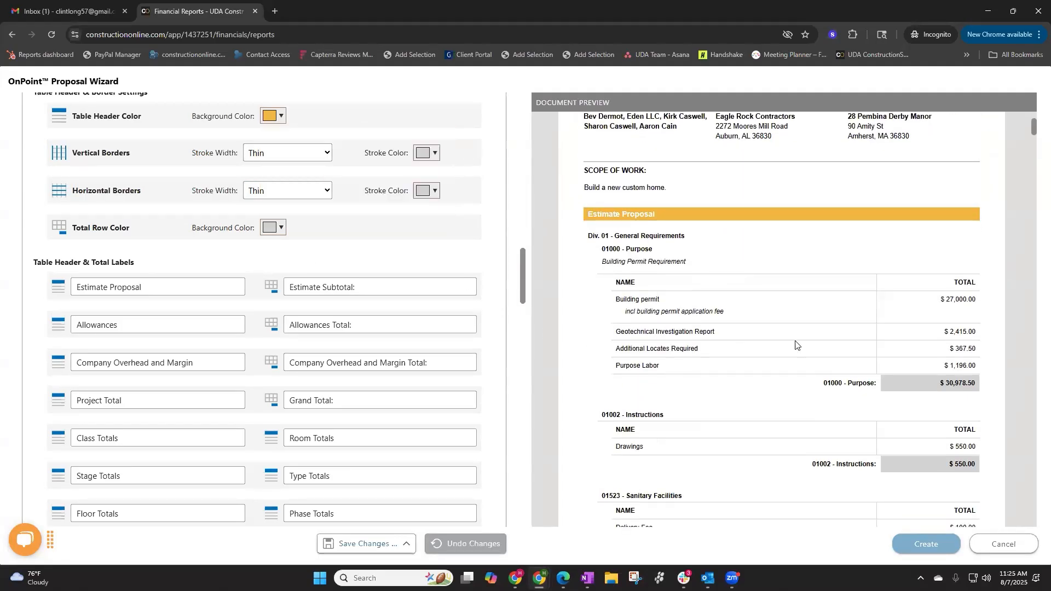
Set the total row background color to the light orange preset #fce3b2 and check the total rows in the preview
left_click(276, 228)
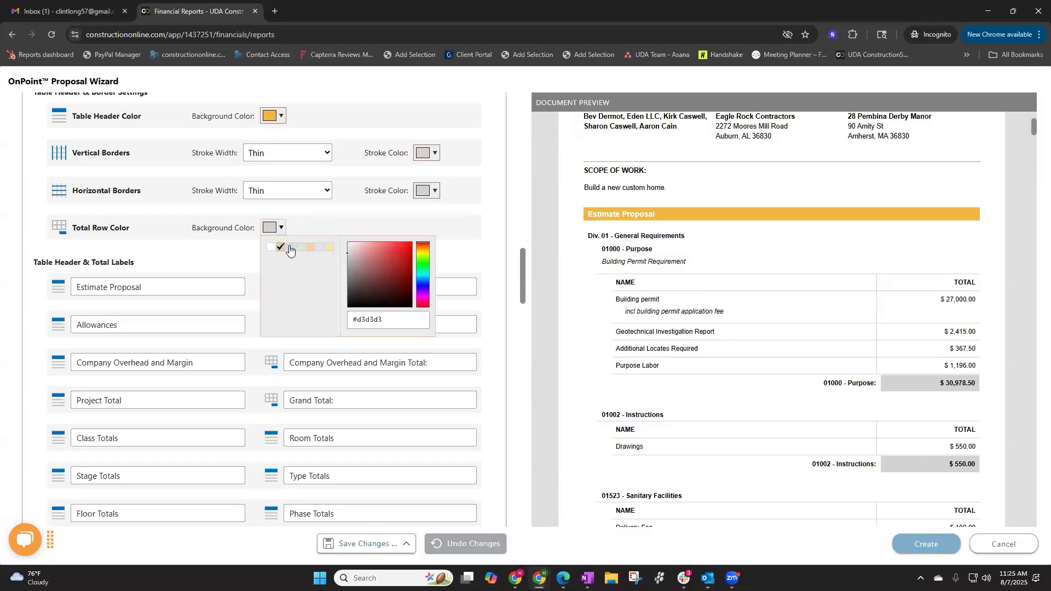
left_click(330, 249)
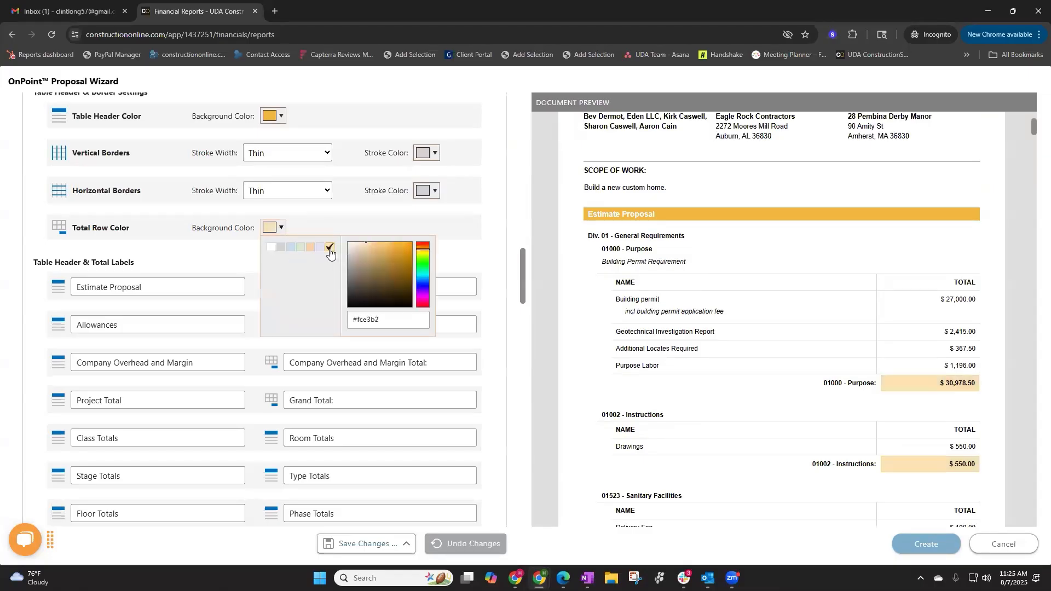
left_click(343, 221)
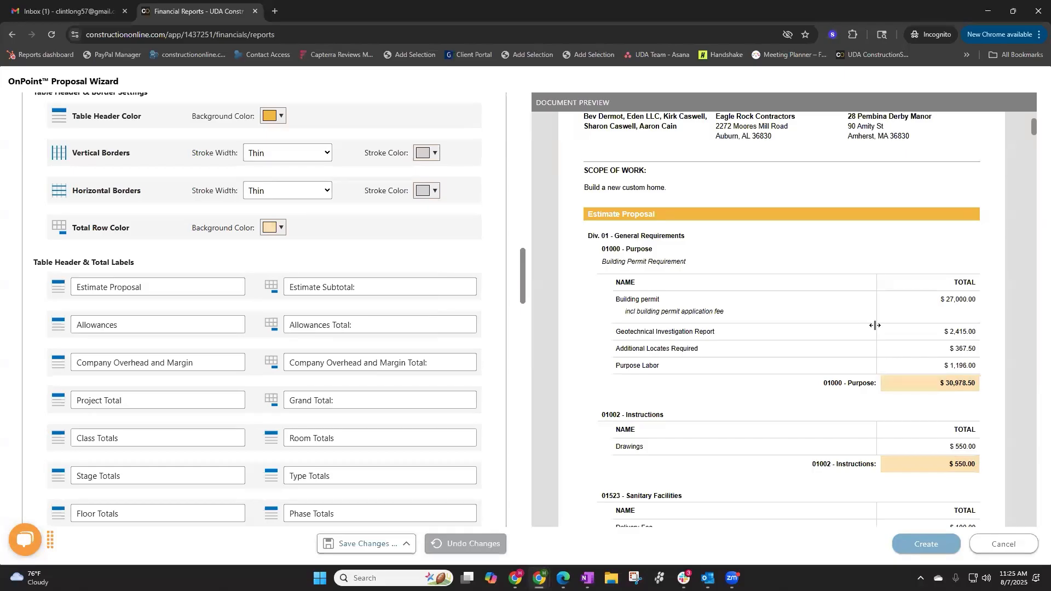
scroll(874, 325, "up", 2)
scroll(874, 325, "down", 4)
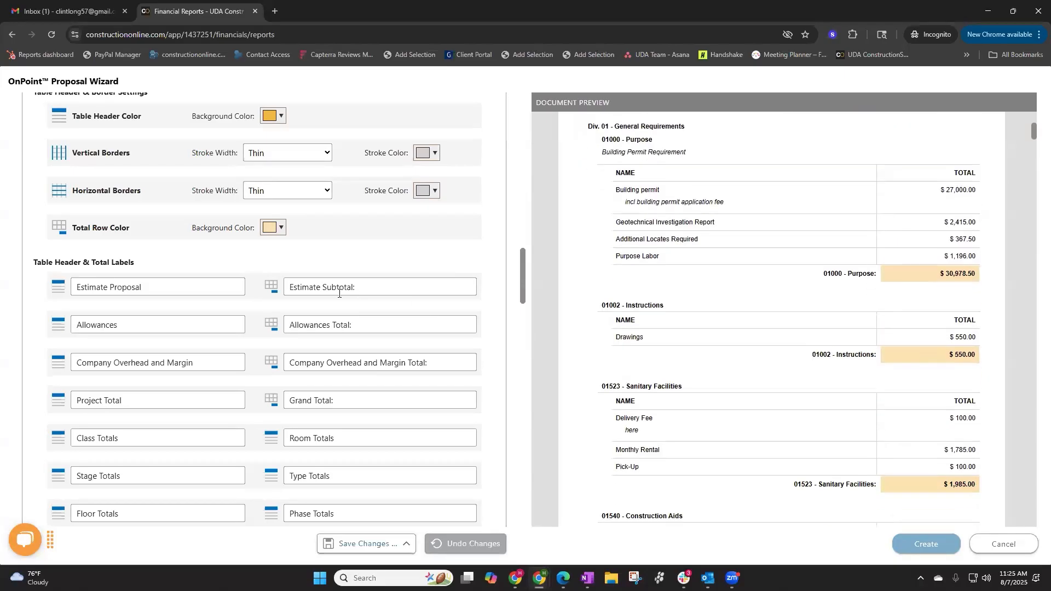
scroll(670, 345, "up", 2)
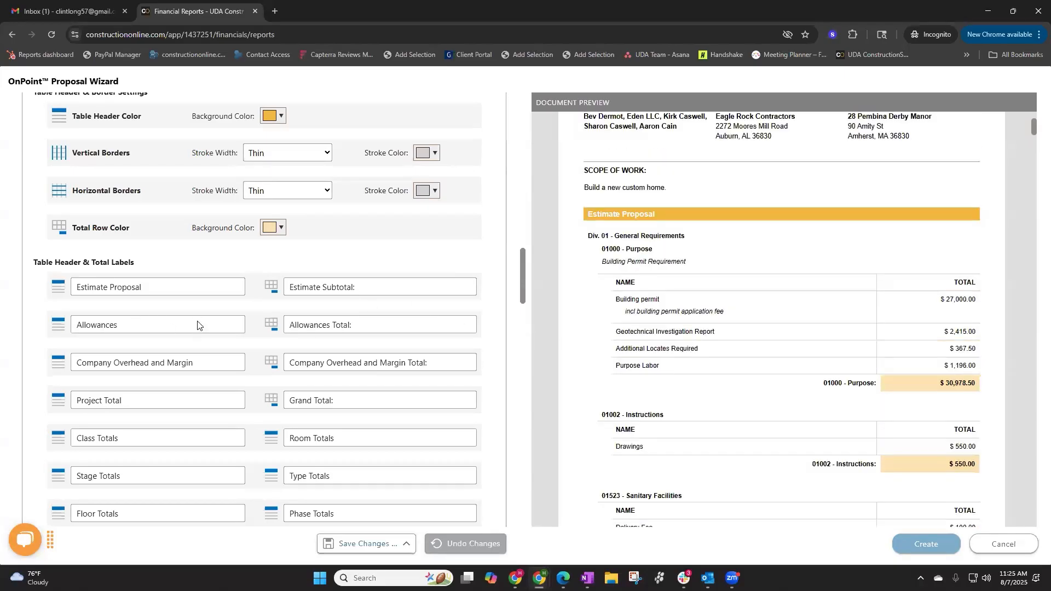
Shorten the Estimate Proposal table header label to "Estimate" and update the report preview
scroll(199, 326, "down", 1)
scroll(147, 208, "down", 1)
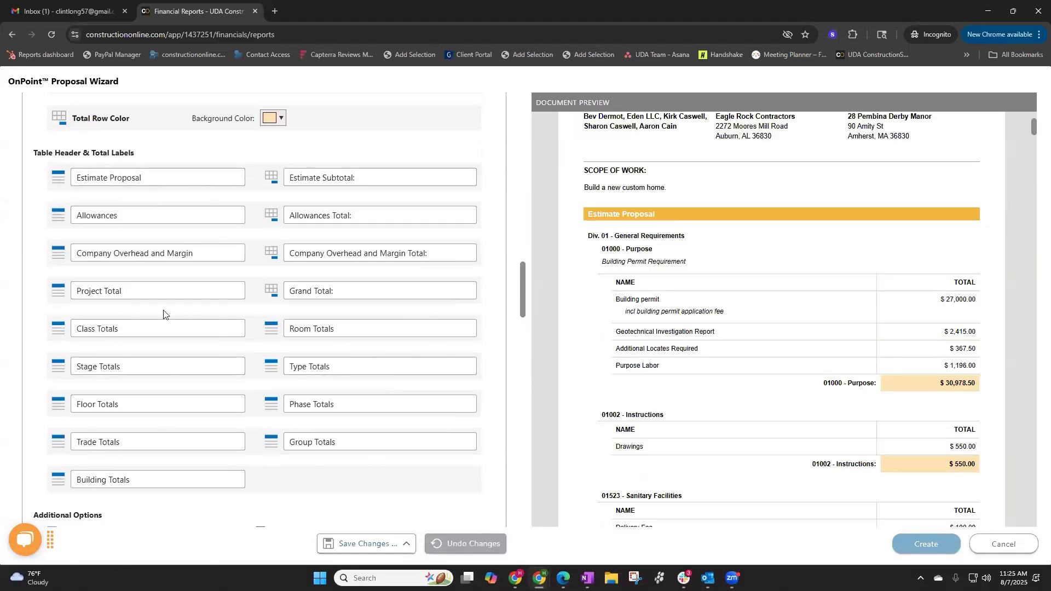
scroll(160, 302, "down", 1)
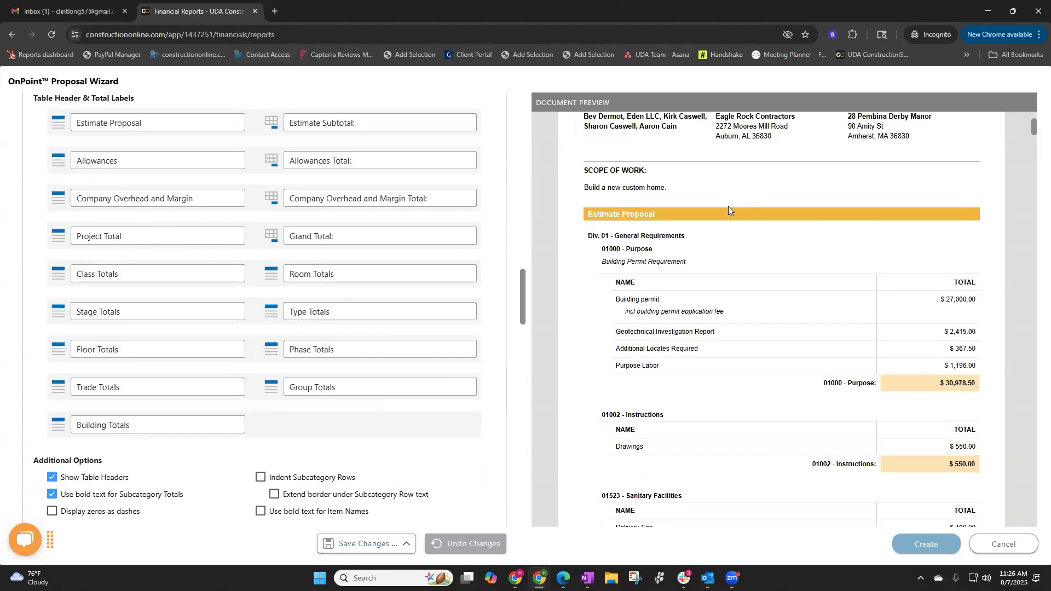
left_click(141, 122)
left_click_drag(107, 123, 163, 127)
key("BackSpace")
left_click(703, 361)
left_click(803, 125)
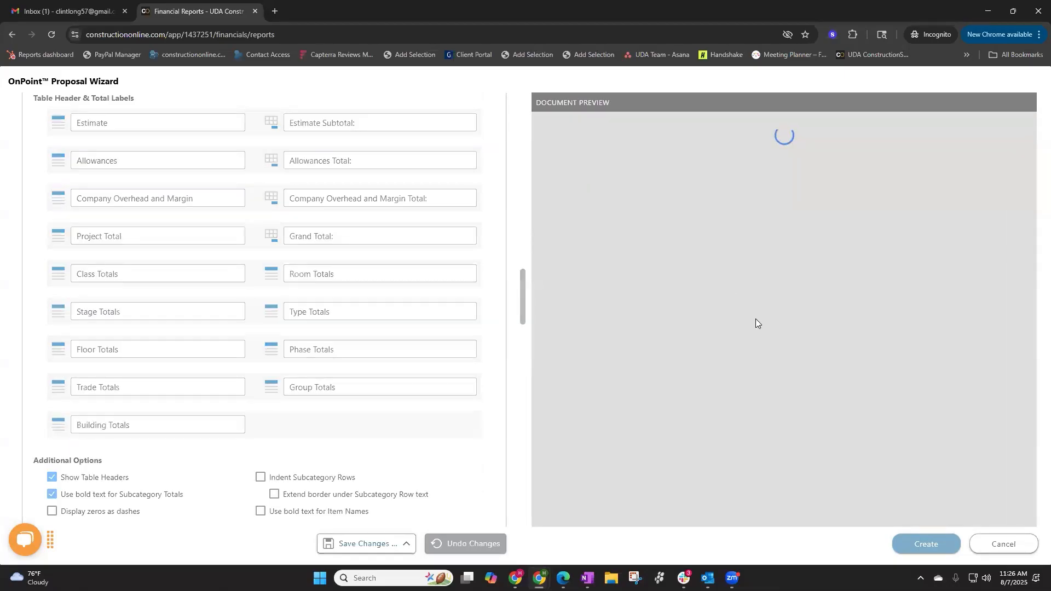
Look through the updated proposal preview down to the estimate subtotal and the start of the allowances
scroll(756, 317, "down", 3)
scroll(720, 310, "down", 2)
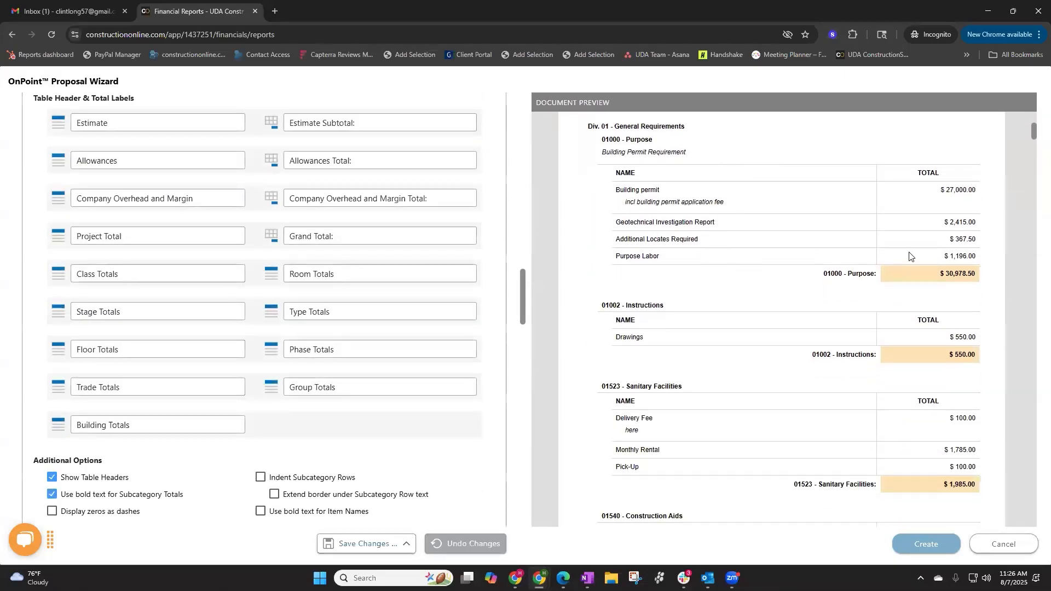
scroll(877, 281, "down", 8)
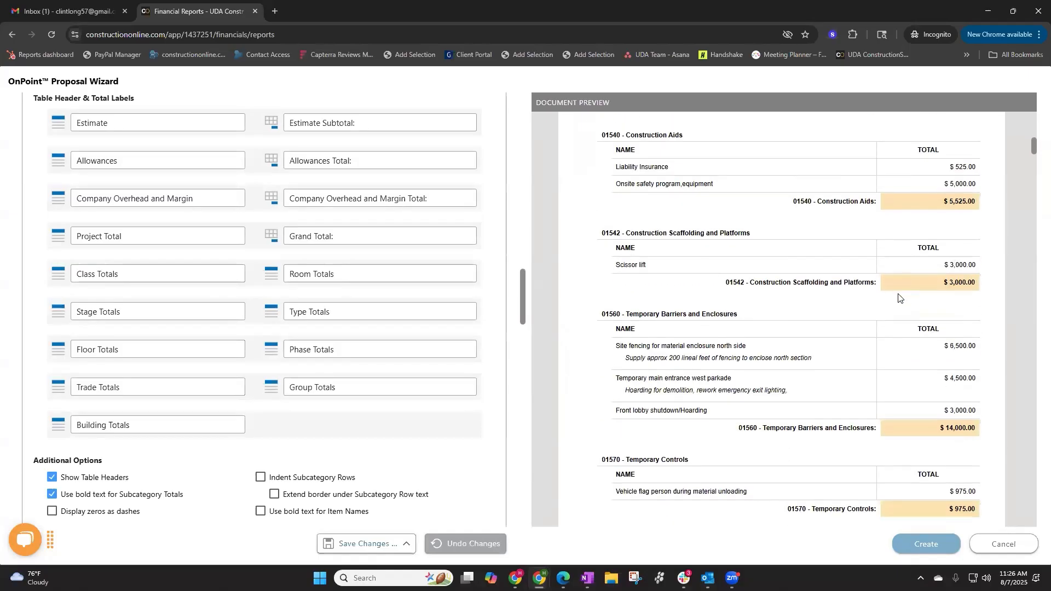
scroll(899, 299, "down", 7)
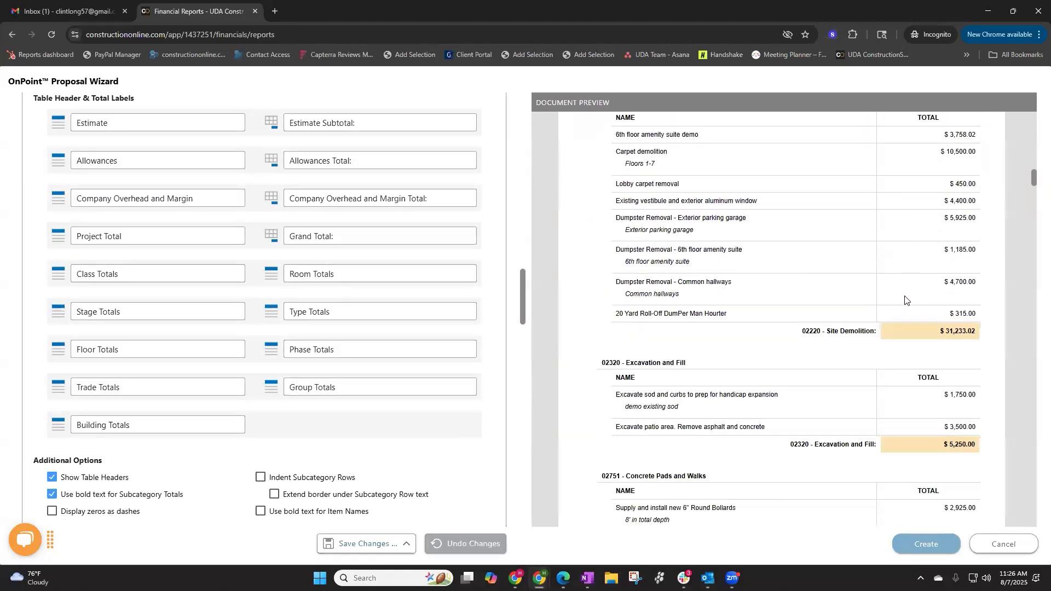
scroll(896, 298, "up", 3)
scroll(897, 300, "down", 15)
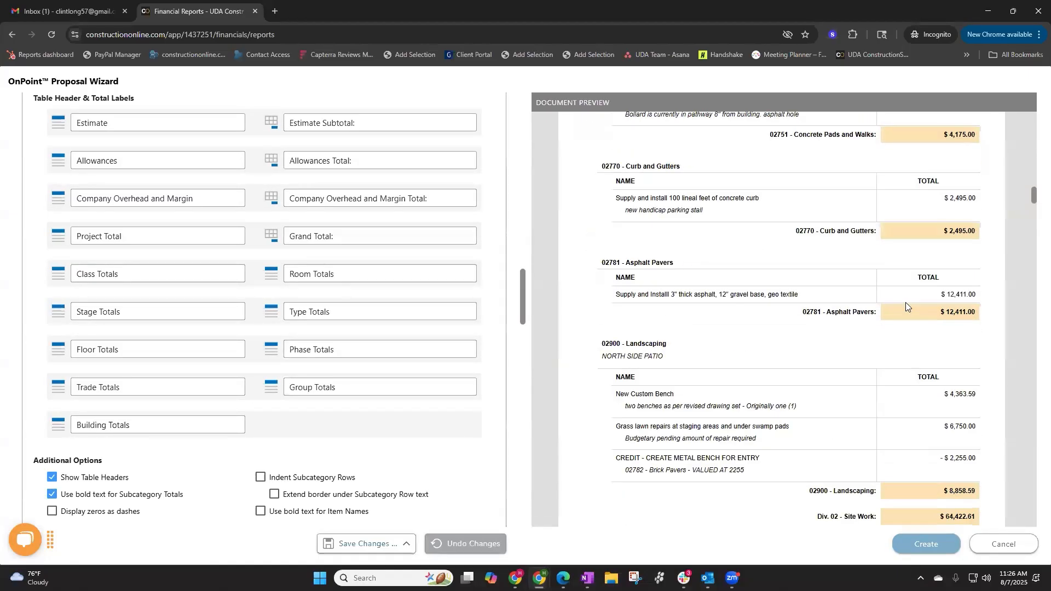
scroll(907, 313, "down", 20)
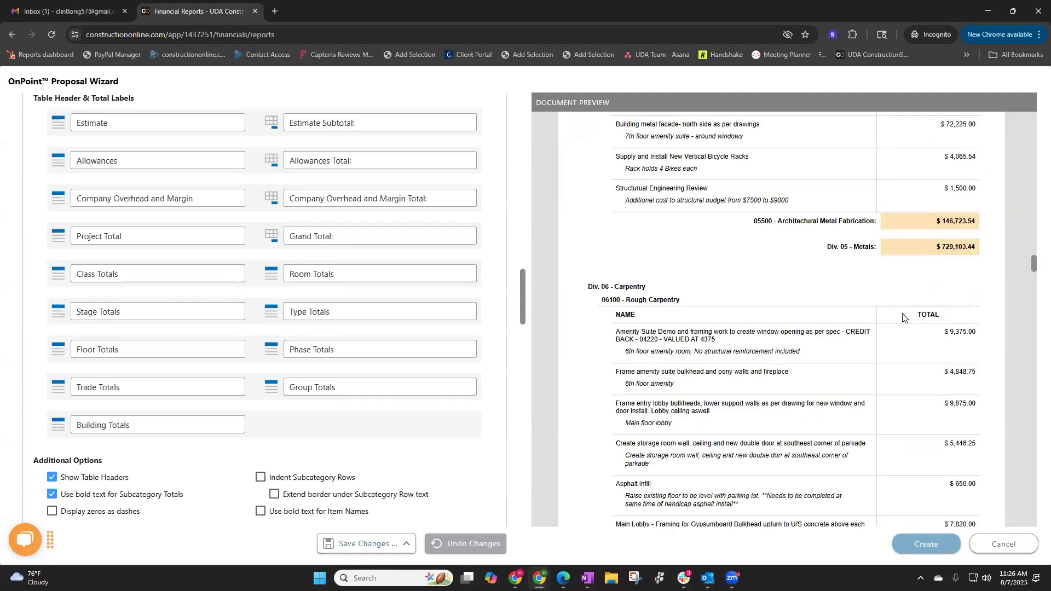
left_click_drag(1034, 291, 1032, 452)
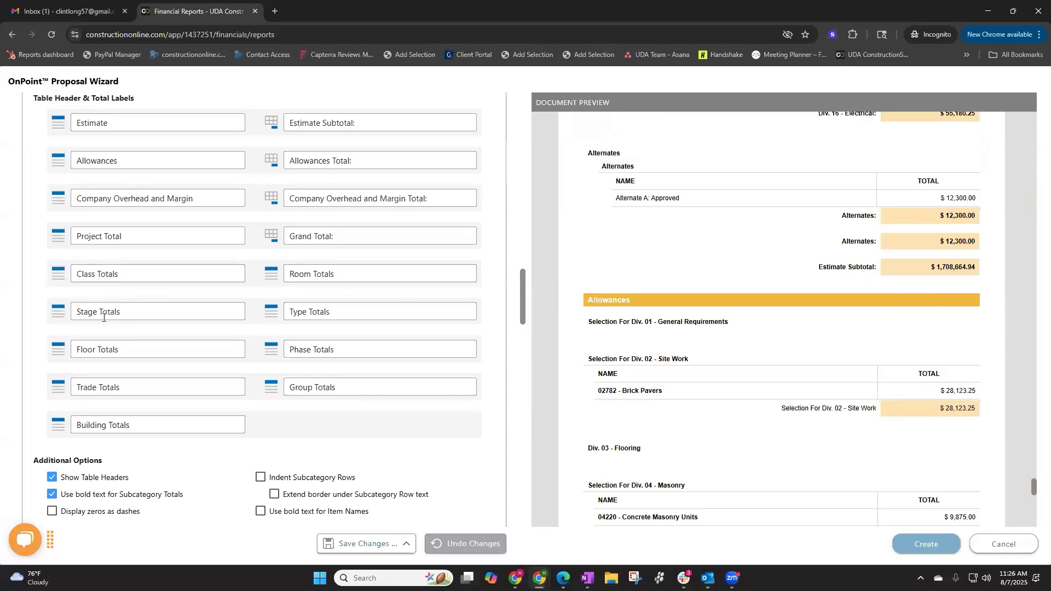
Shorten the estimate subtotal label to "Subtotal:" in the table header and total labels
double_click(321, 126)
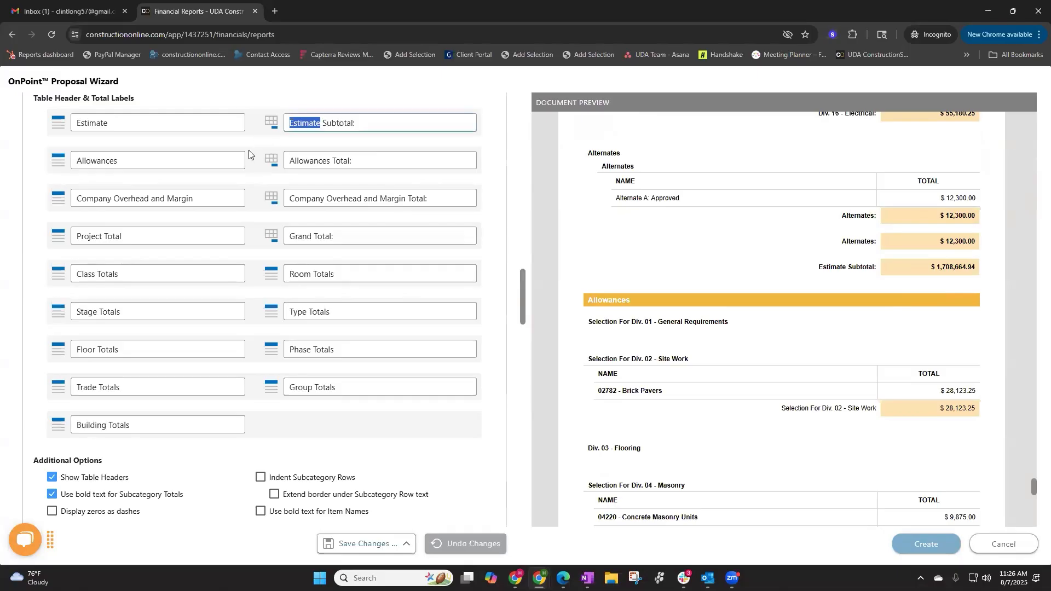
key("BackSpace")
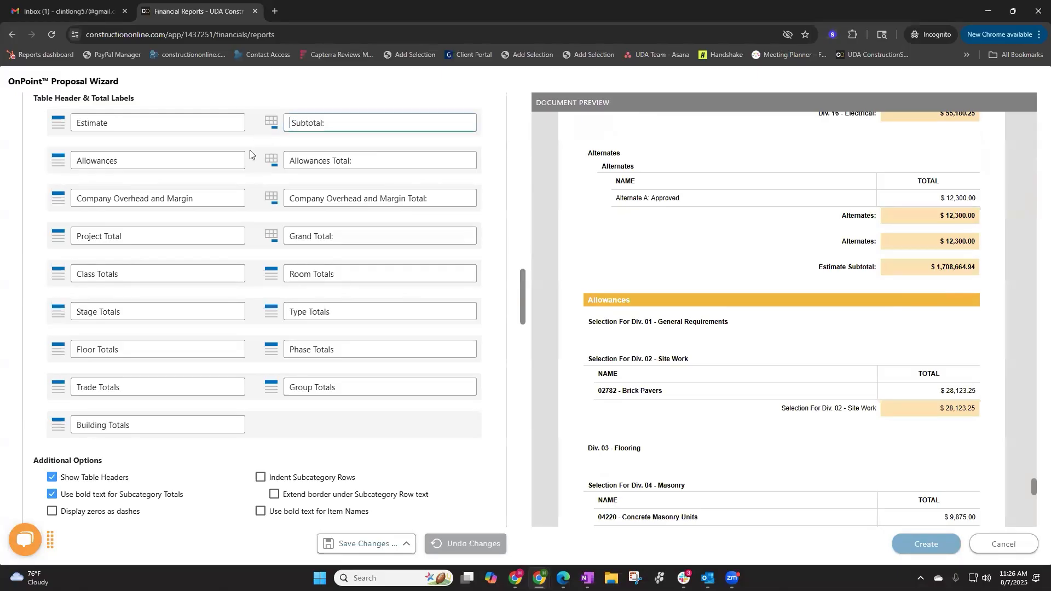
left_click(736, 271)
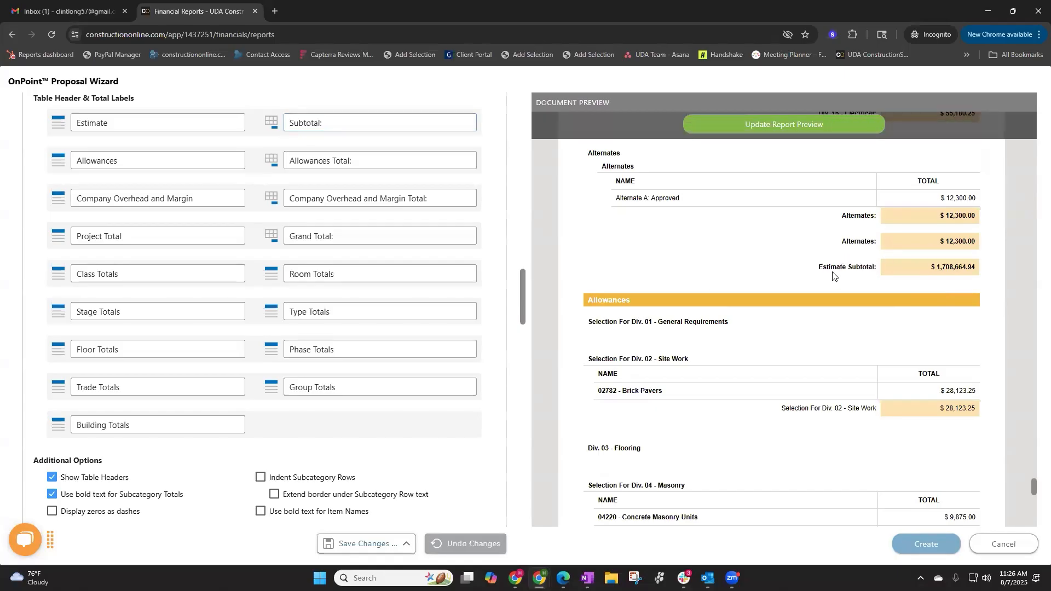
Rename the Class Totals table header label to "Classifications" and update the report preview
scroll(681, 286, "down", 1)
scroll(729, 315, "down", 3)
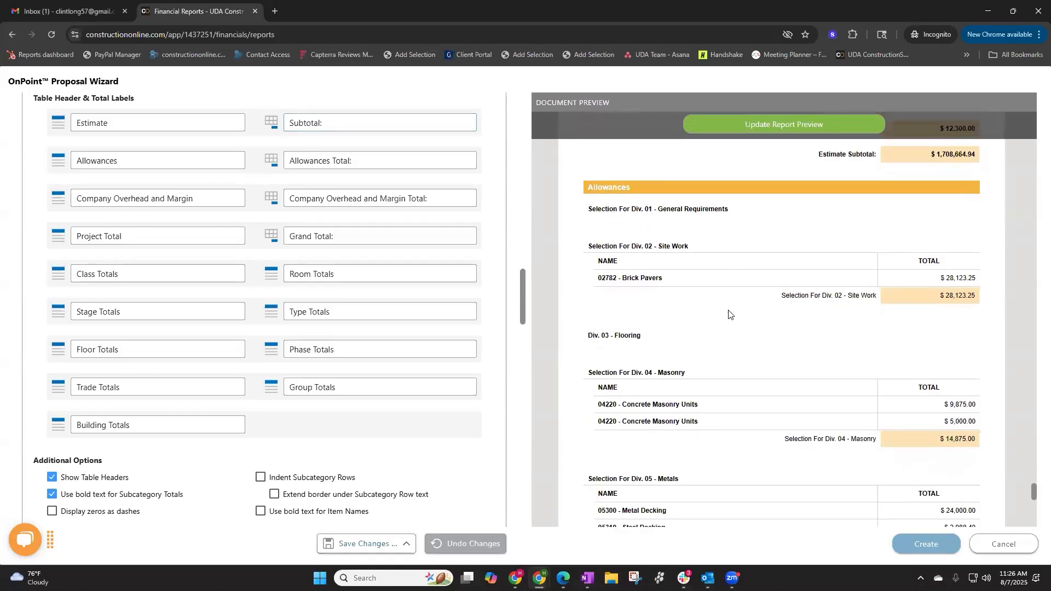
scroll(729, 315, "down", 10)
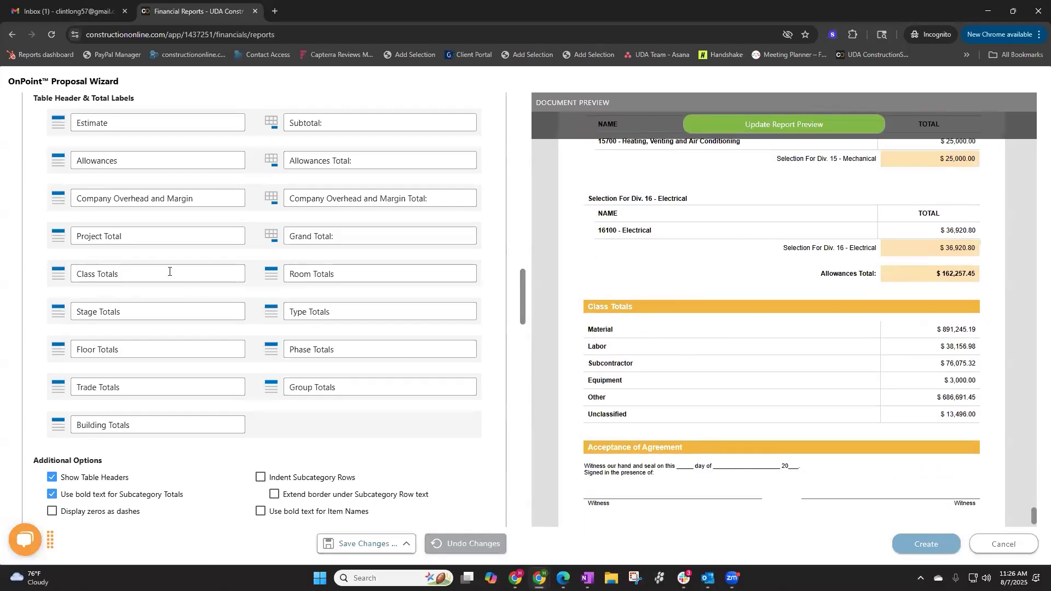
left_click_drag(130, 273, 95, 276)
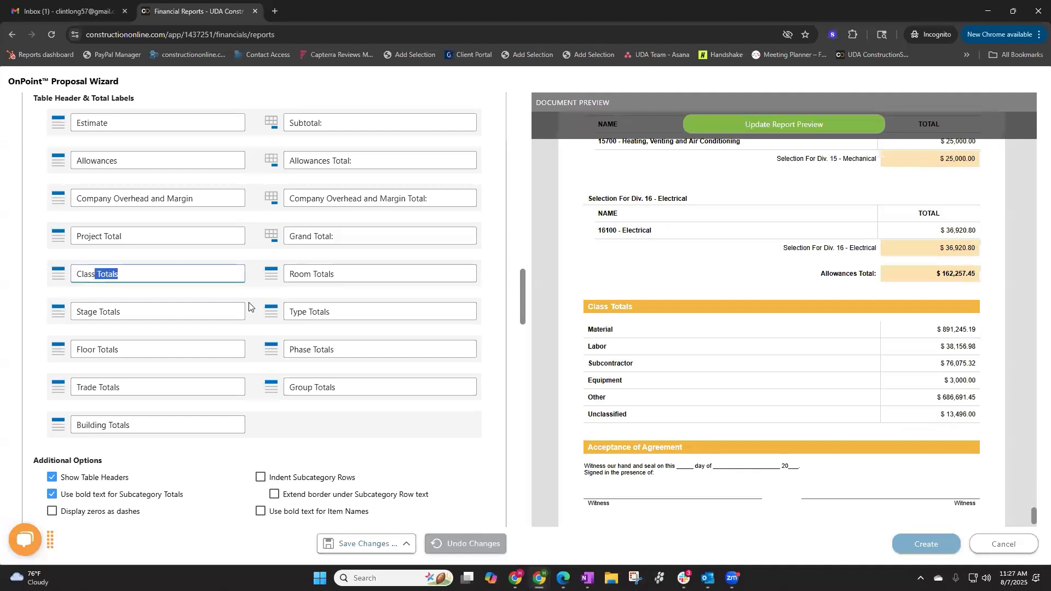
type("ifica")
type("tion")
left_click(745, 130)
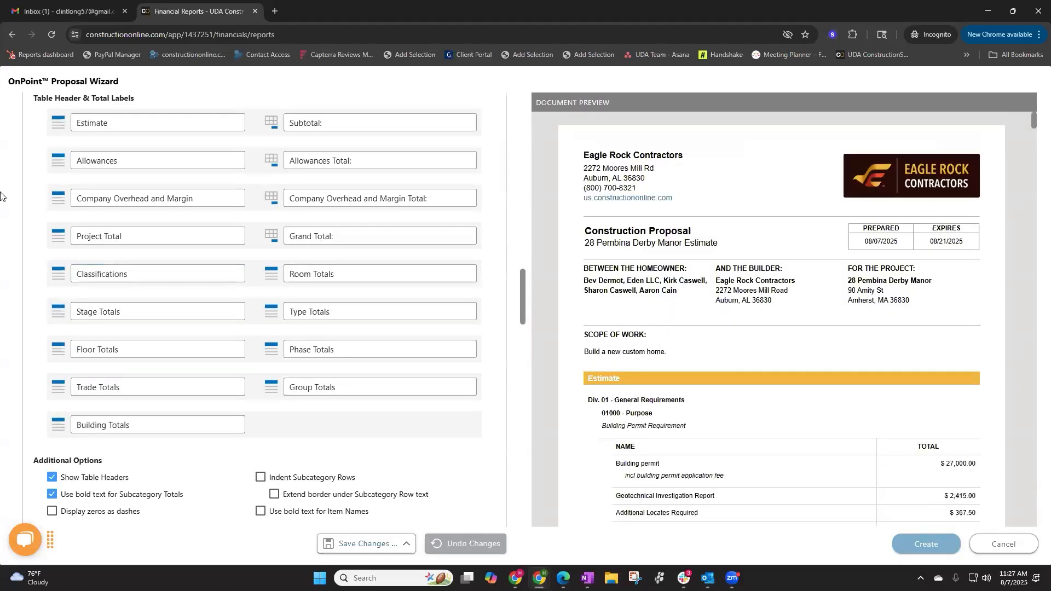
Turn off Show Table Headers, comparing the estimate tables in the preview with and without the headers
scroll(818, 381, "down", 1)
scroll(819, 382, "down", 5)
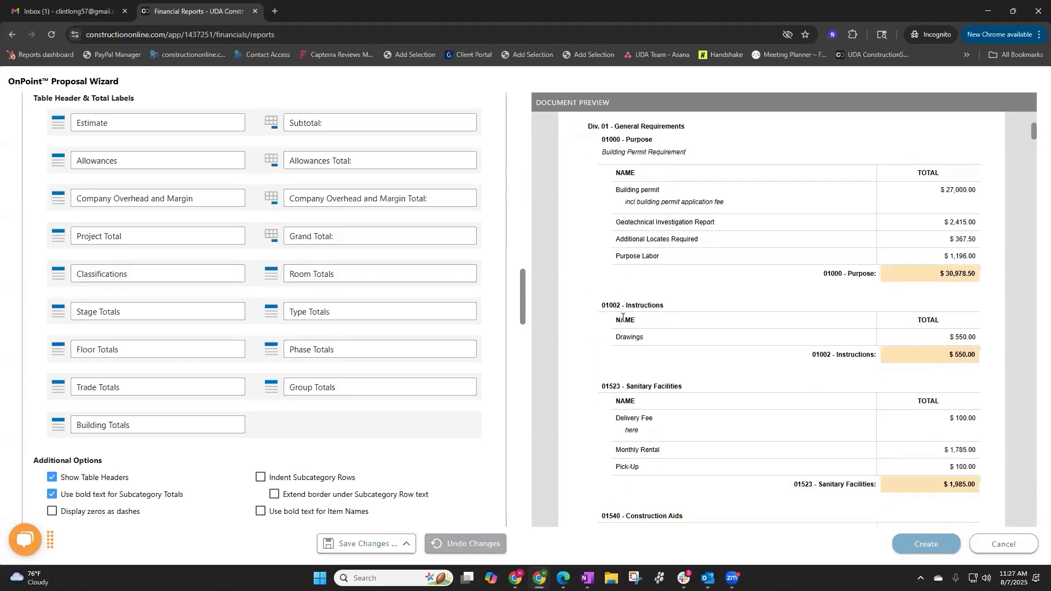
left_click(54, 477)
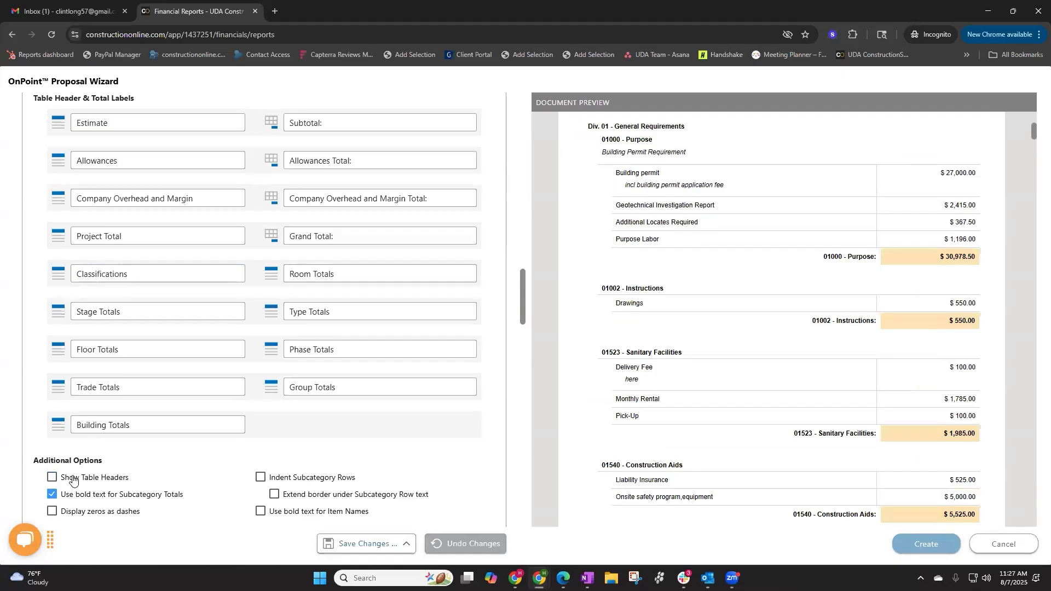
left_click(73, 481)
left_click(73, 479)
scroll(219, 425, "down", 2)
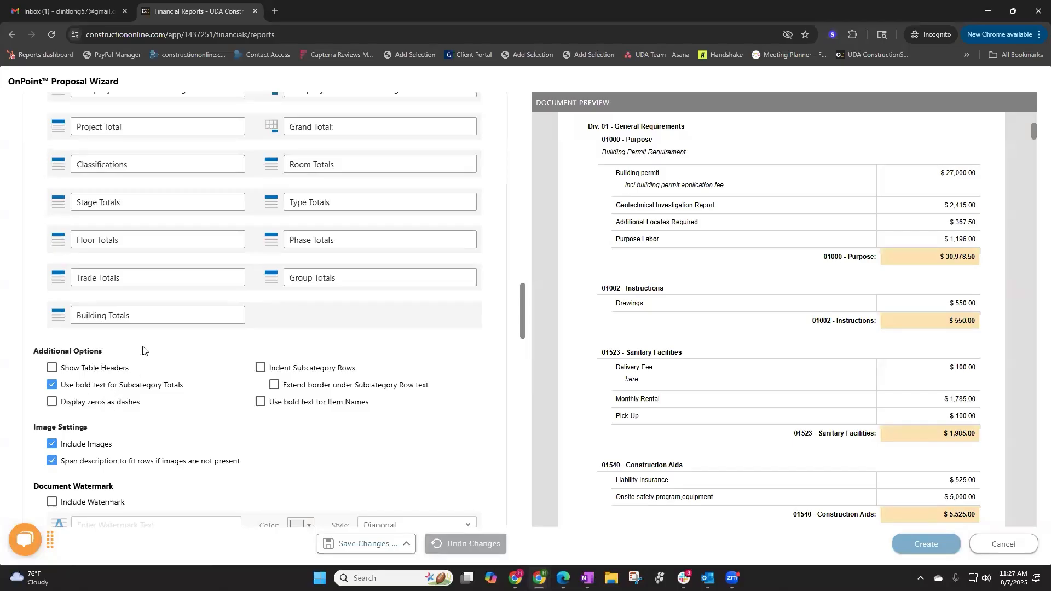
scroll(140, 355, "down", 3)
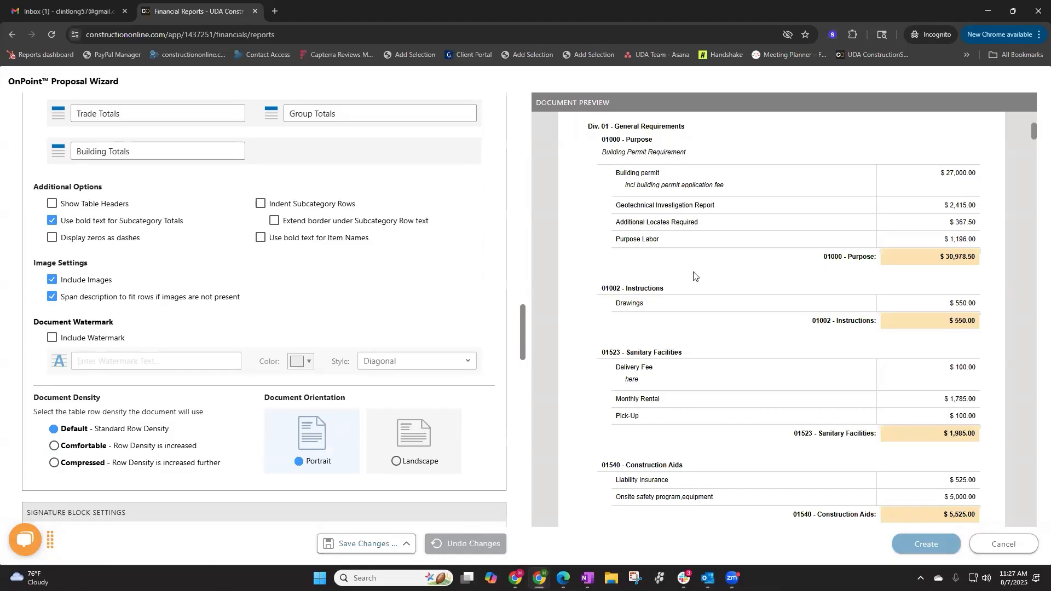
left_click(96, 204)
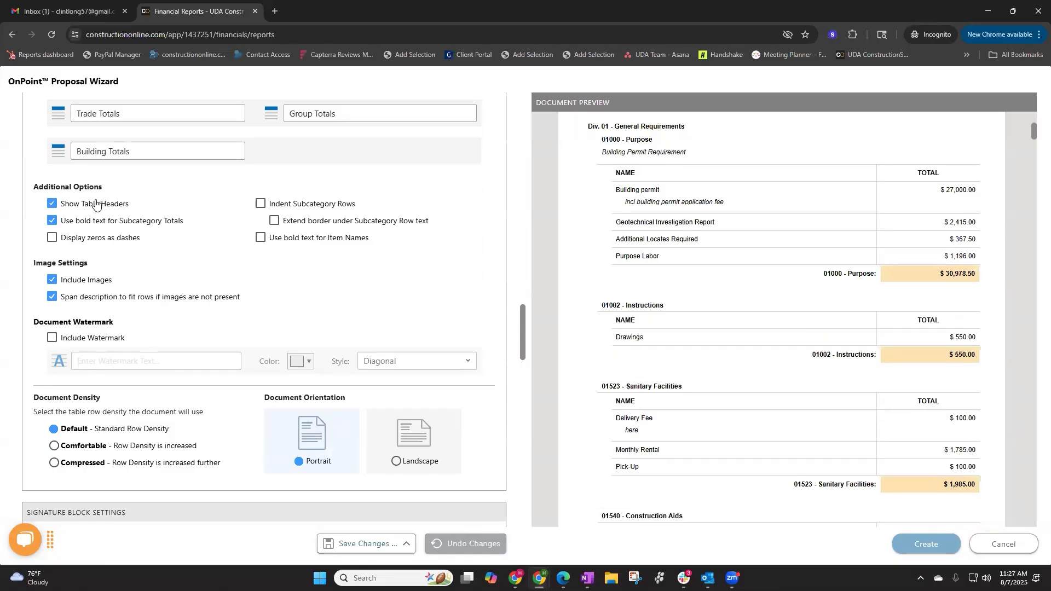
left_click(96, 204)
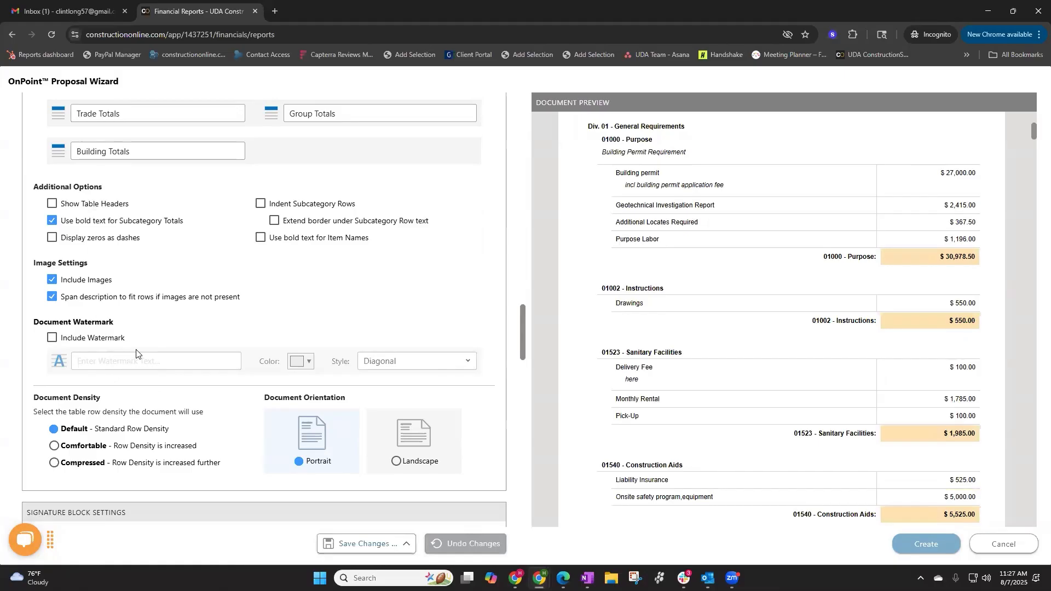
Include a document watermark with the text "Preliminary Proposal"
left_click(99, 341)
left_click(97, 364)
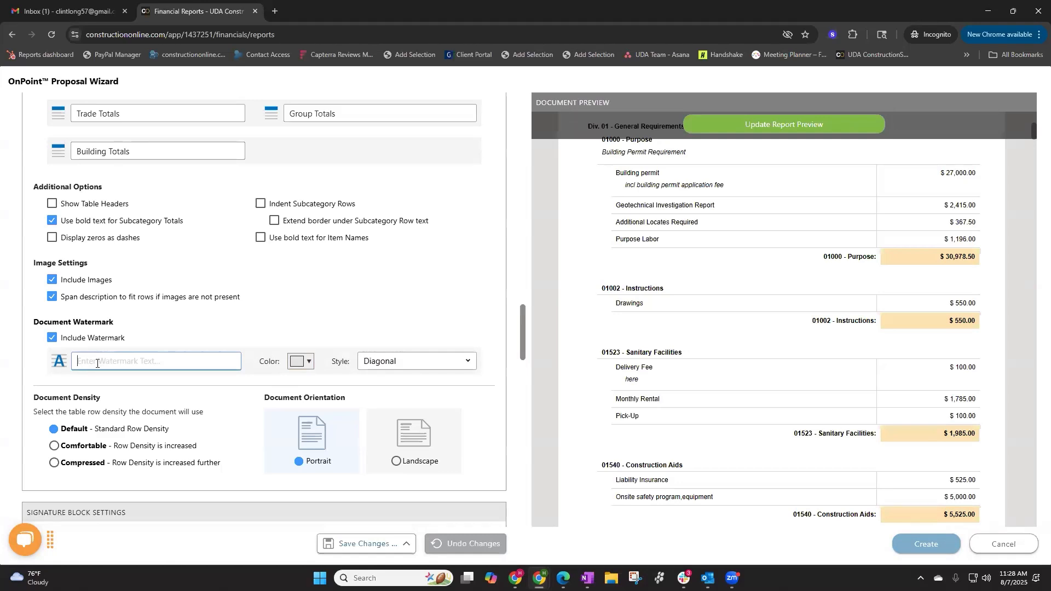
type("Preliminary")
key("BackSpace")
key("BackSpace")
key("BackSpace")
key("BackSpace")
key("BackSpace")
key("BackSpace")
key("BackSpace")
key("BackSpace")
key("BackSpace")
key("BackSpace")
type("P")
type("relimina")
type("ry pro")
type("roposa")
Set the watermark color to the light pink preset #ffc1c1 and check the watermark in the updated preview
left_click(301, 362)
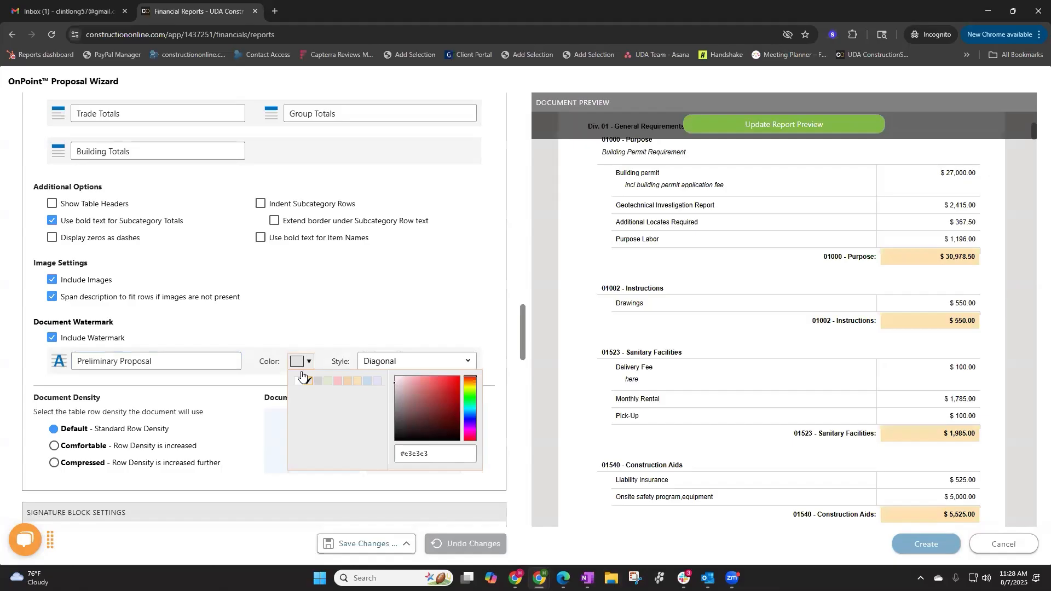
left_click(337, 382)
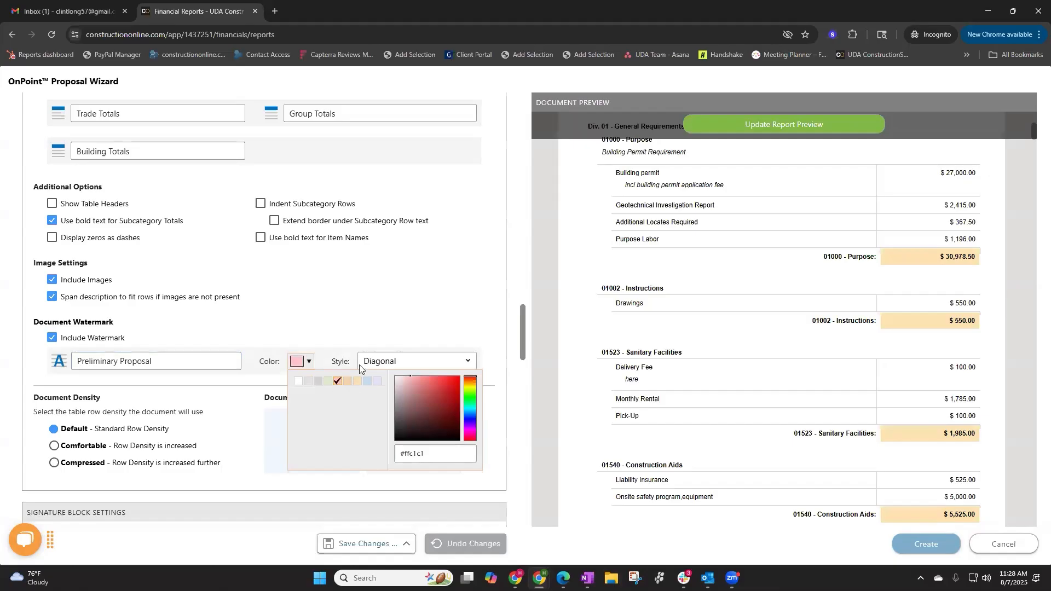
left_click(423, 312)
left_click(832, 129)
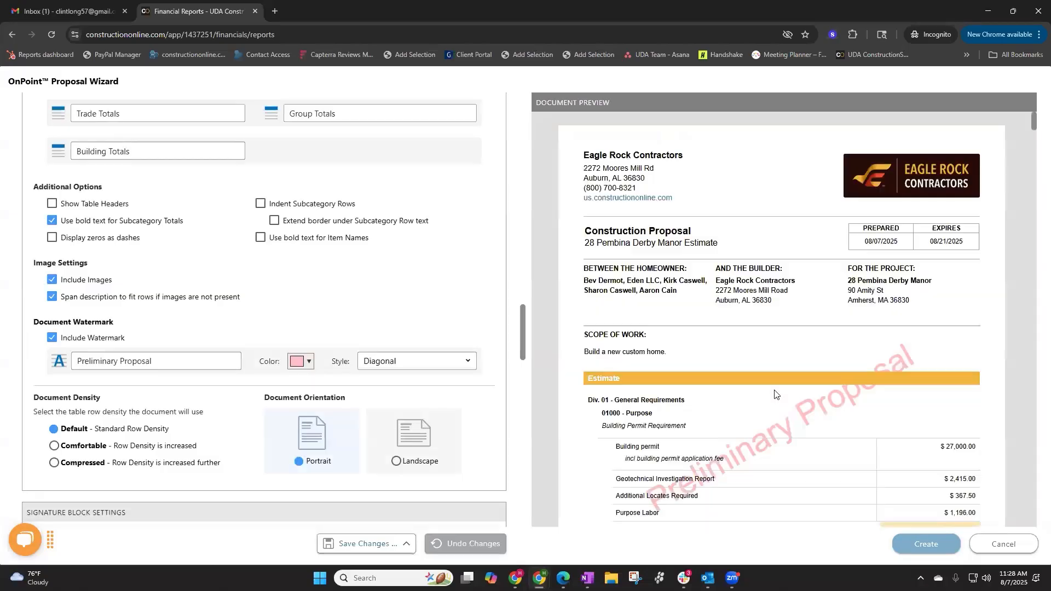
scroll(887, 437, "down", 4)
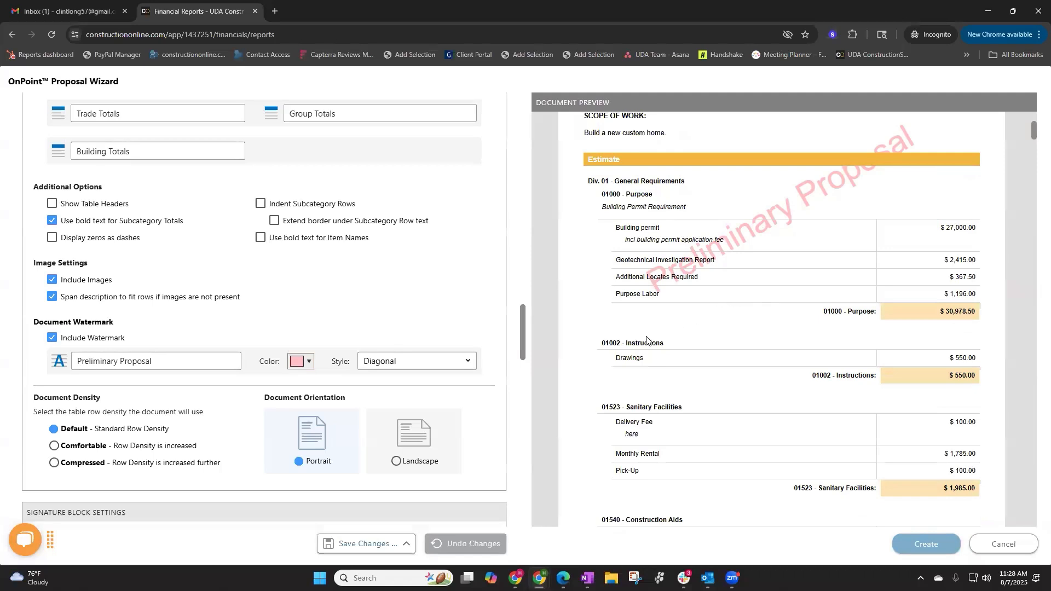
Try the Tiled watermark style and check it across the pages of the updated preview
left_click(464, 361)
left_click(427, 400)
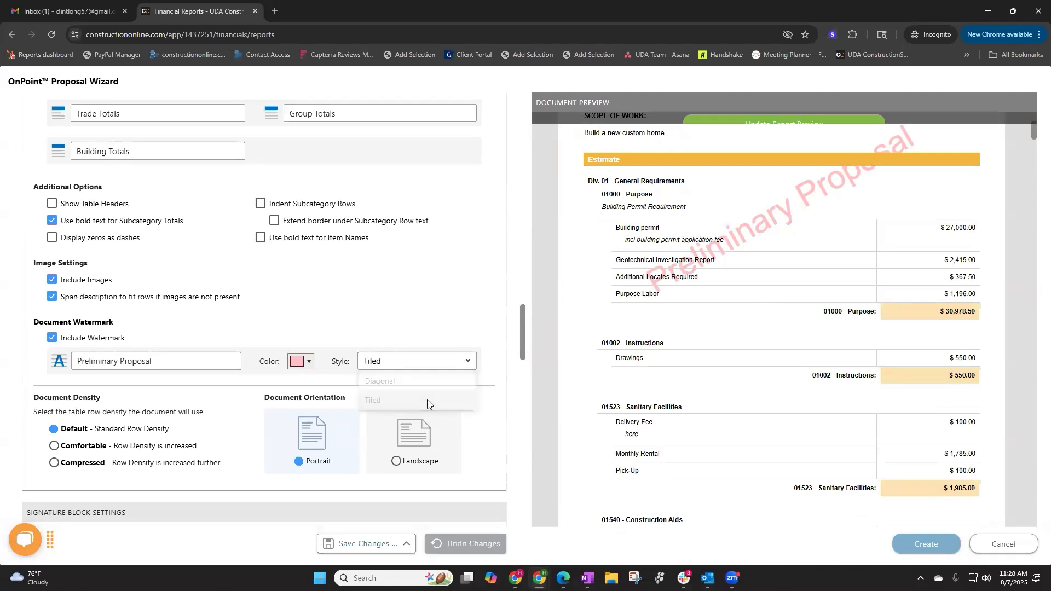
left_click(753, 125)
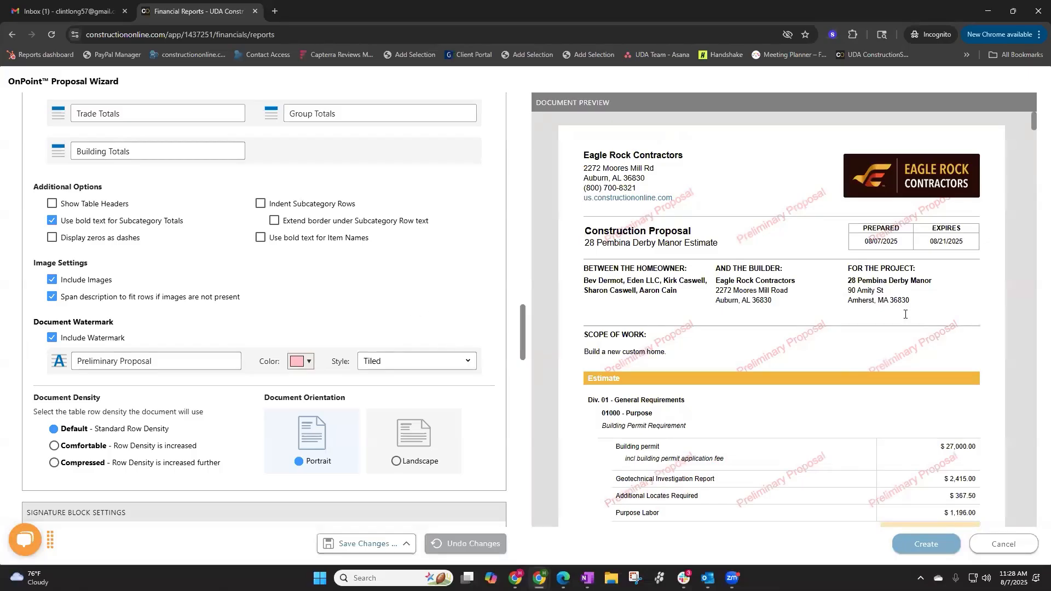
scroll(822, 284, "down", 15)
scroll(822, 284, "down", 5)
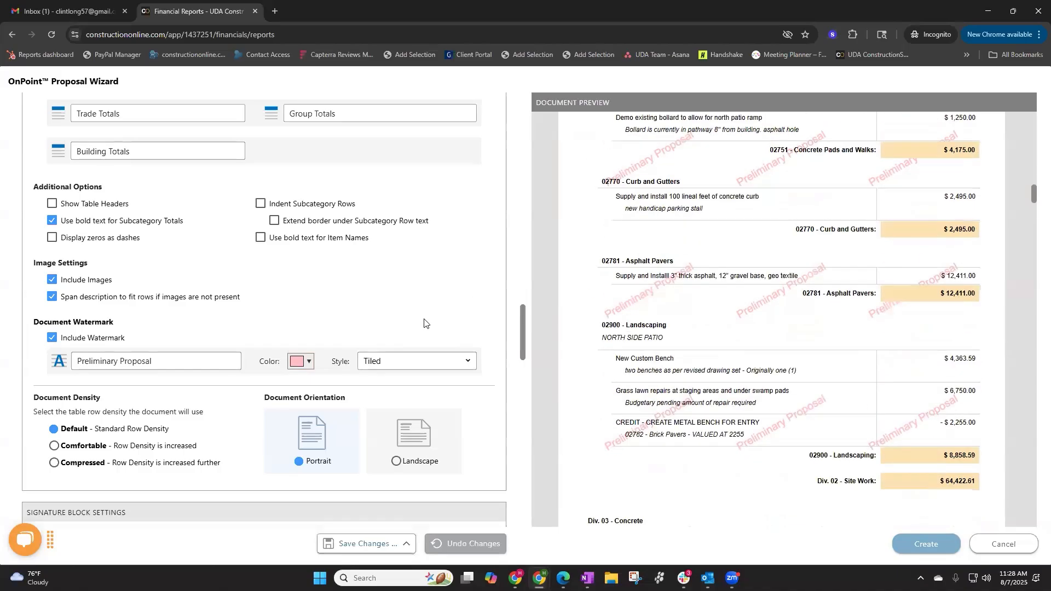
Set the watermark style back to Diagonal and update the report preview
left_click(399, 360)
left_click(400, 382)
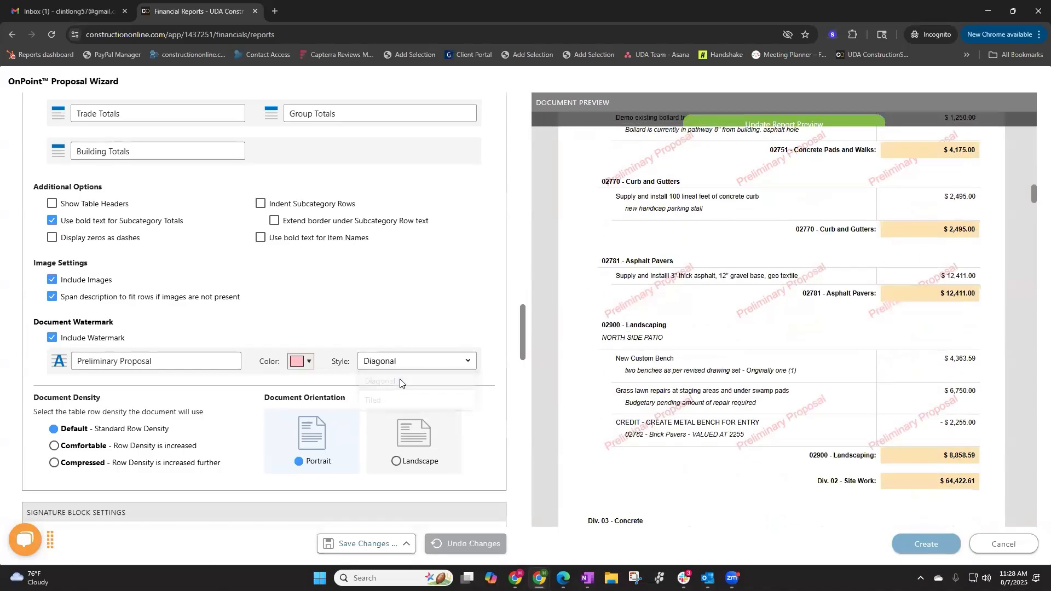
left_click(752, 119)
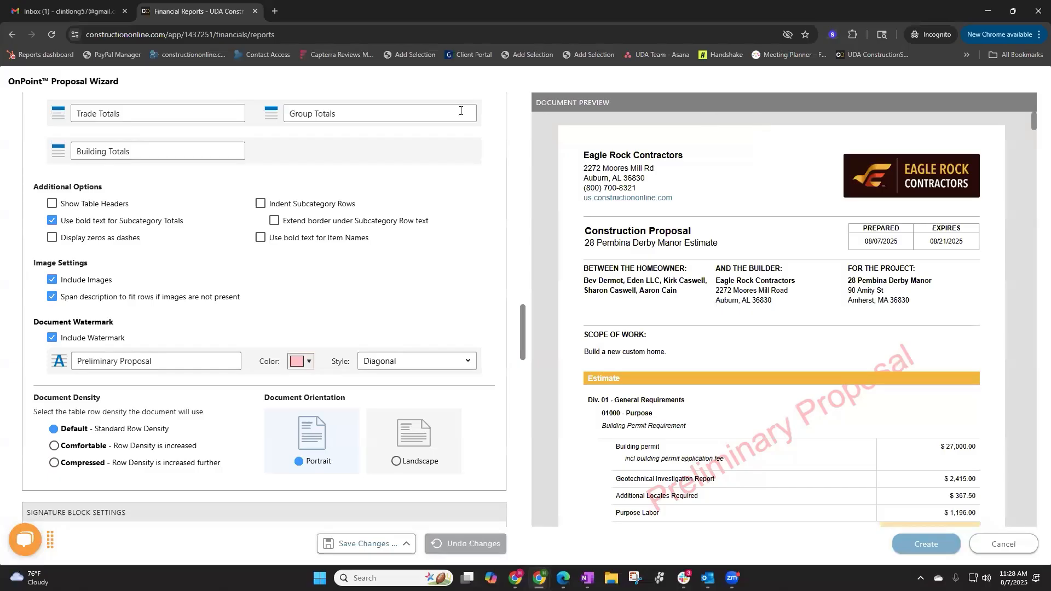
Review the signature block settings and examine the Acceptance of Agreement section at the end of the proposal preview
scroll(301, 434, "down", 4)
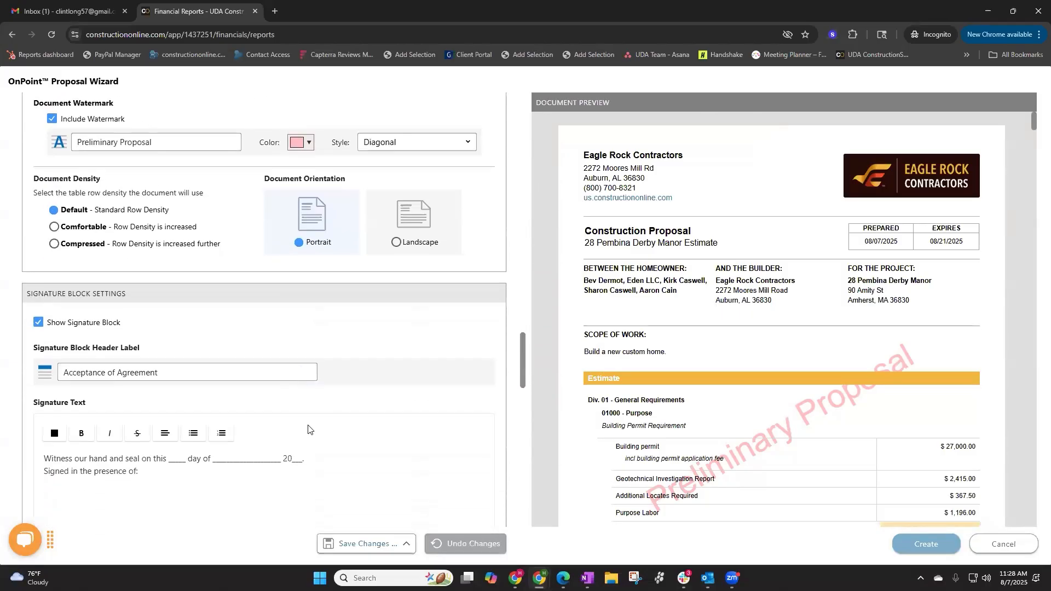
scroll(302, 434, "down", 3)
scroll(320, 414, "down", 3)
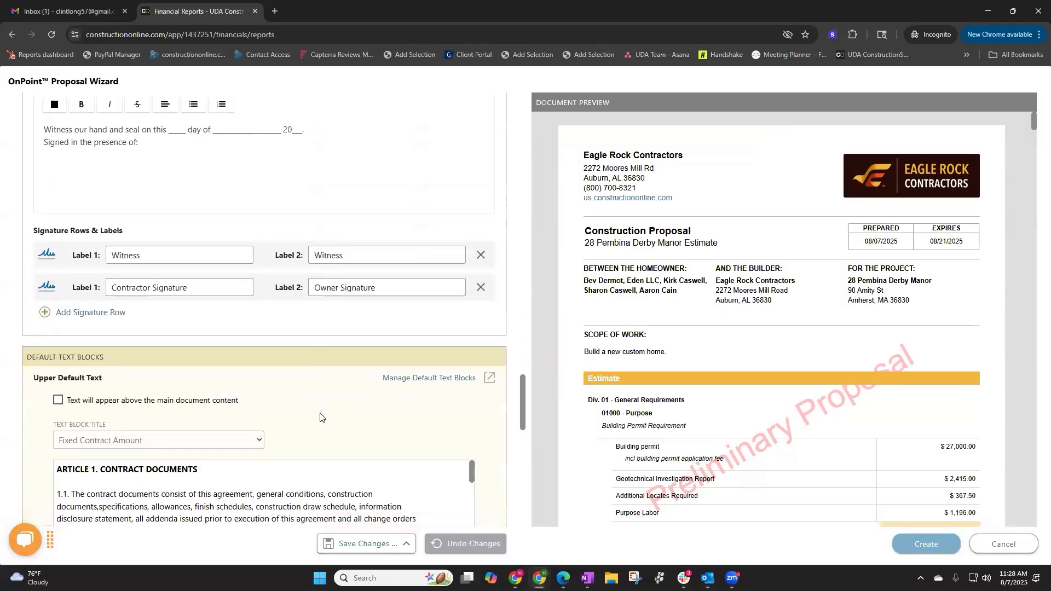
scroll(321, 414, "down", 1)
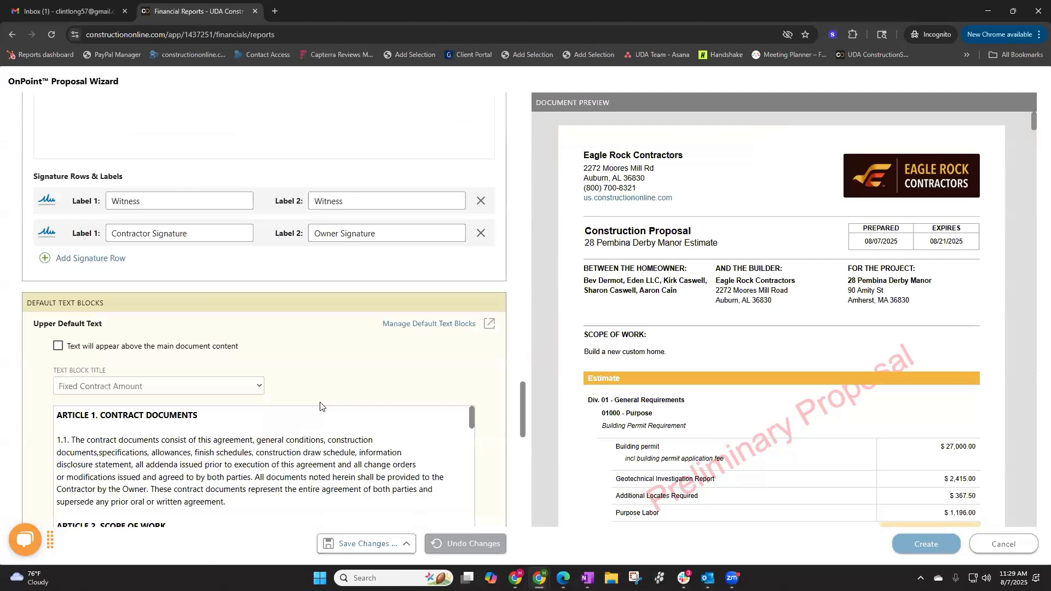
scroll(219, 284, "up", 3)
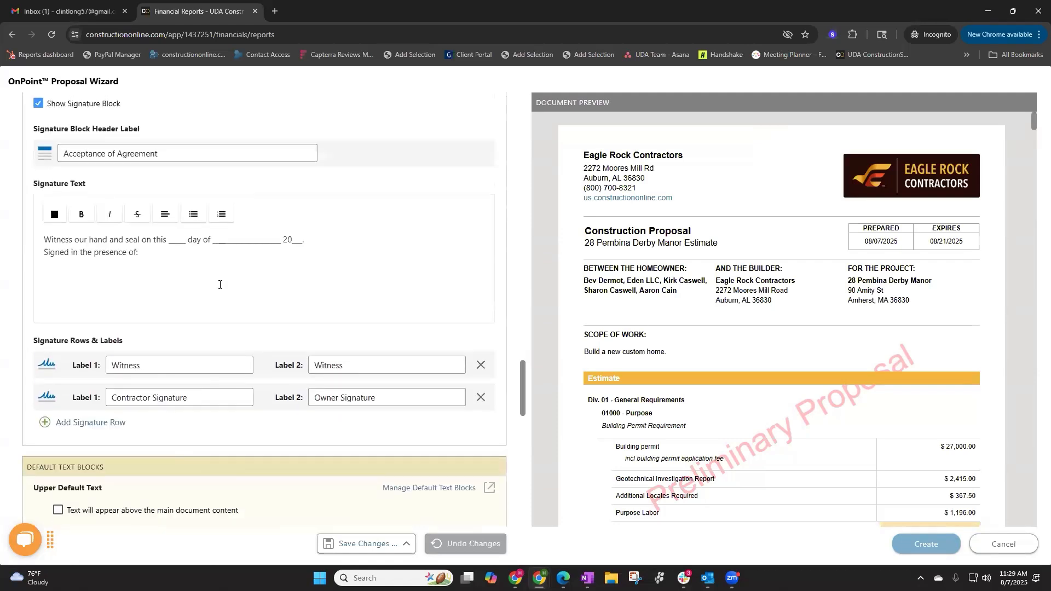
scroll(235, 296, "down", 2)
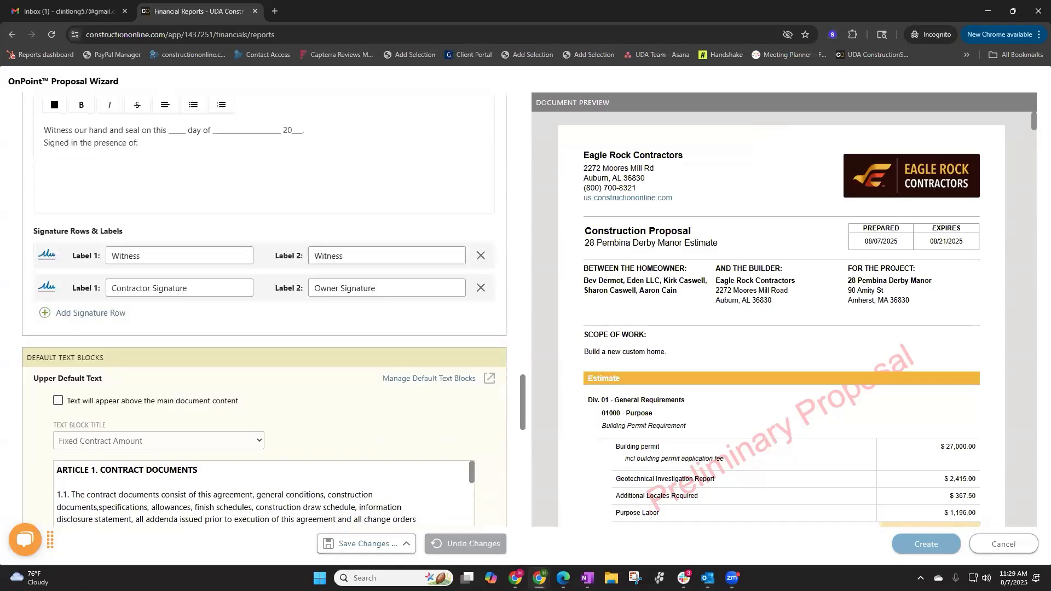
left_click_drag(1034, 123, 1010, 242)
left_click_drag(1000, 291, 959, 516)
scroll(751, 410, "down", 1)
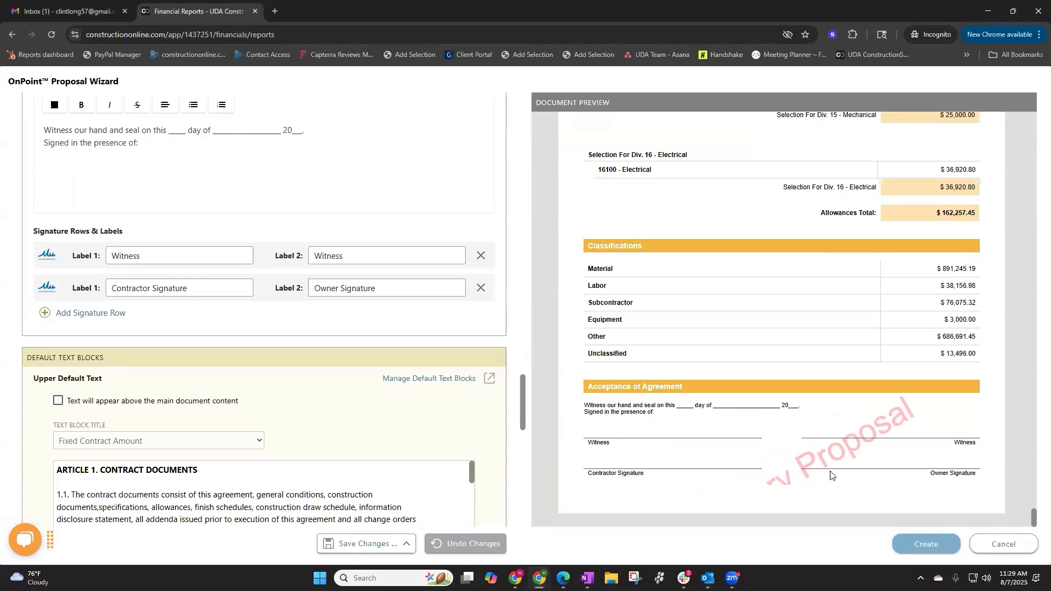
Remove the Witness signature row, change the Contractor Signature label to "Builder Signature", and update the report preview
left_click(481, 257)
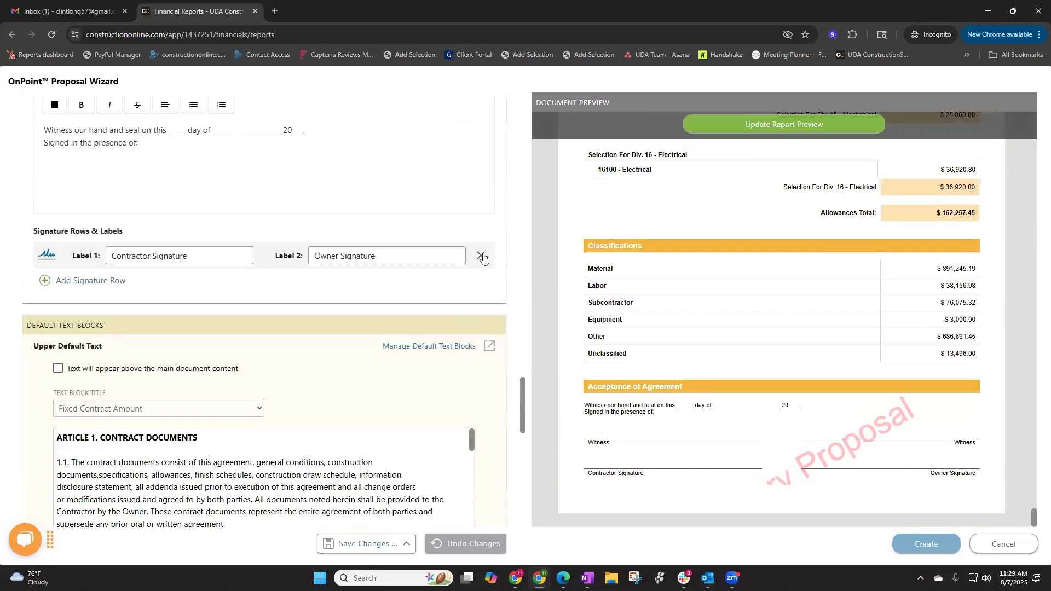
left_click(157, 258)
double_click(137, 255)
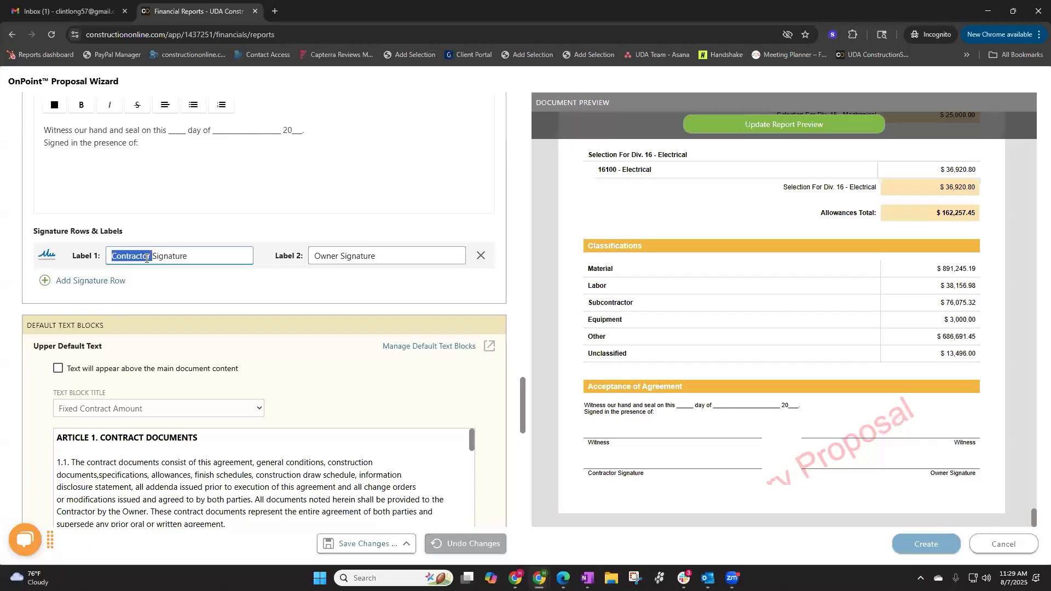
type("Builder")
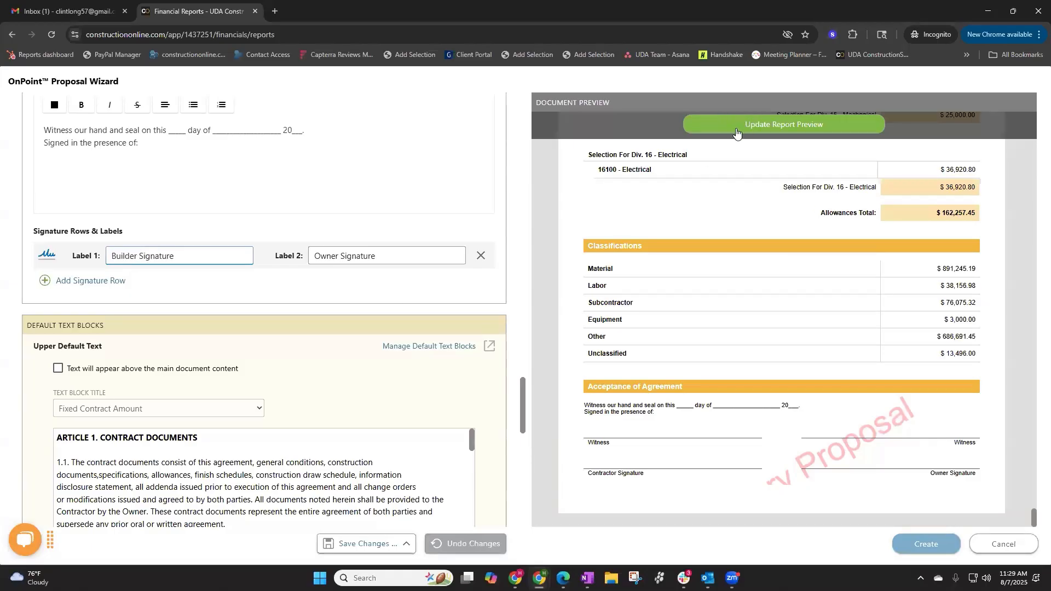
left_click(691, 126)
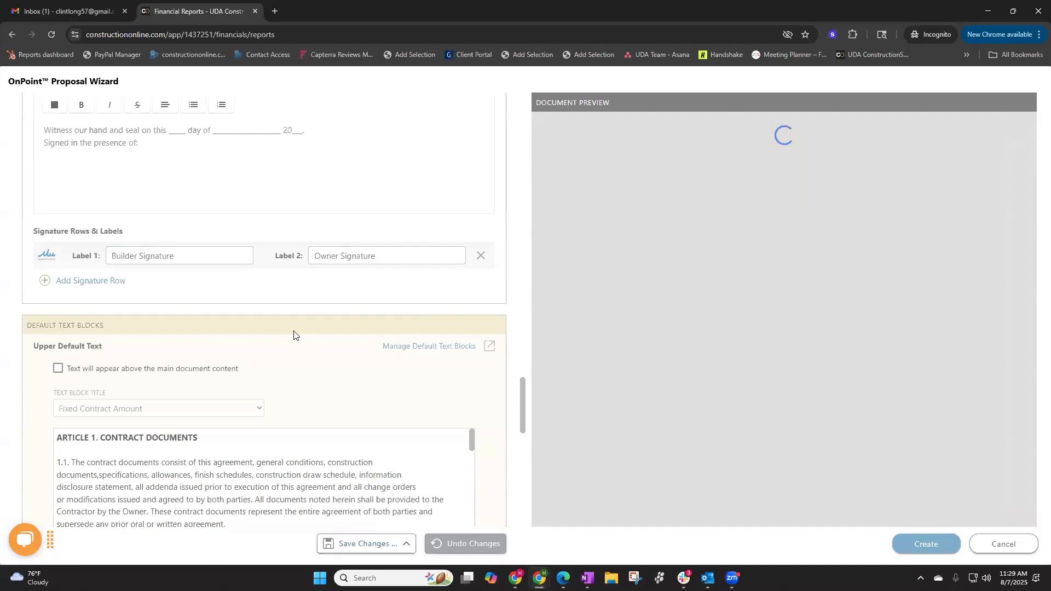
Enable the upper default text above the main document content with the Fixed Contract Amount block and update the report preview
scroll(323, 366, "down", 3)
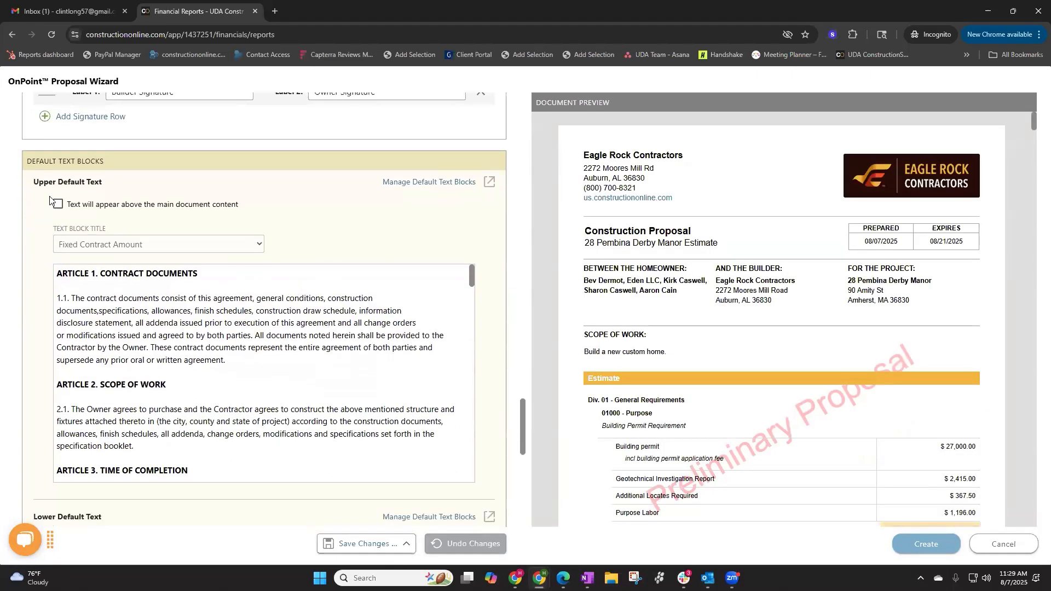
scroll(446, 239, "down", 1)
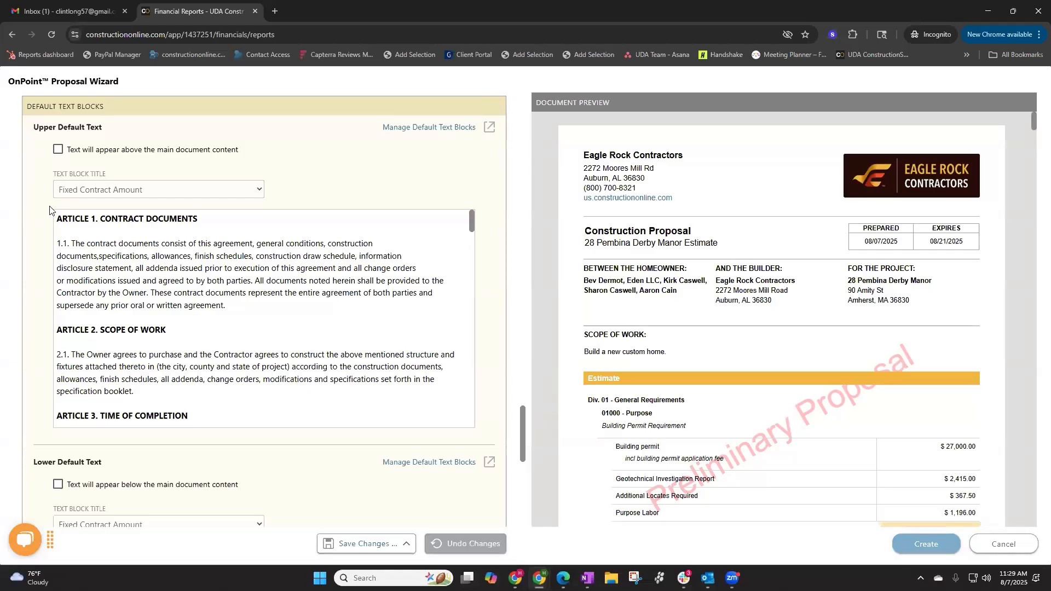
left_click(59, 152)
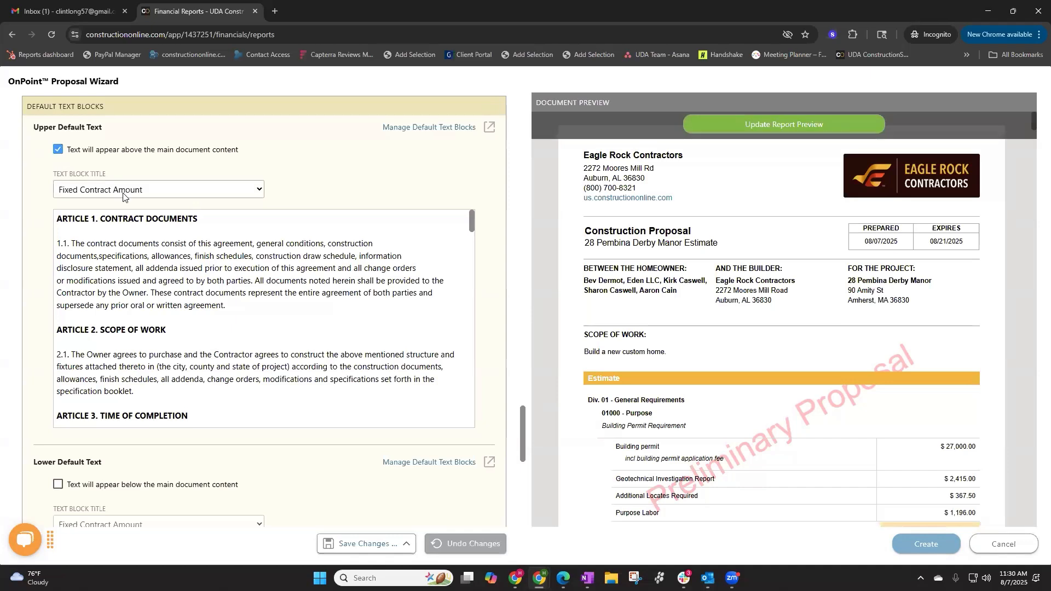
left_click(715, 126)
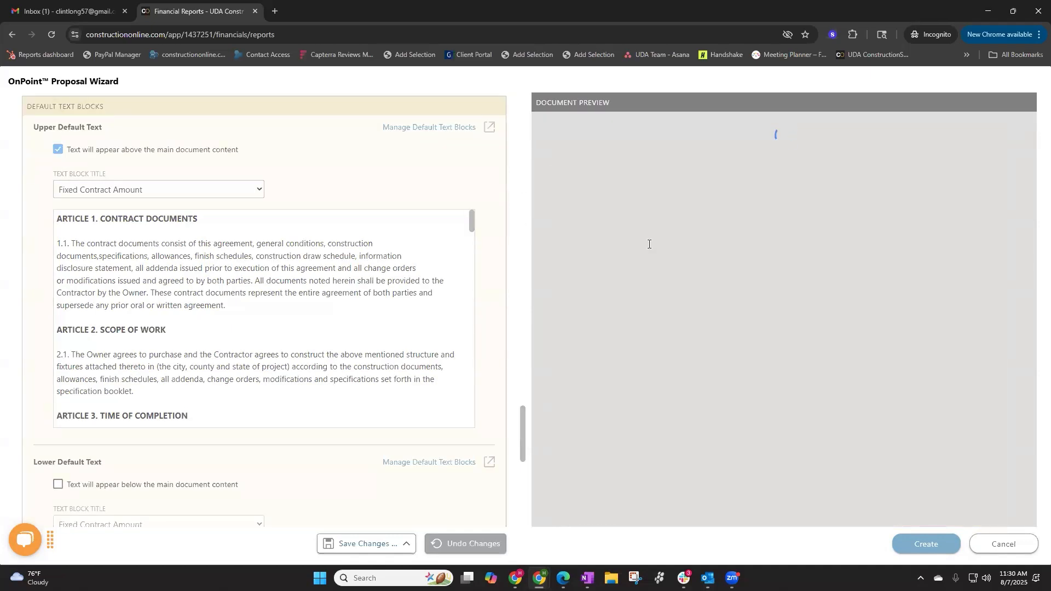
Examine the contract articles above the estimate in the preview, plus the lower default text and header and footer set options
scroll(772, 279, "down", 6)
scroll(772, 279, "down", 10)
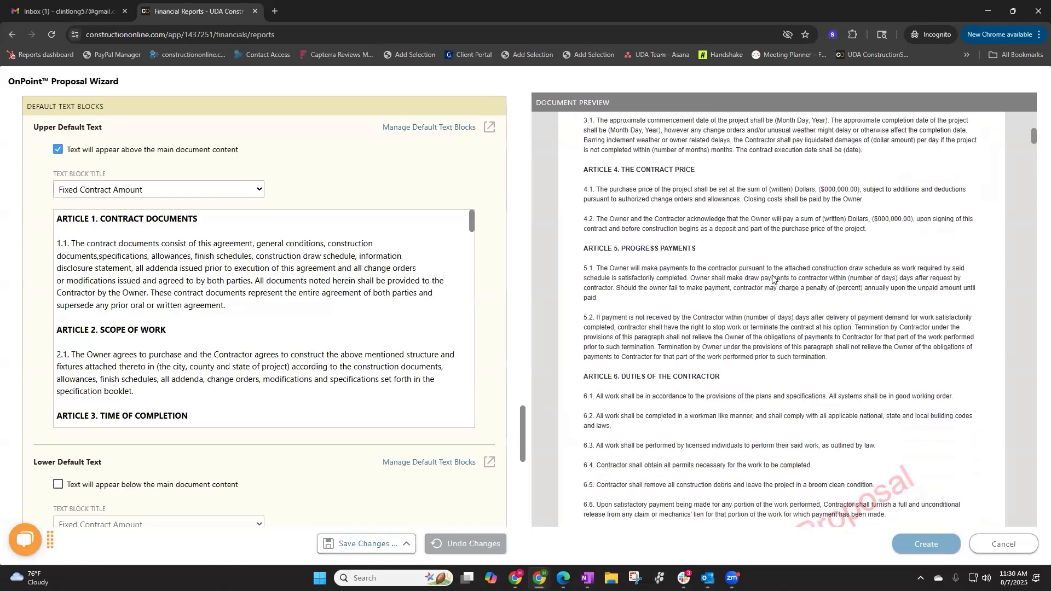
scroll(775, 280, "down", 10)
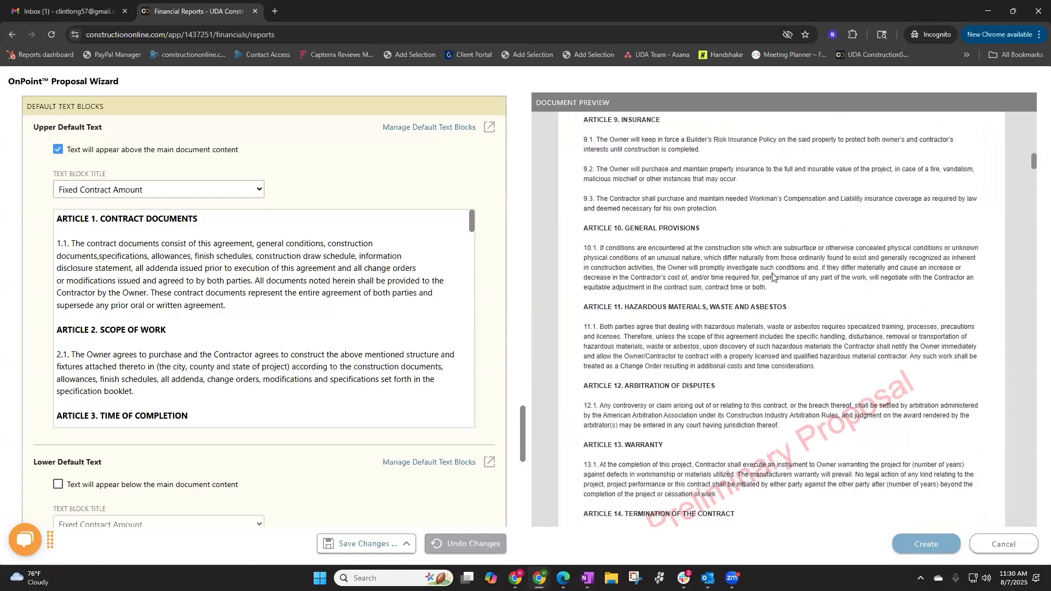
scroll(770, 278, "down", 2)
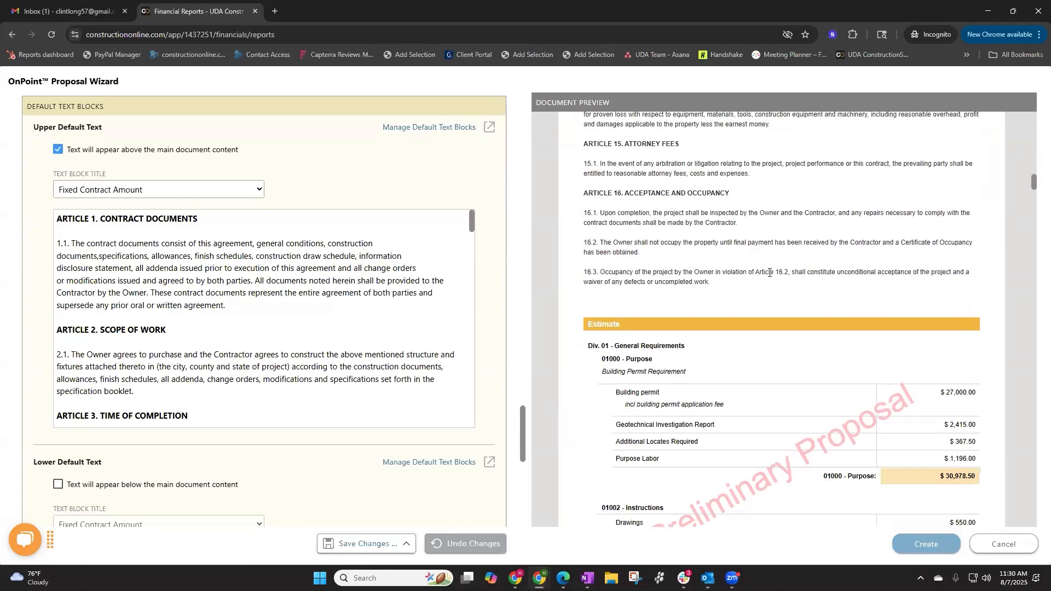
scroll(424, 459, "down", 6)
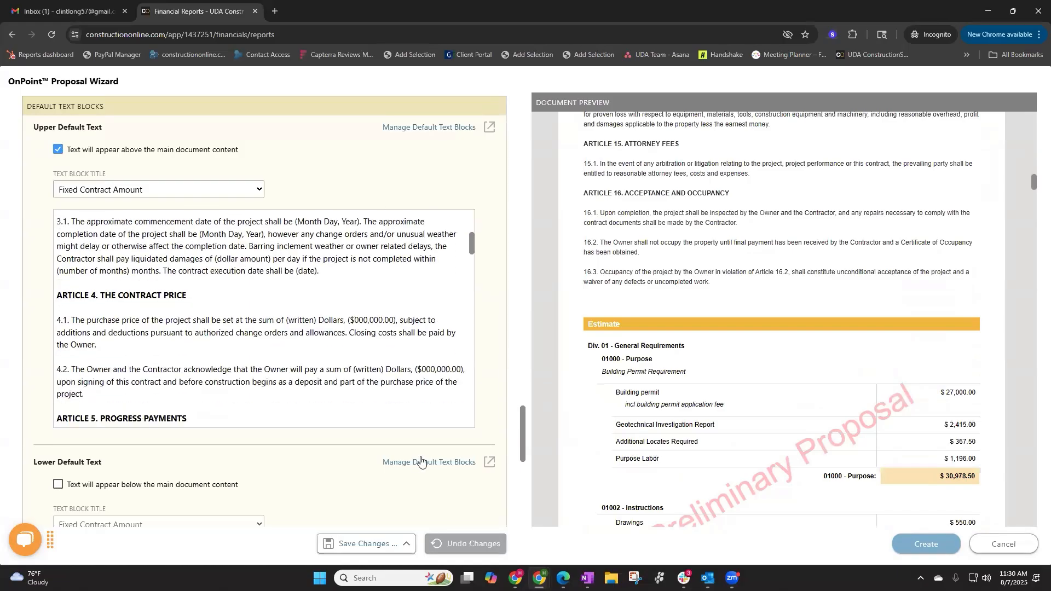
scroll(425, 459, "down", 8)
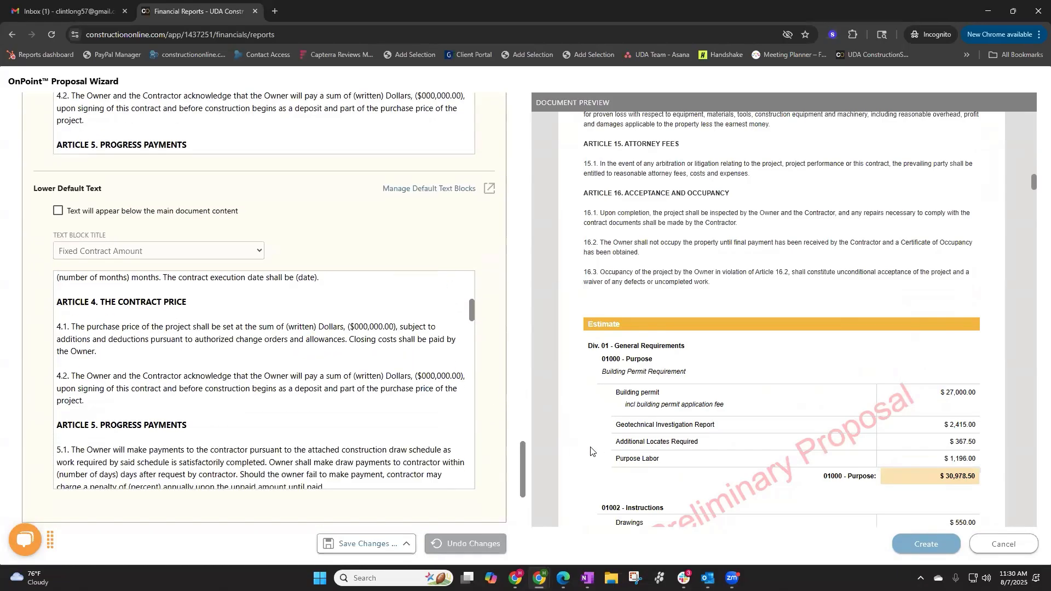
scroll(519, 435, "down", 4)
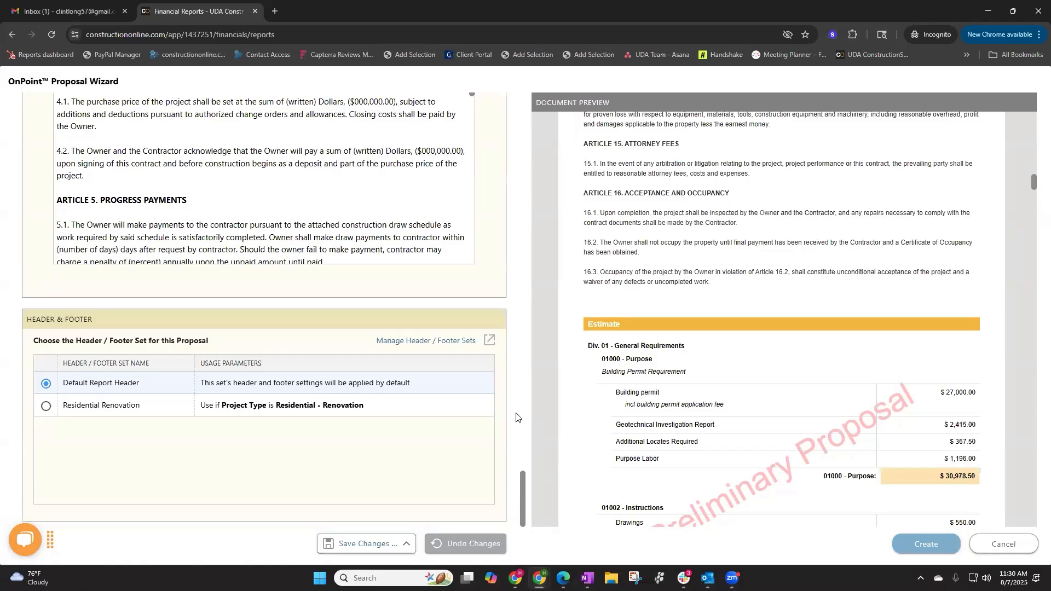
left_click(407, 545)
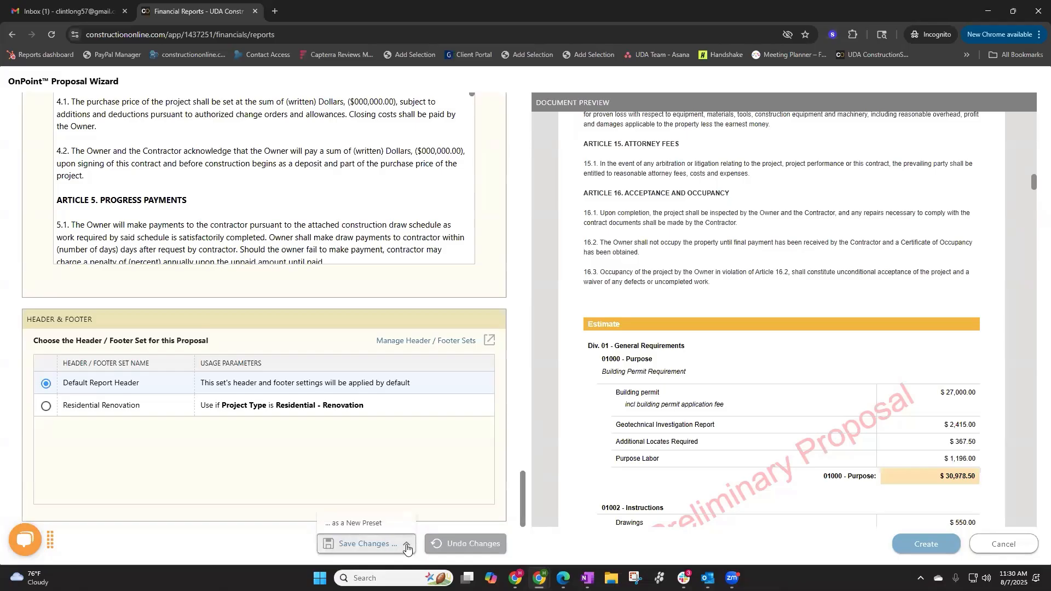
left_click(367, 525)
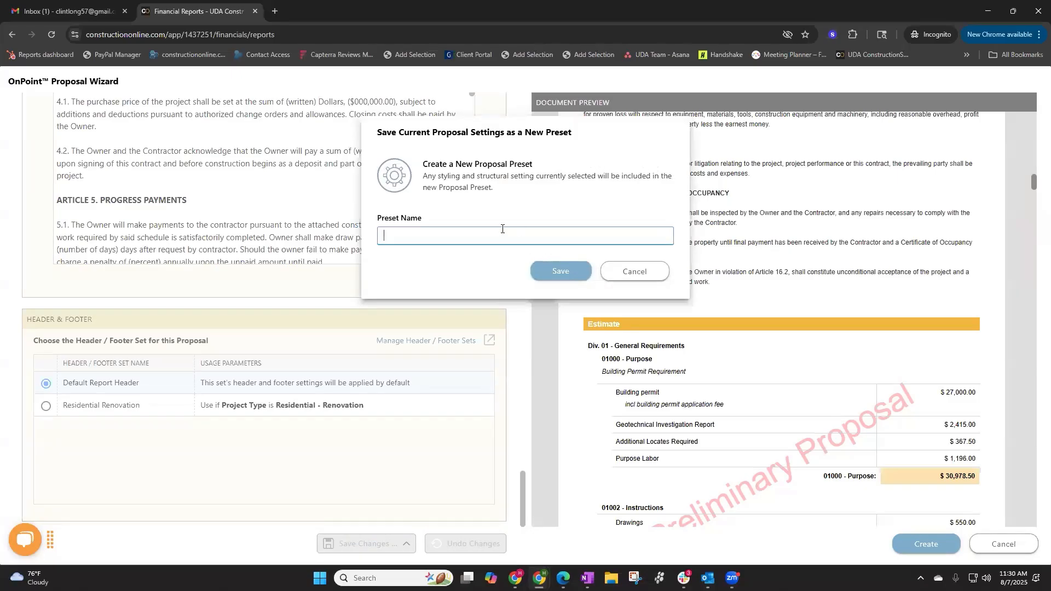
left_click(635, 271)
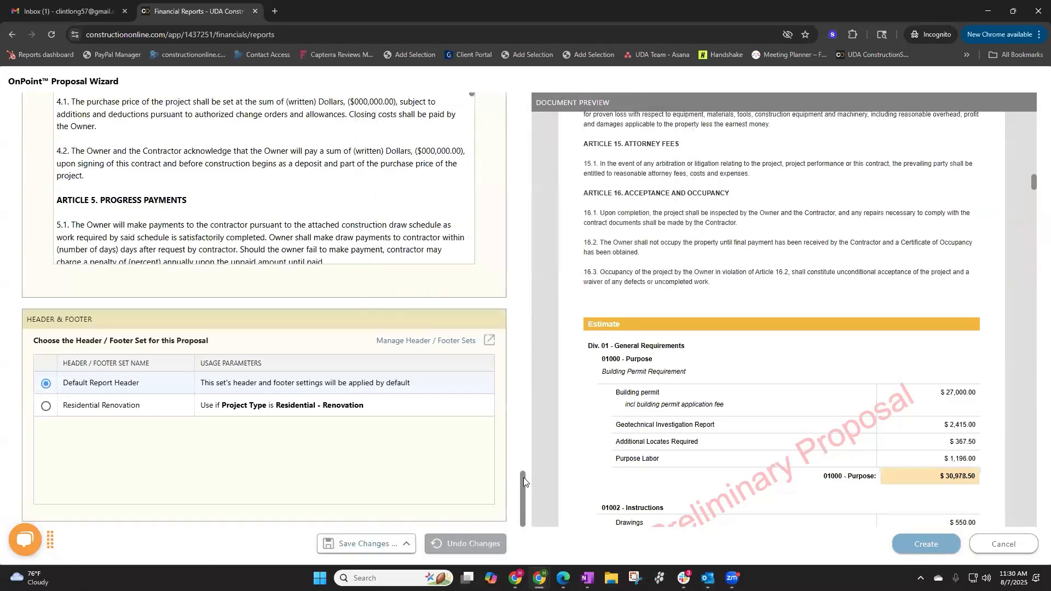
Apply the Master Proposal Template preset and check its contract text and estimate tables in the preview
left_click_drag(523, 479, 524, 89)
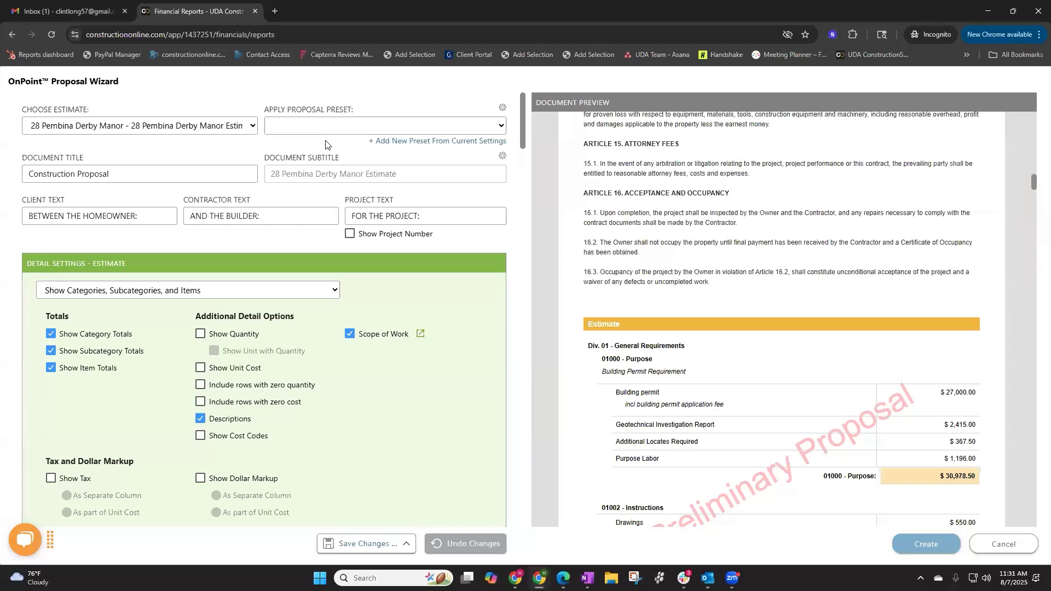
left_click(309, 127)
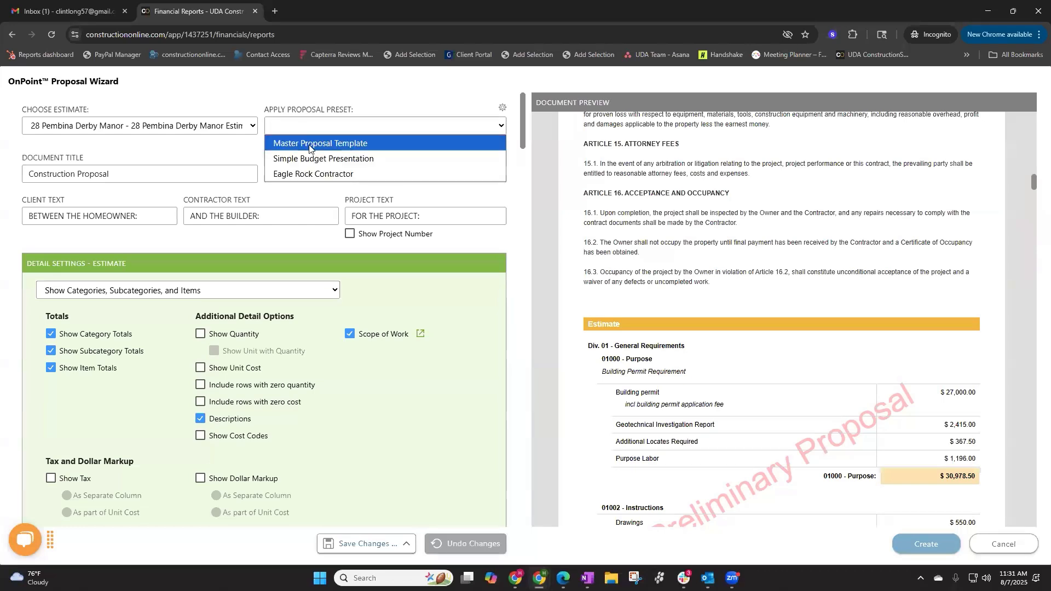
left_click(307, 149)
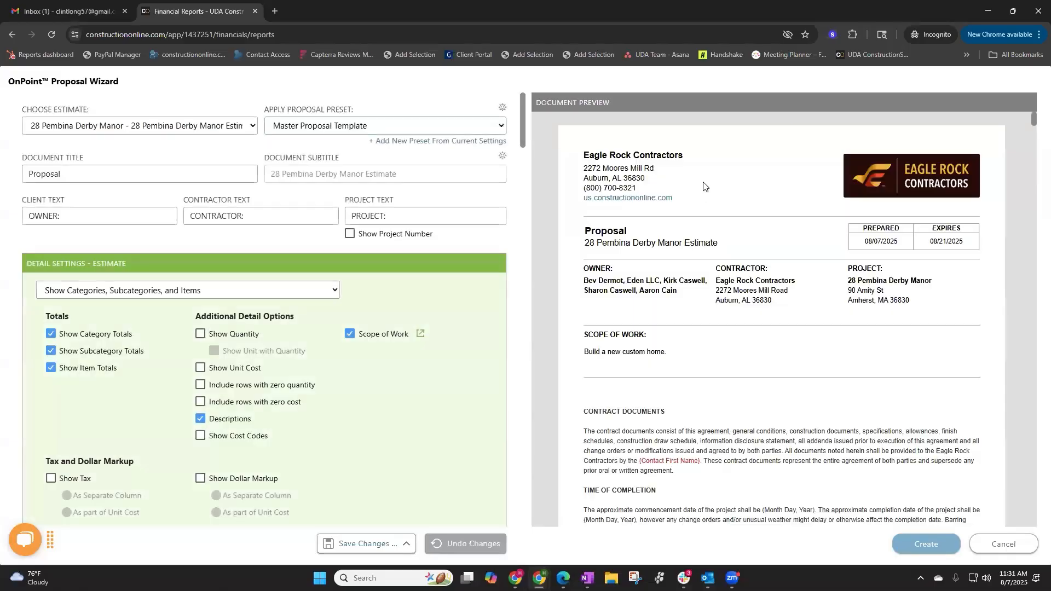
scroll(739, 250, "down", 10)
scroll(740, 249, "down", 15)
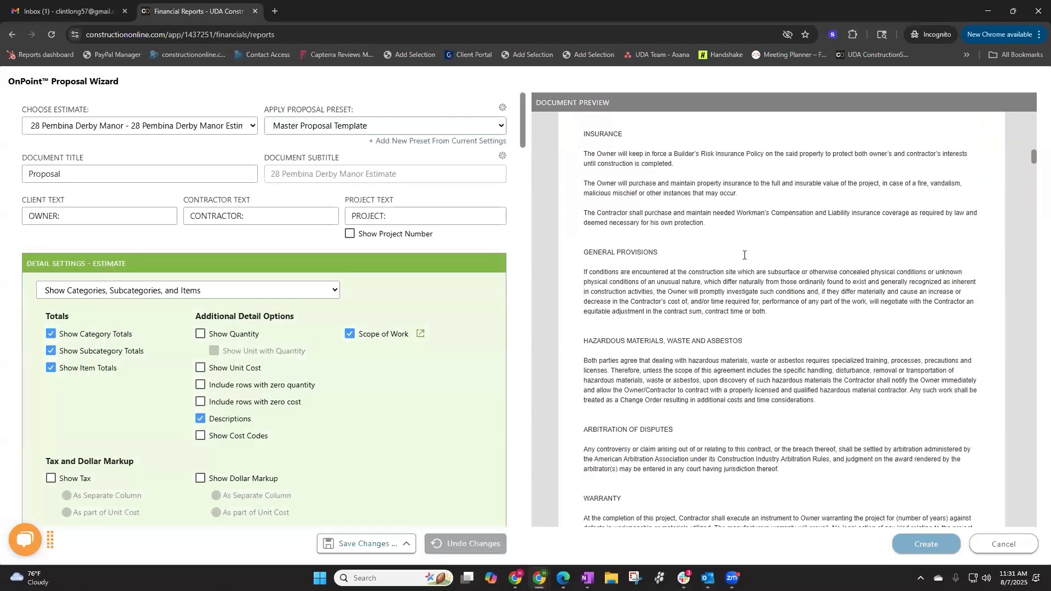
scroll(761, 281, "down", 6)
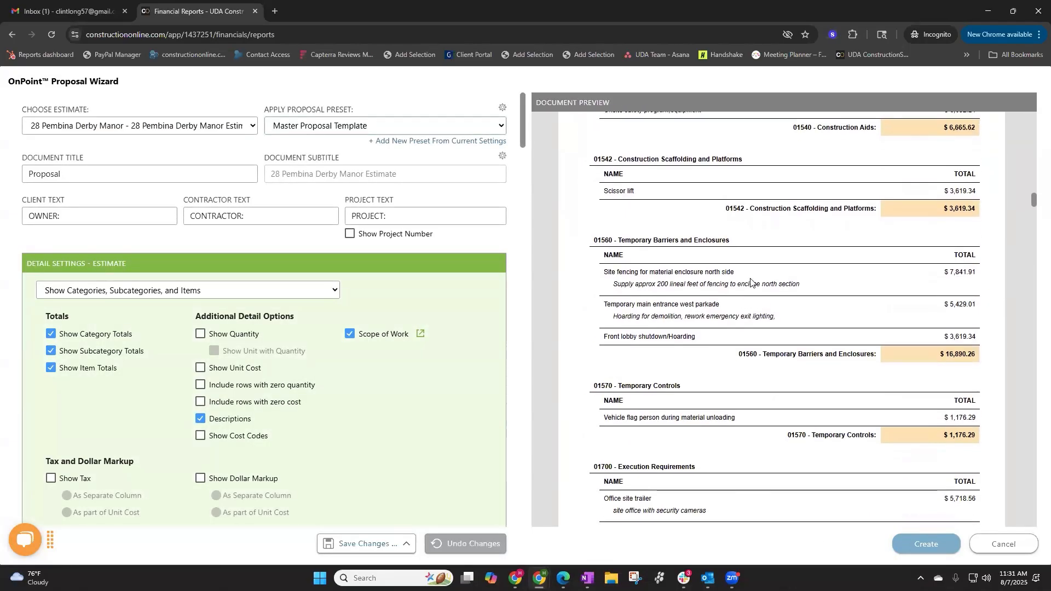
Apply the Eagle Rock Contractor proposal preset and check the preview from the header through to the Acceptance of Agreement section
left_click(319, 130)
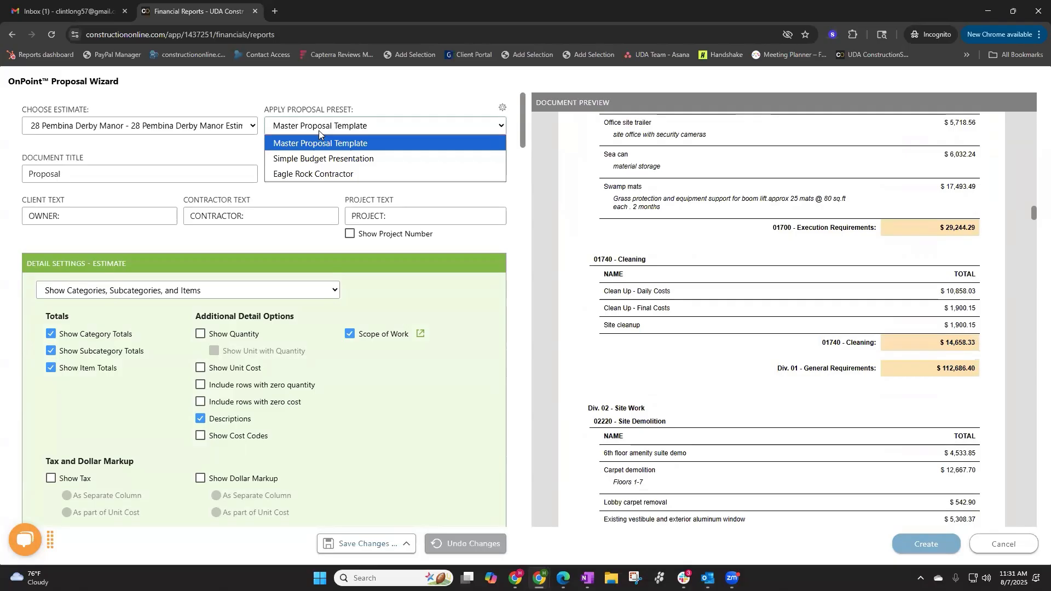
left_click(323, 174)
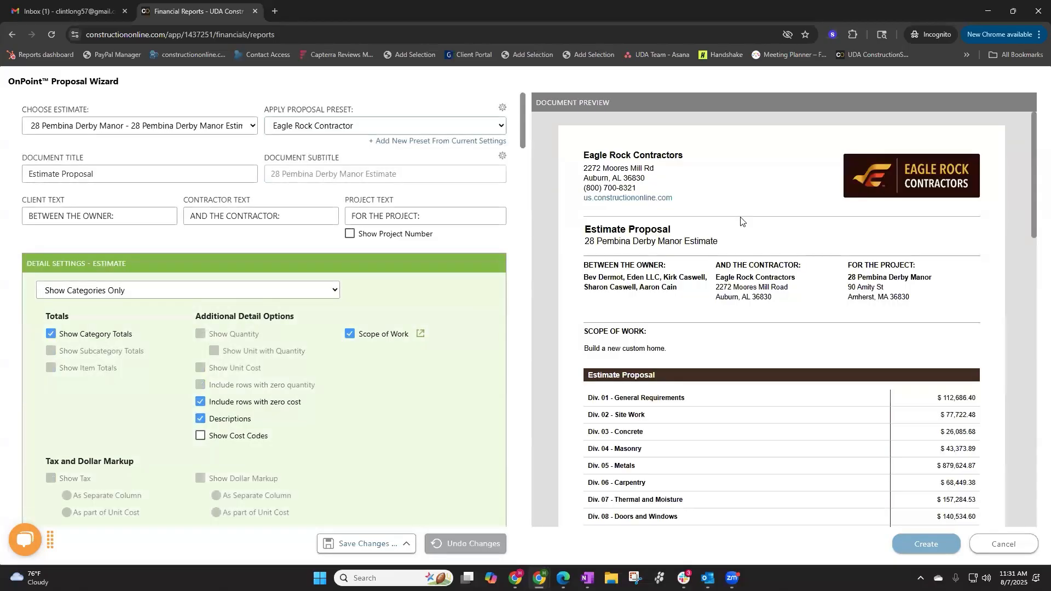
scroll(741, 223, "down", 5)
scroll(741, 223, "up", 2)
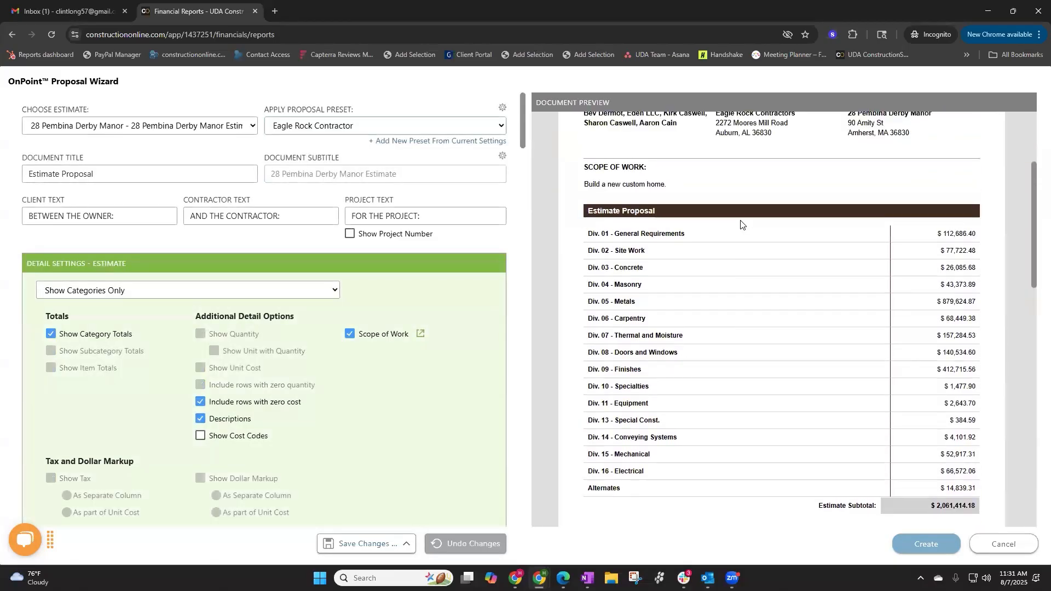
scroll(741, 223, "up", 1)
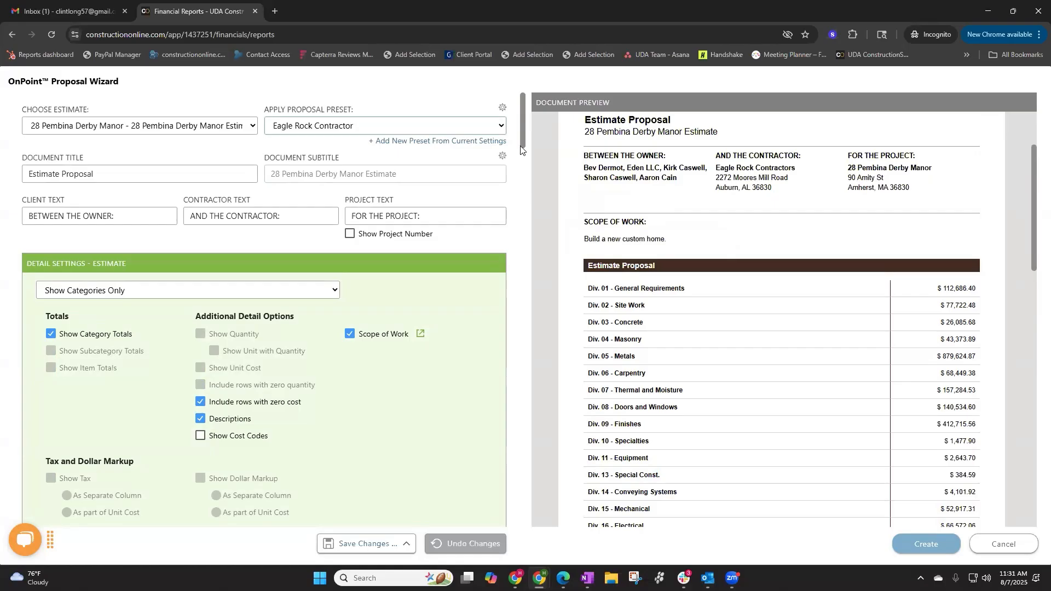
scroll(633, 204, "up", 2)
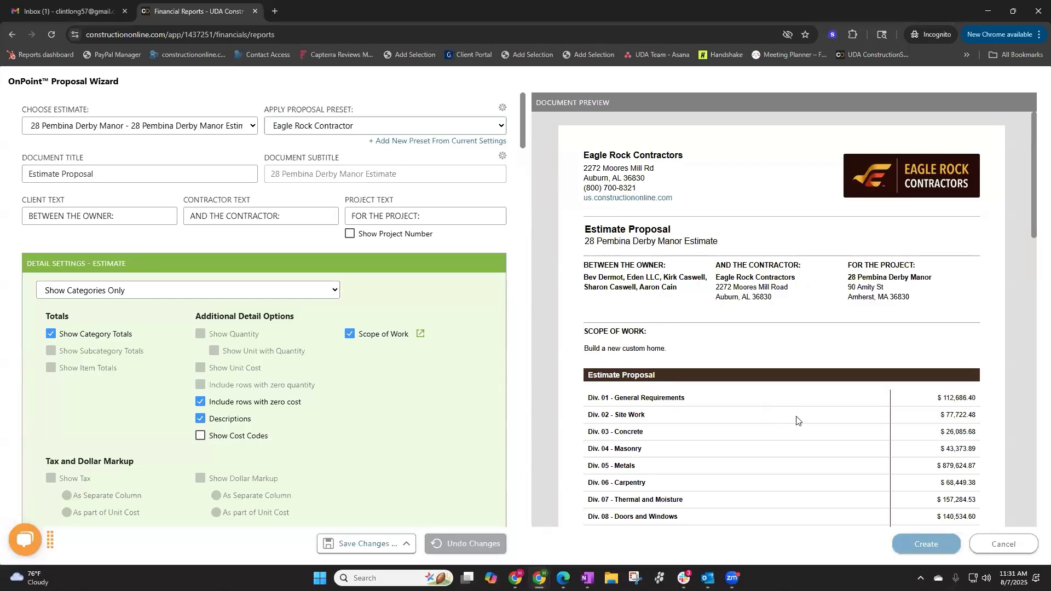
scroll(881, 491, "down", 15)
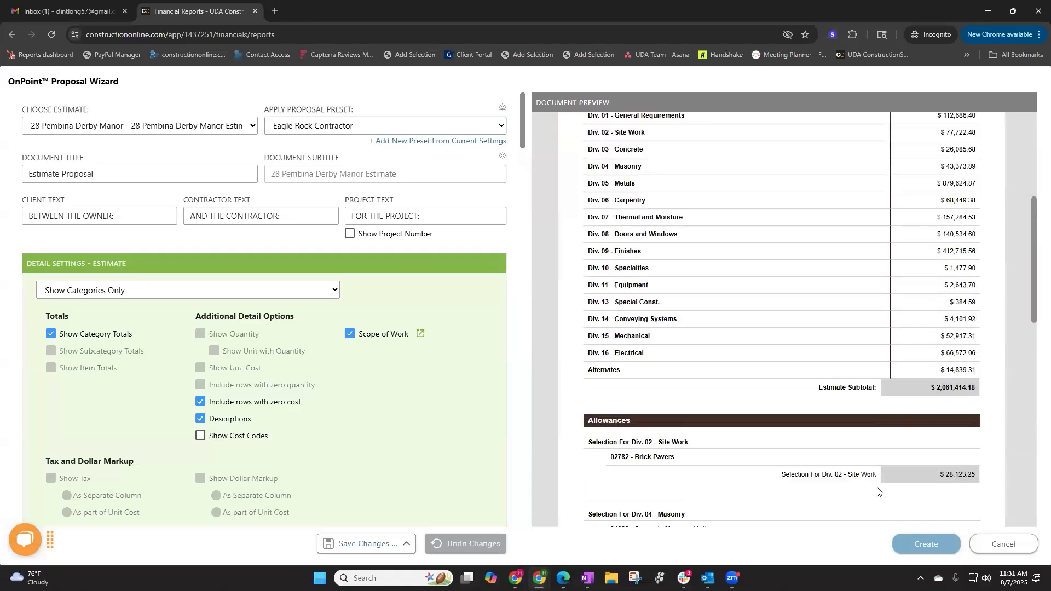
scroll(883, 493, "down", 4)
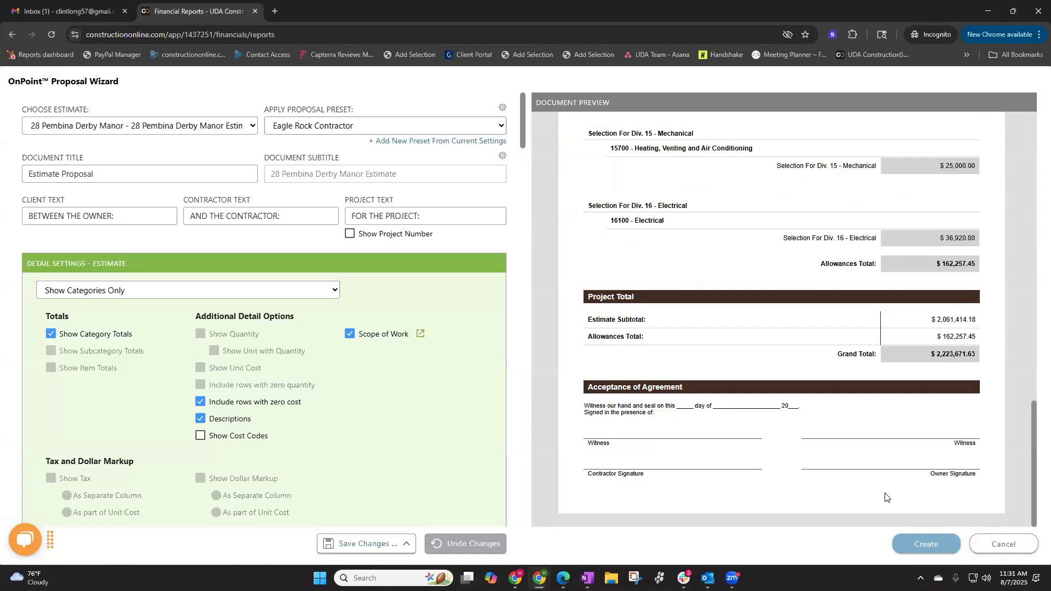
Create the proposal document and look through all of its pages
left_click(898, 545)
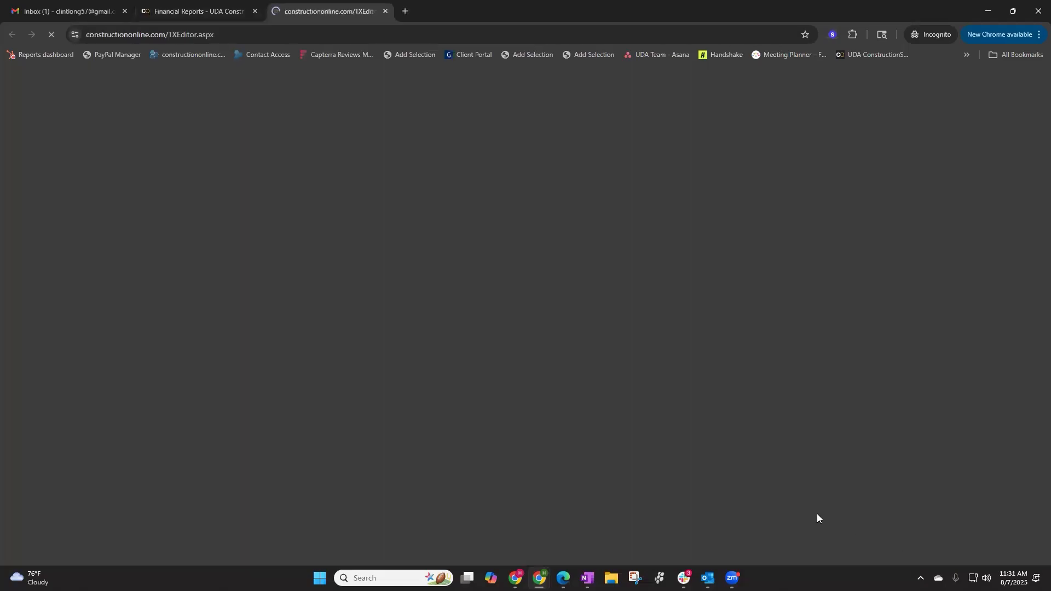
scroll(794, 455, "down", 10)
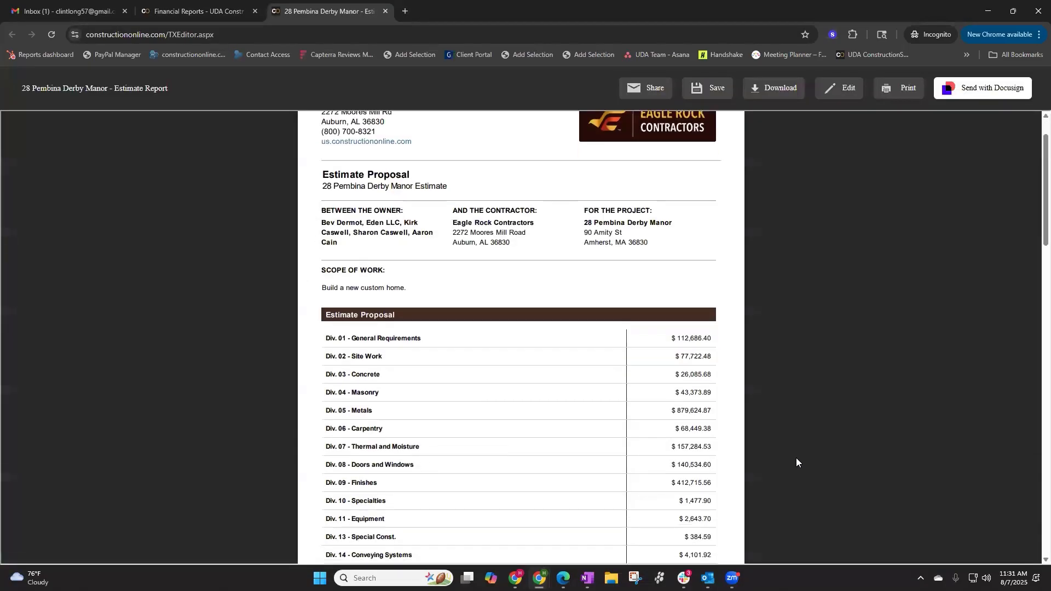
scroll(797, 467, "down", 13)
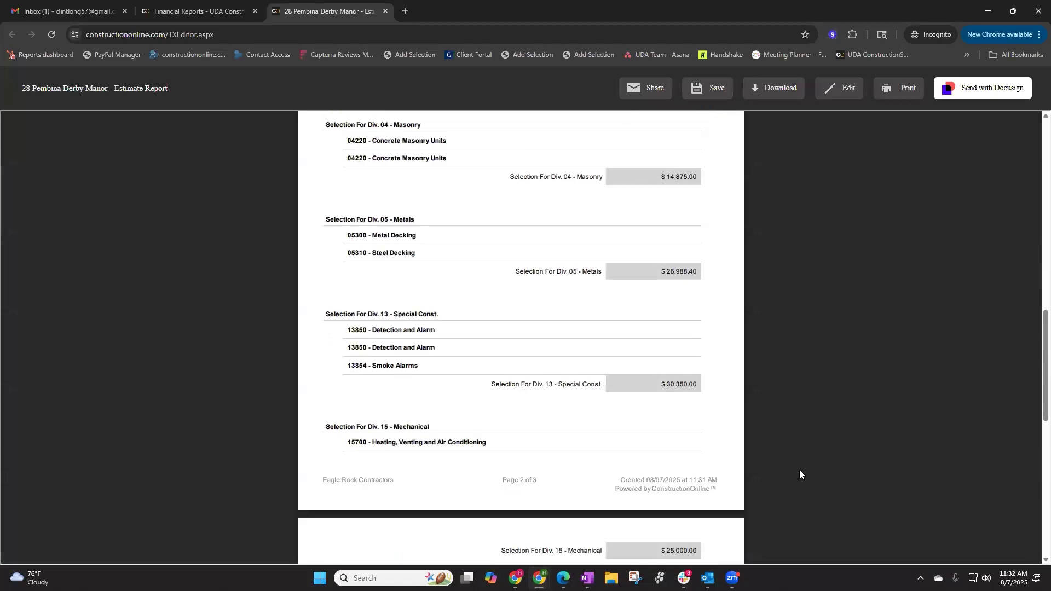
scroll(799, 471, "up", 15)
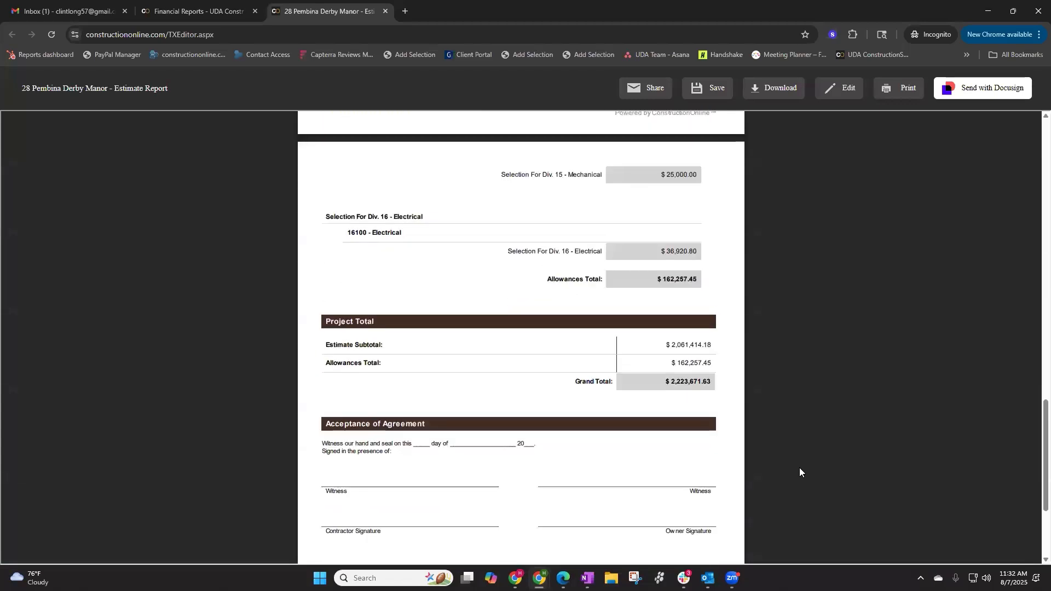
scroll(800, 471, "up", 4)
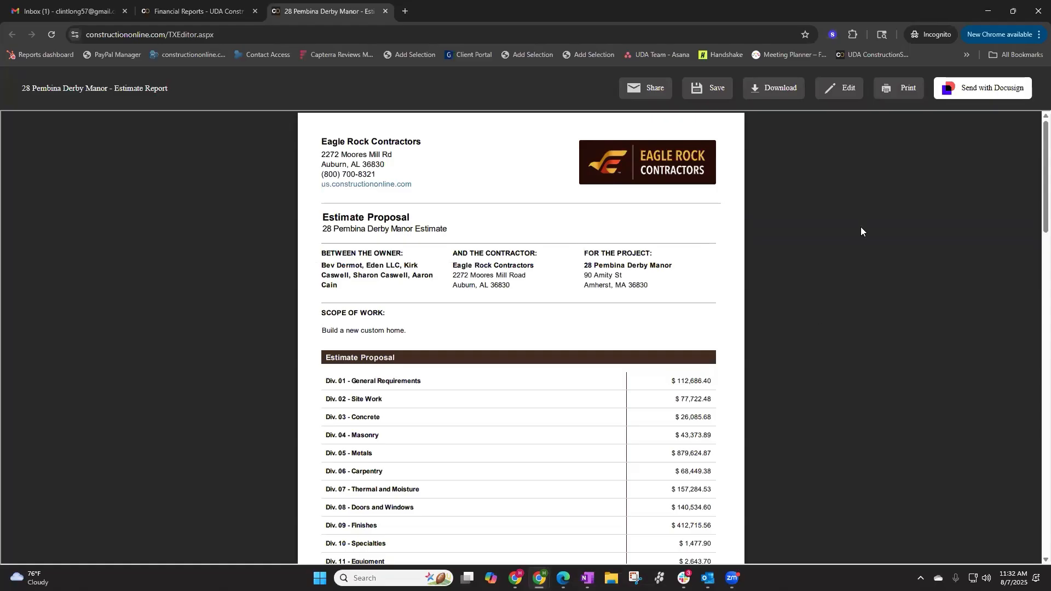
Save the estimate report as a PDF in the project's files and set up Docusign sending without a template, keeping the default email details
left_click(966, 94)
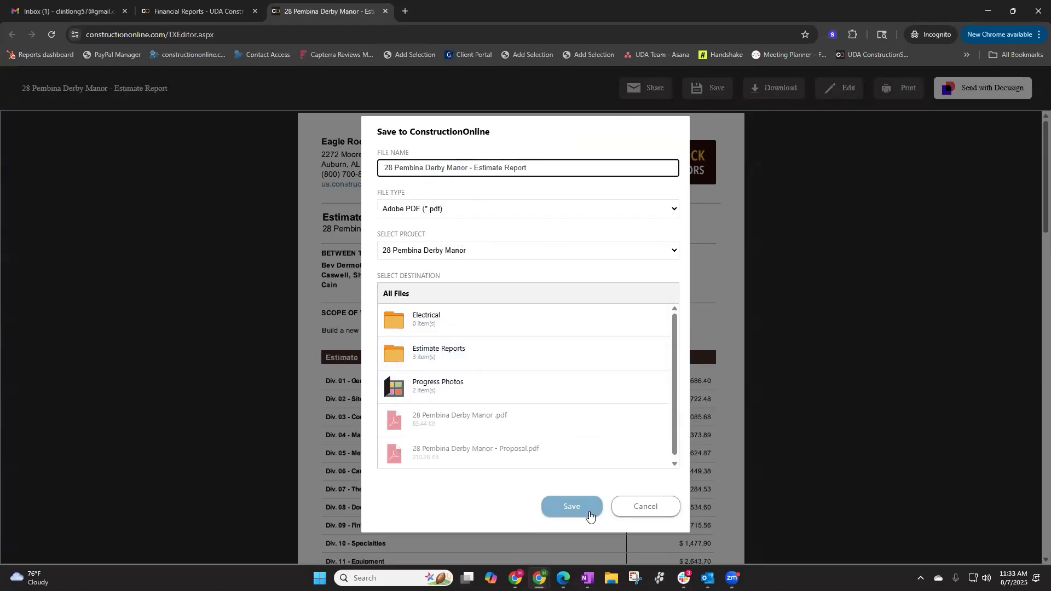
left_click(571, 507)
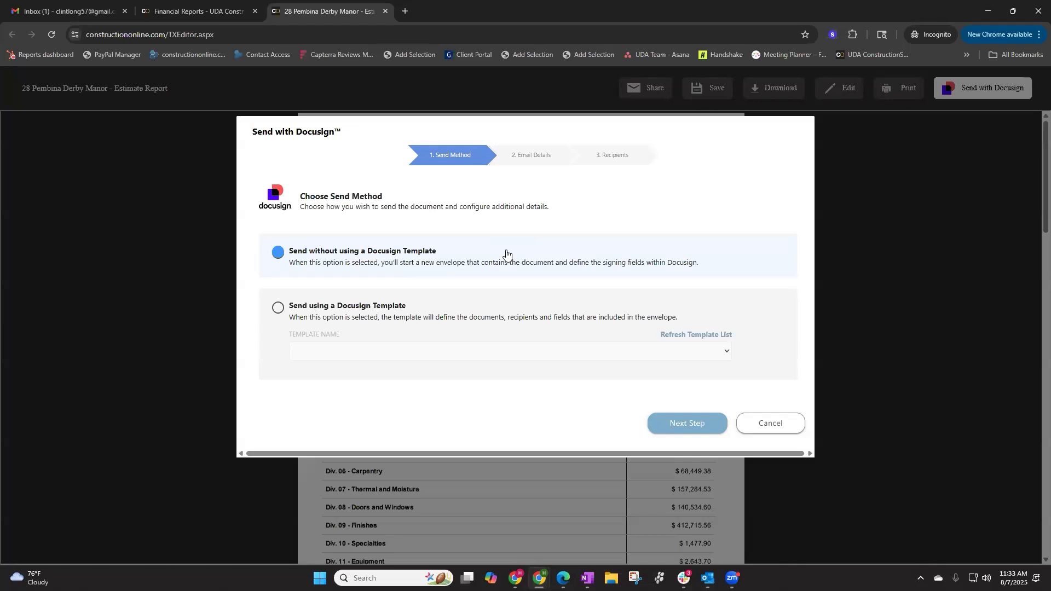
left_click(527, 162)
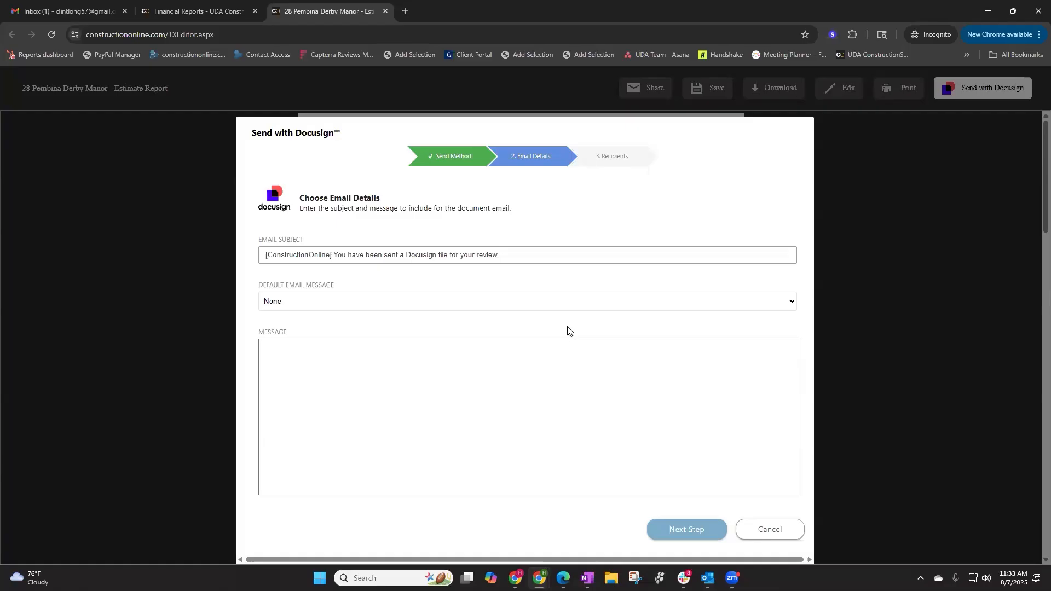
left_click(630, 167)
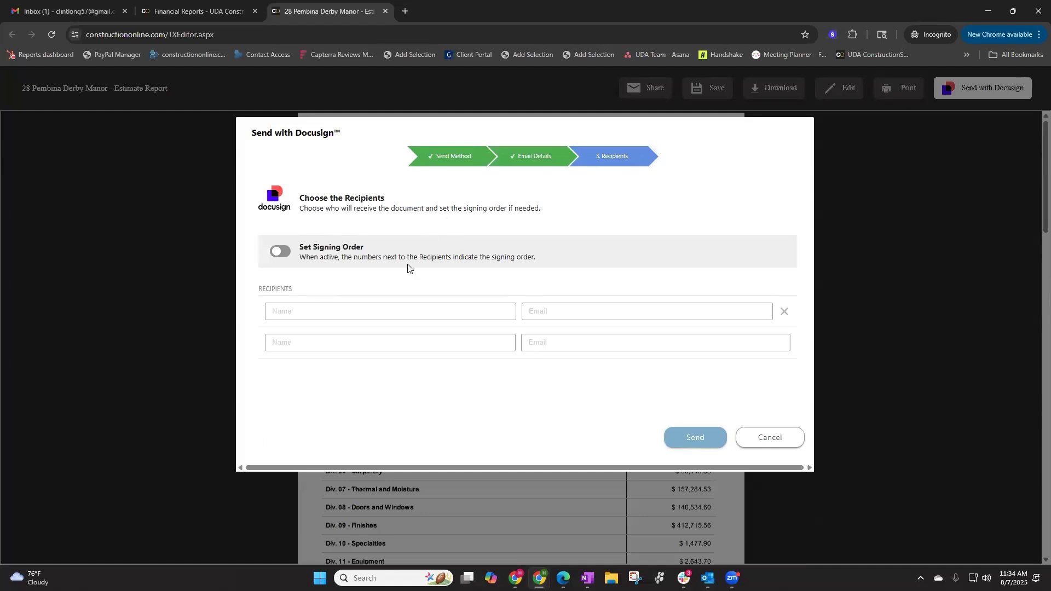
Add the client's saved contact as the only Docusign recipient, leave the signing order off, and create the envelope
left_click(361, 307)
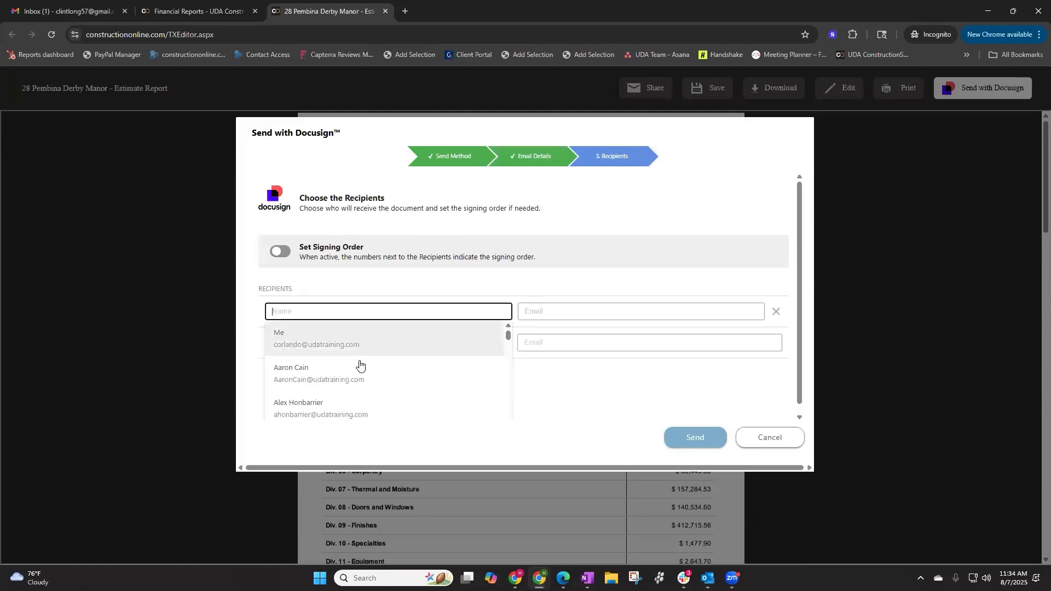
scroll(359, 365, "down", 1)
type("cliny")
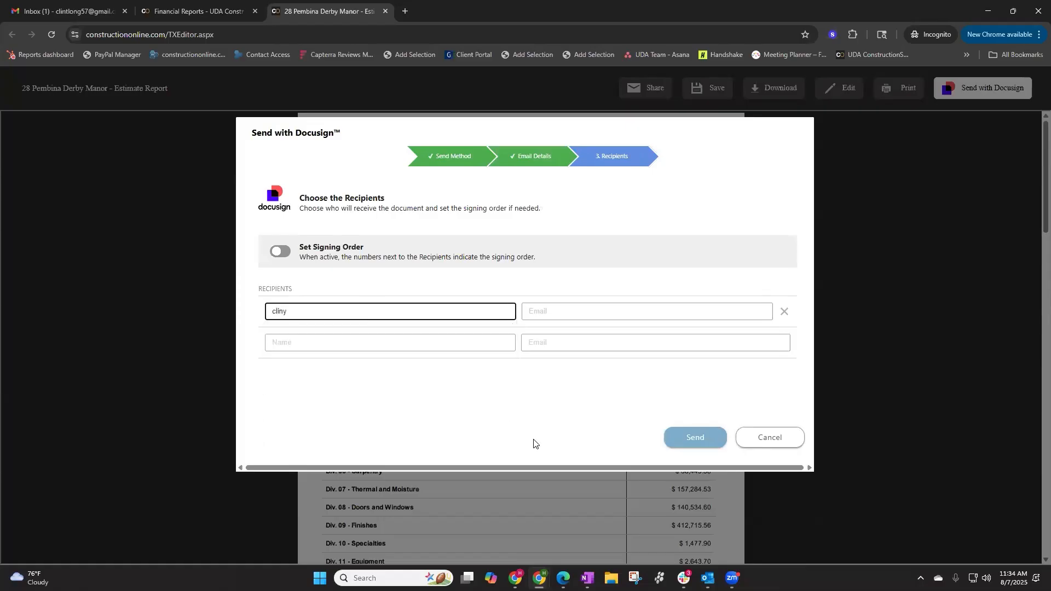
key("BackSpace")
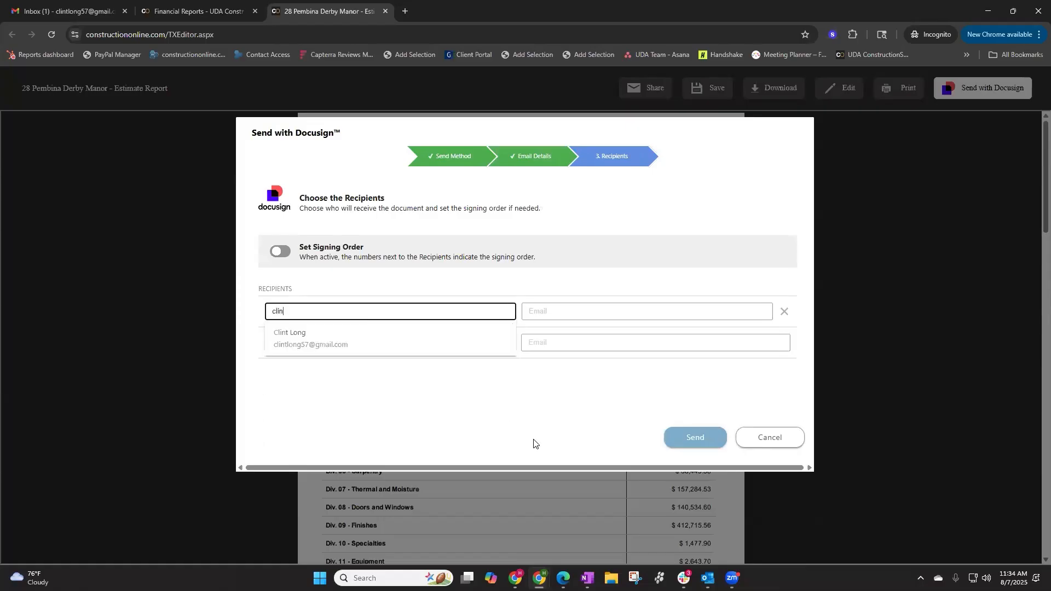
left_click(423, 335)
left_click(627, 436)
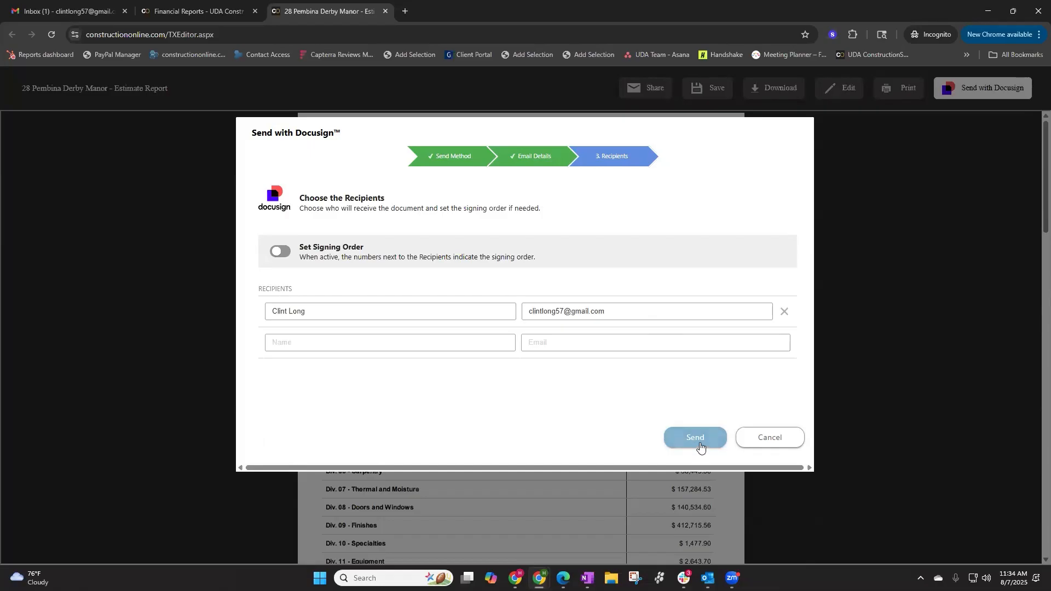
left_click(700, 440)
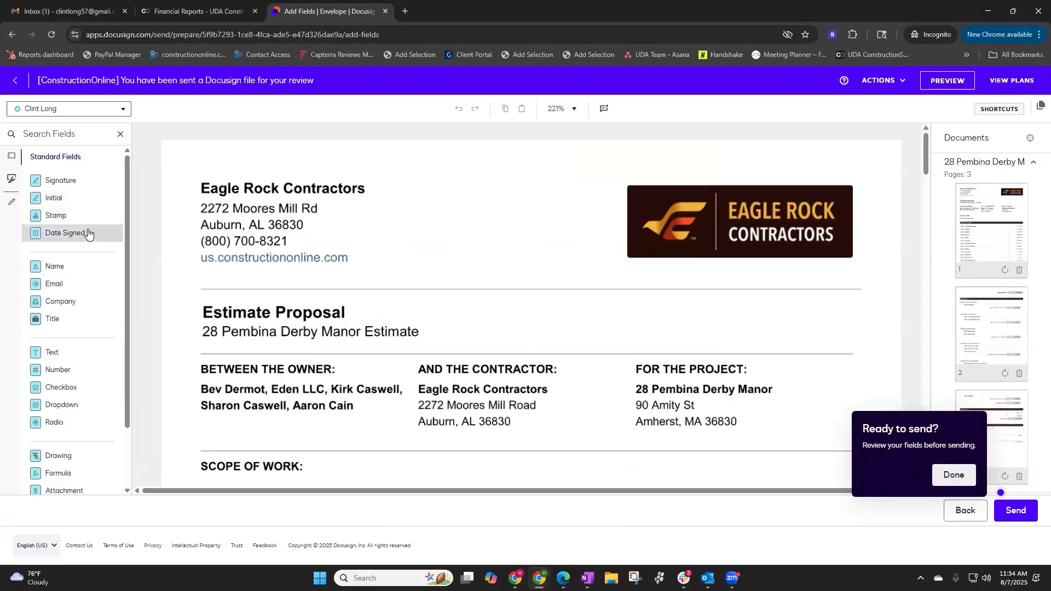
Look over the signing fields available for the Docusign envelope and dismiss the Ready to send hint
scroll(79, 437, "down", 2)
scroll(72, 441, "up", 3)
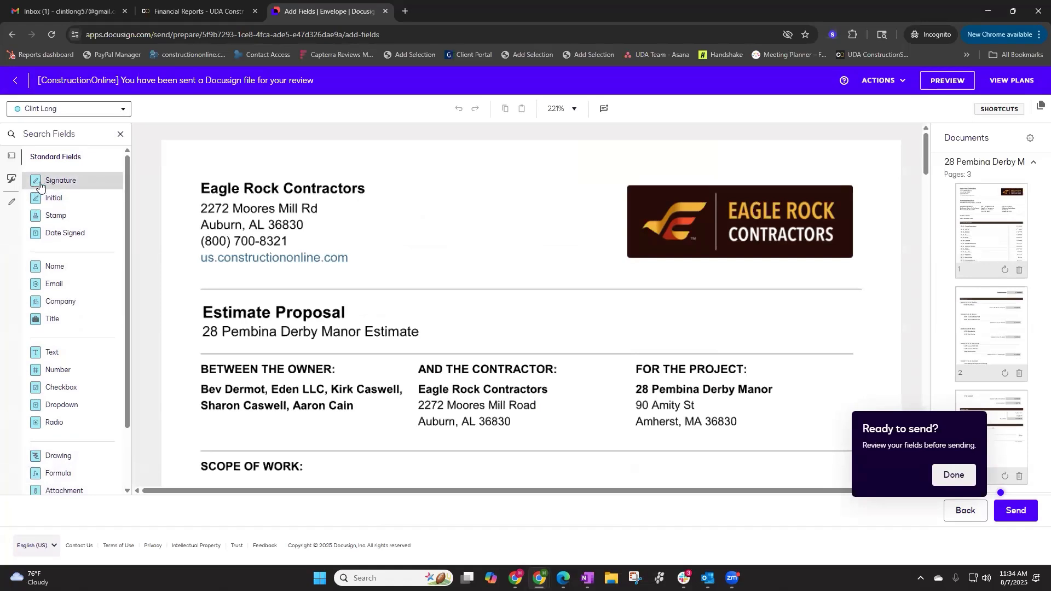
left_click(943, 480)
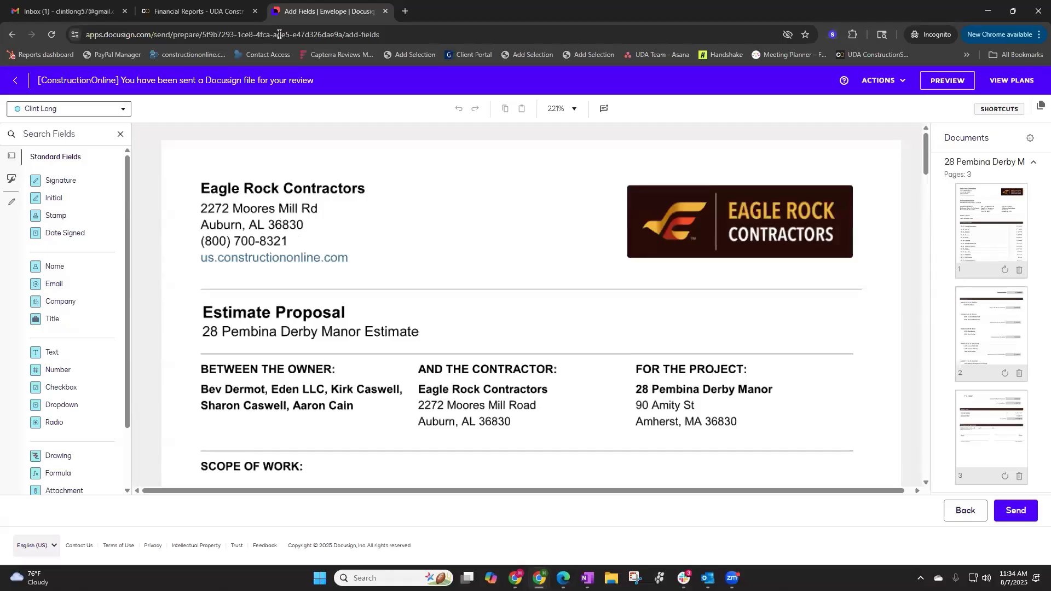
left_click(206, 16)
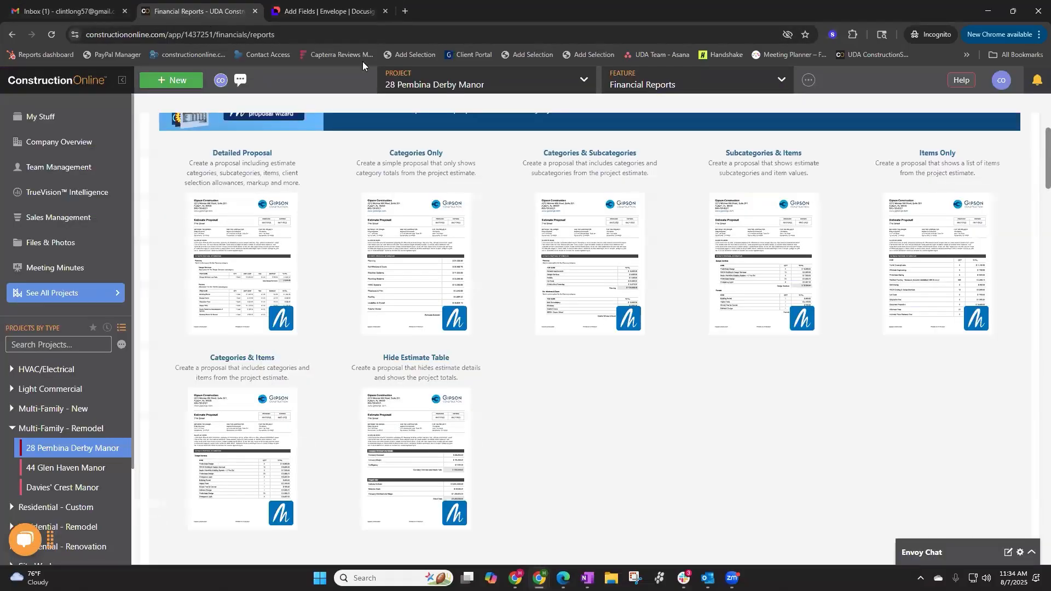
left_click(672, 87)
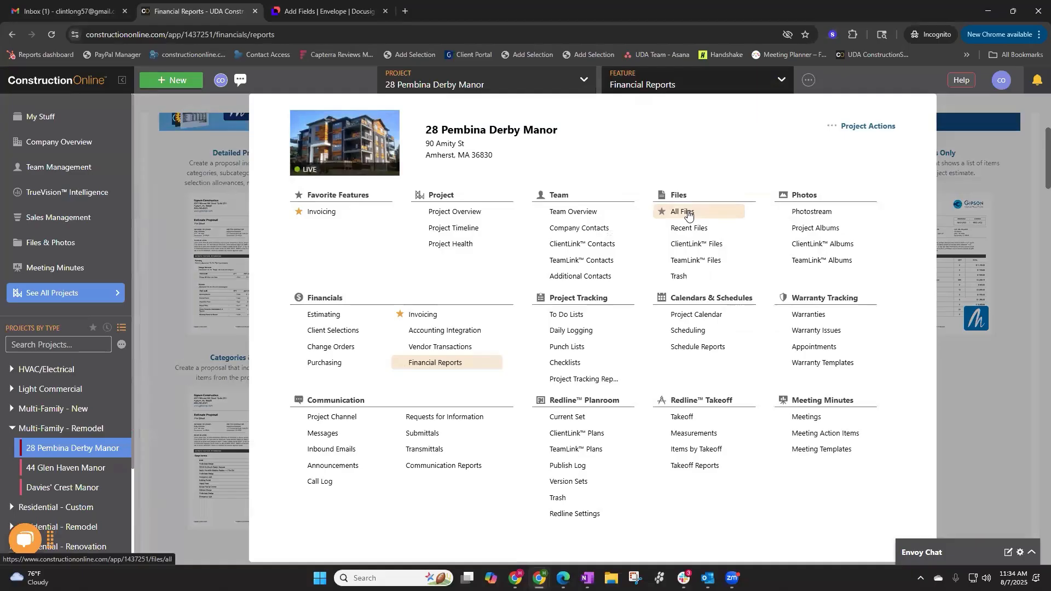
left_click(685, 211)
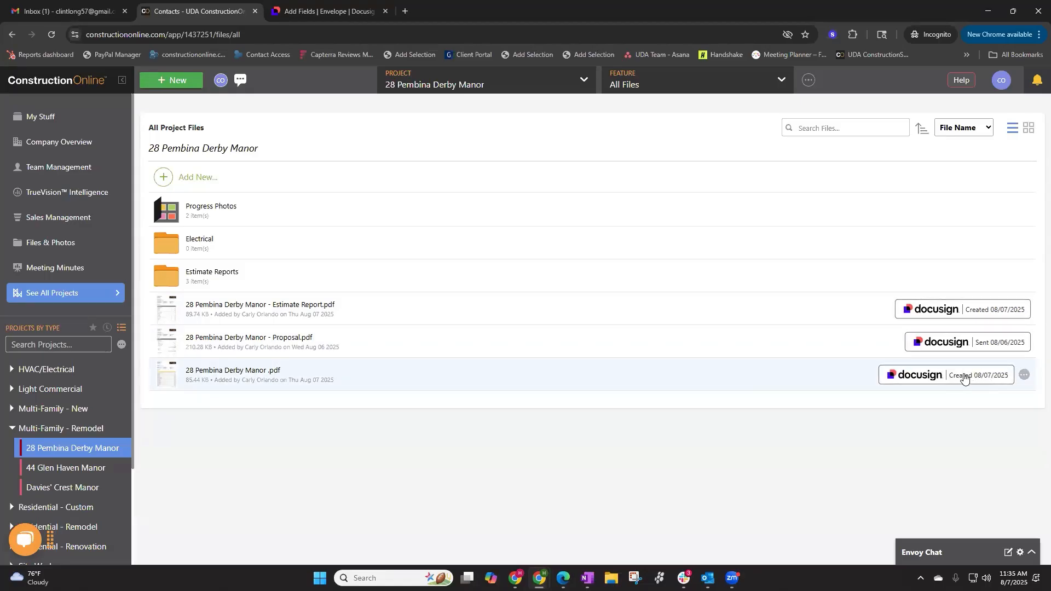
right_click(964, 377)
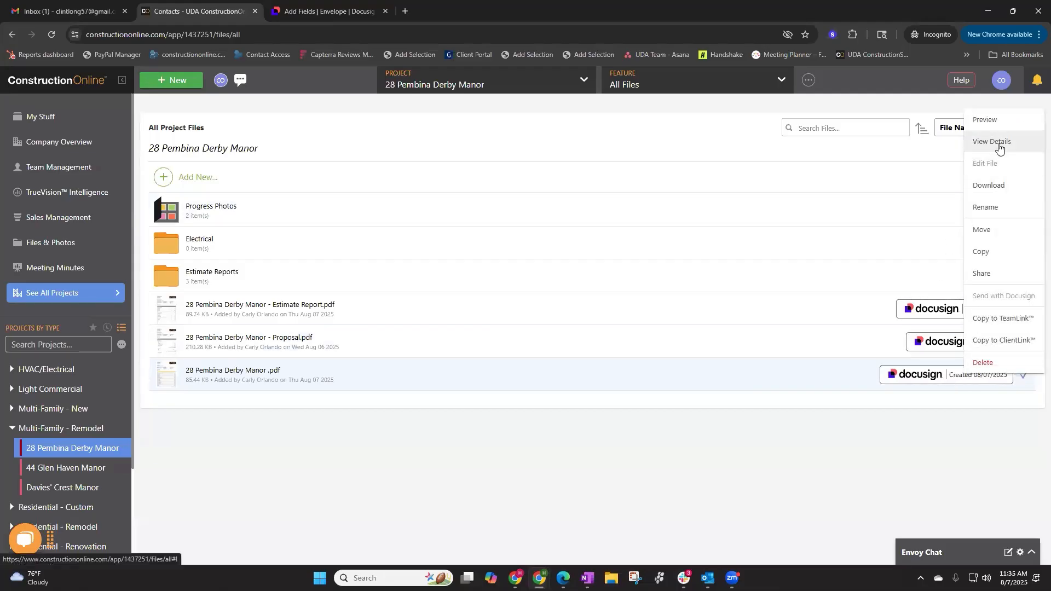
left_click(991, 141)
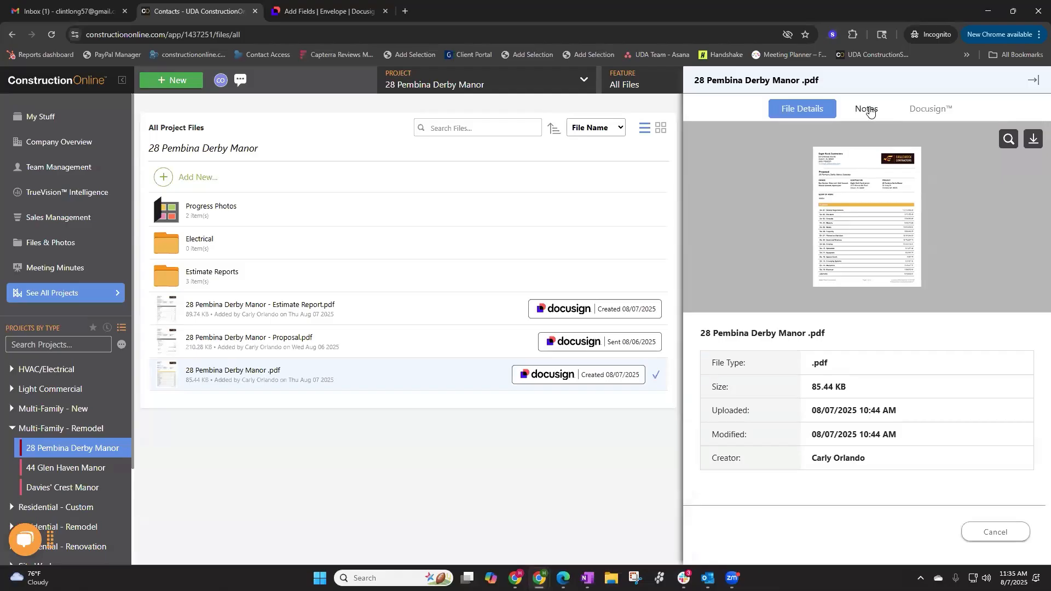
left_click(869, 110)
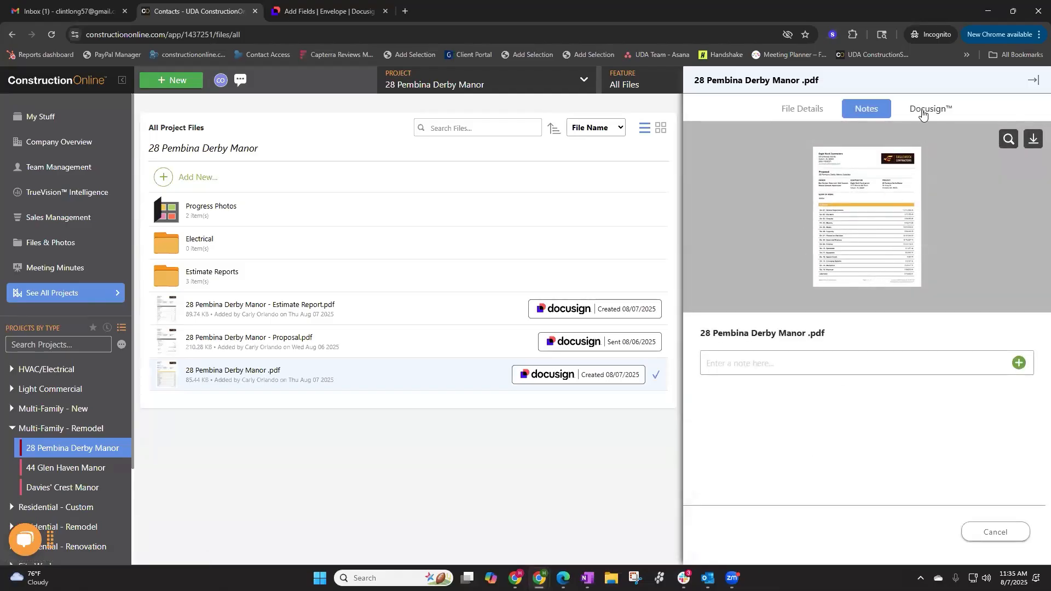
left_click(925, 110)
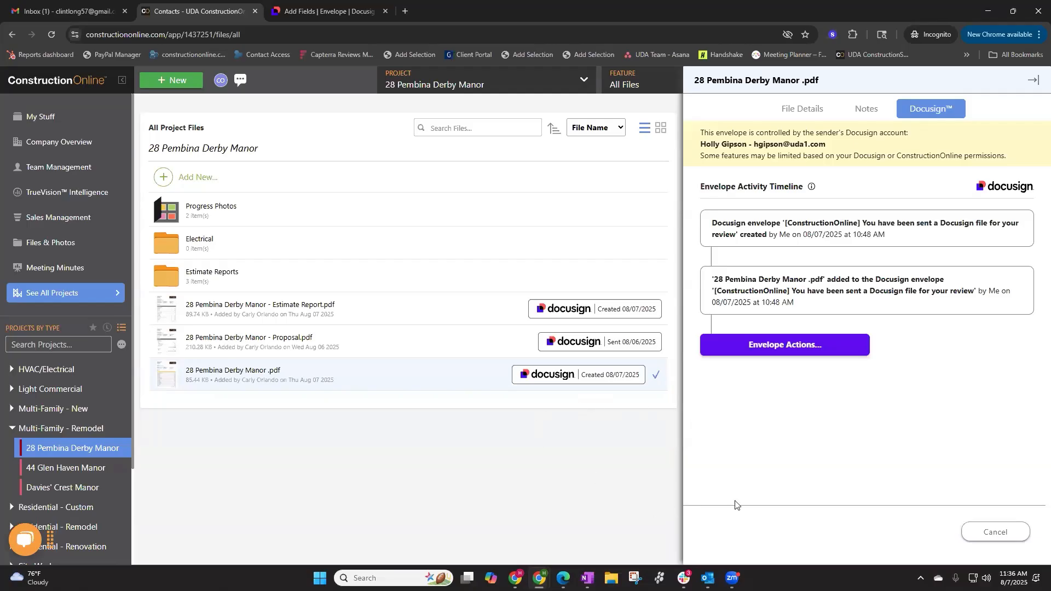
left_click(995, 532)
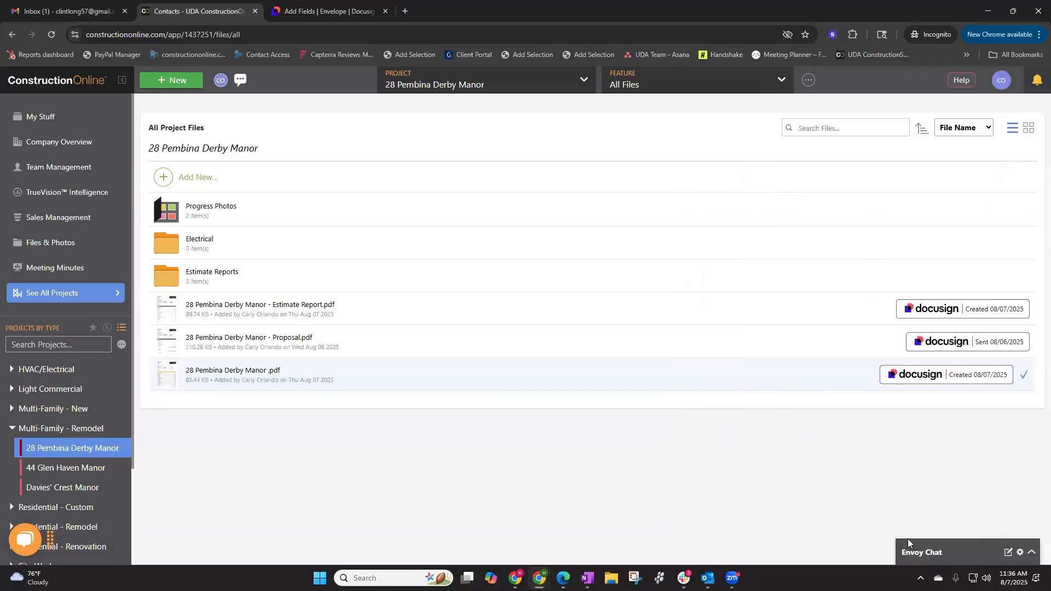
left_click(224, 274)
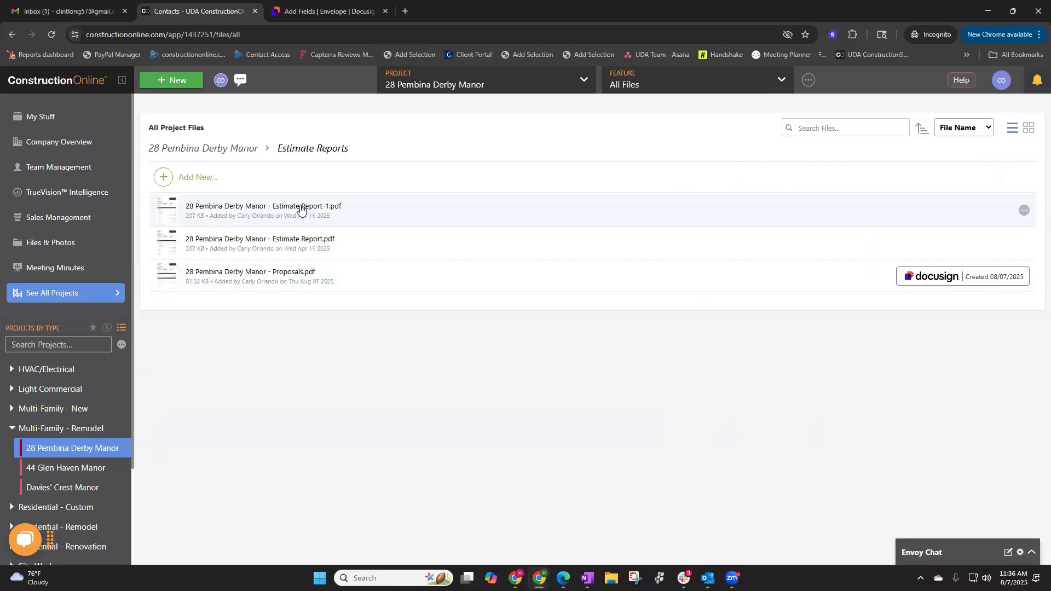
right_click(300, 207)
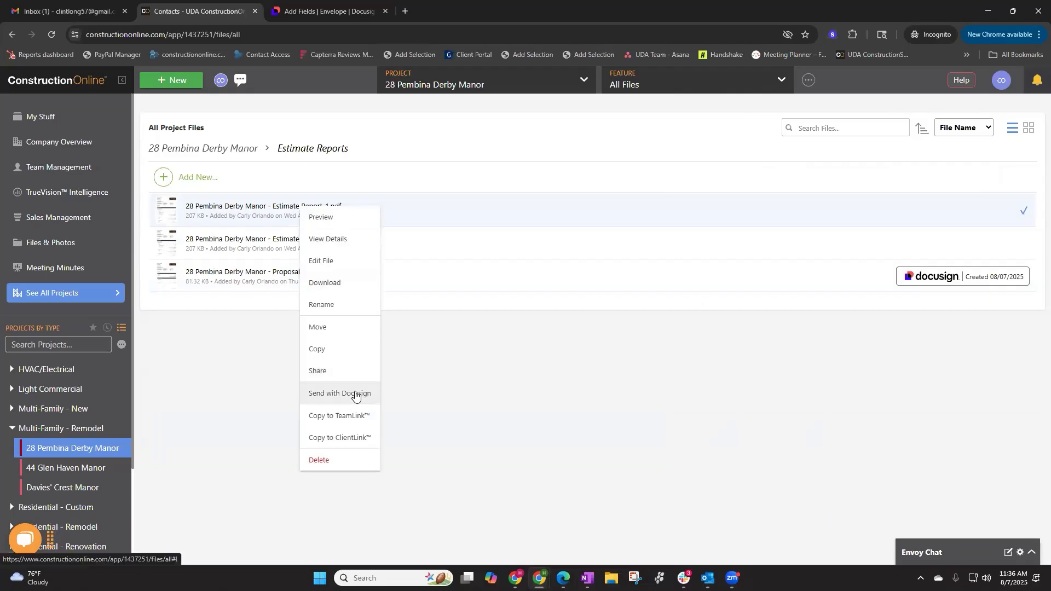
left_click(356, 394)
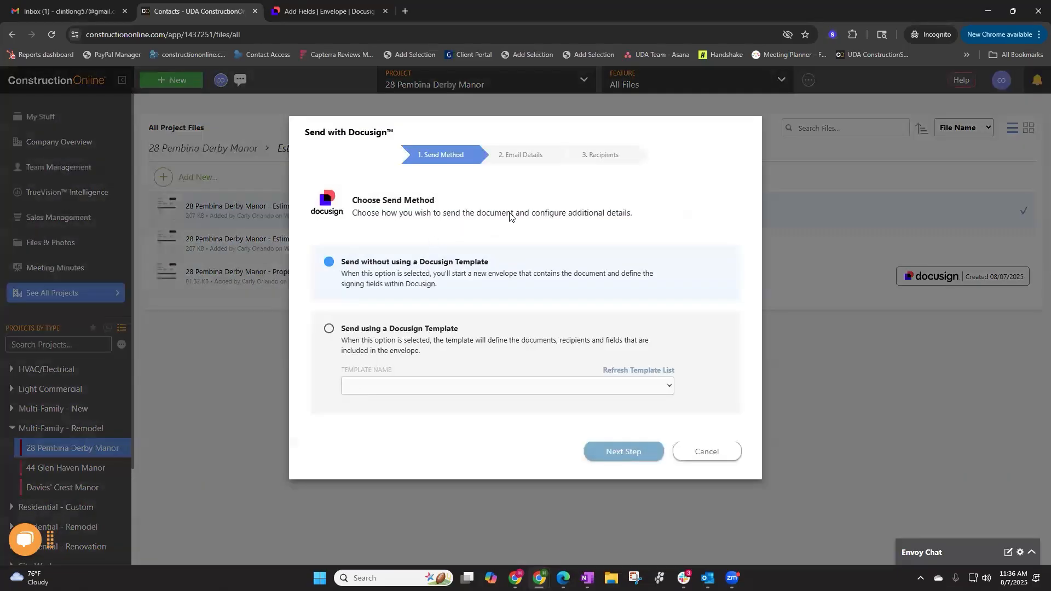
left_click(716, 459)
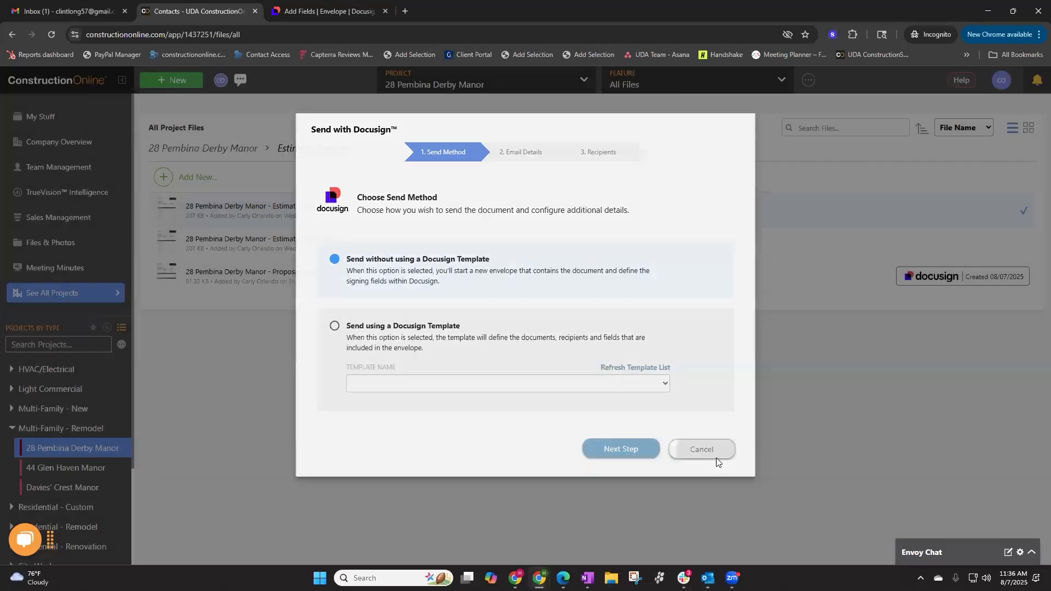
left_click(218, 150)
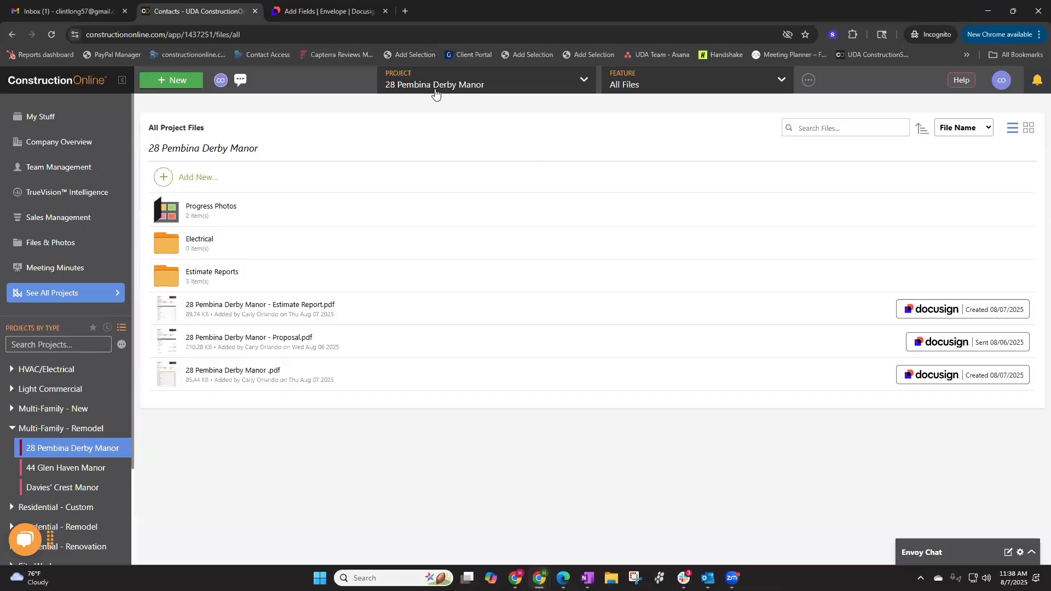
Check the Docusign integration among the third-party apps in the profile settings, and leave without saving
left_click(1003, 82)
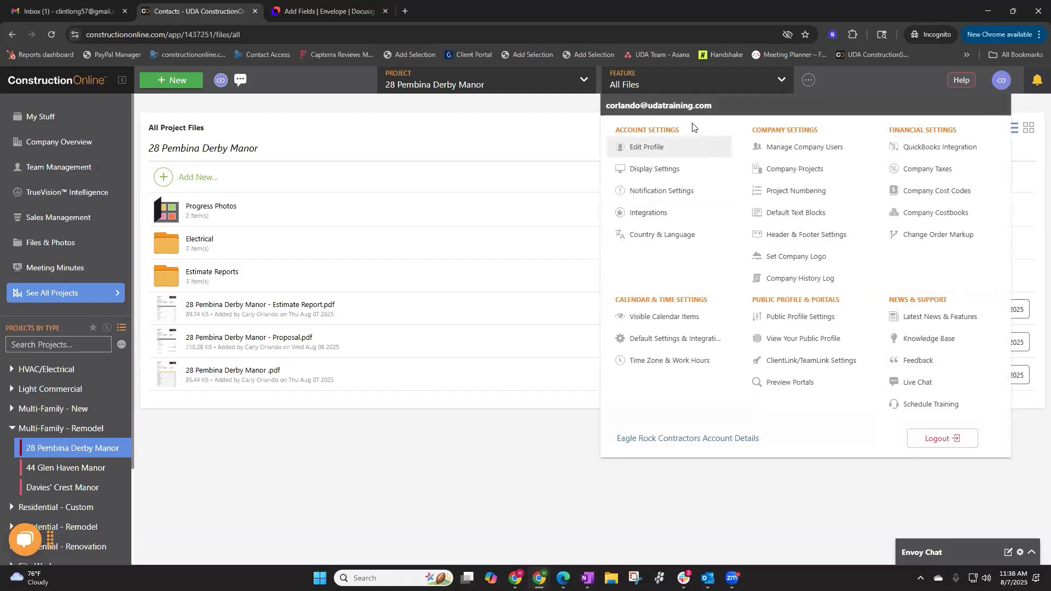
left_click(647, 215)
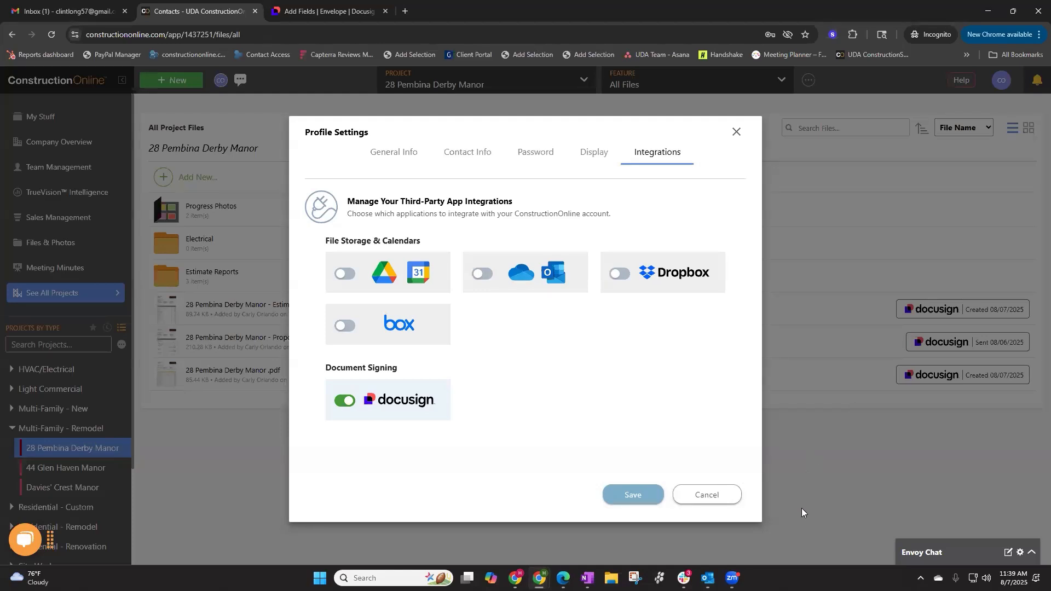
left_click(709, 495)
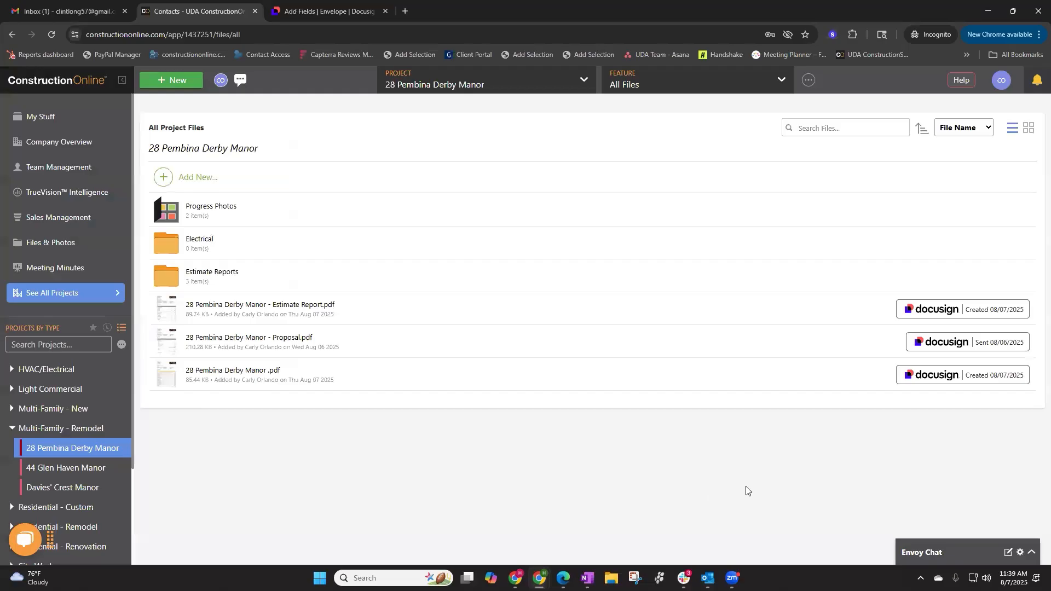